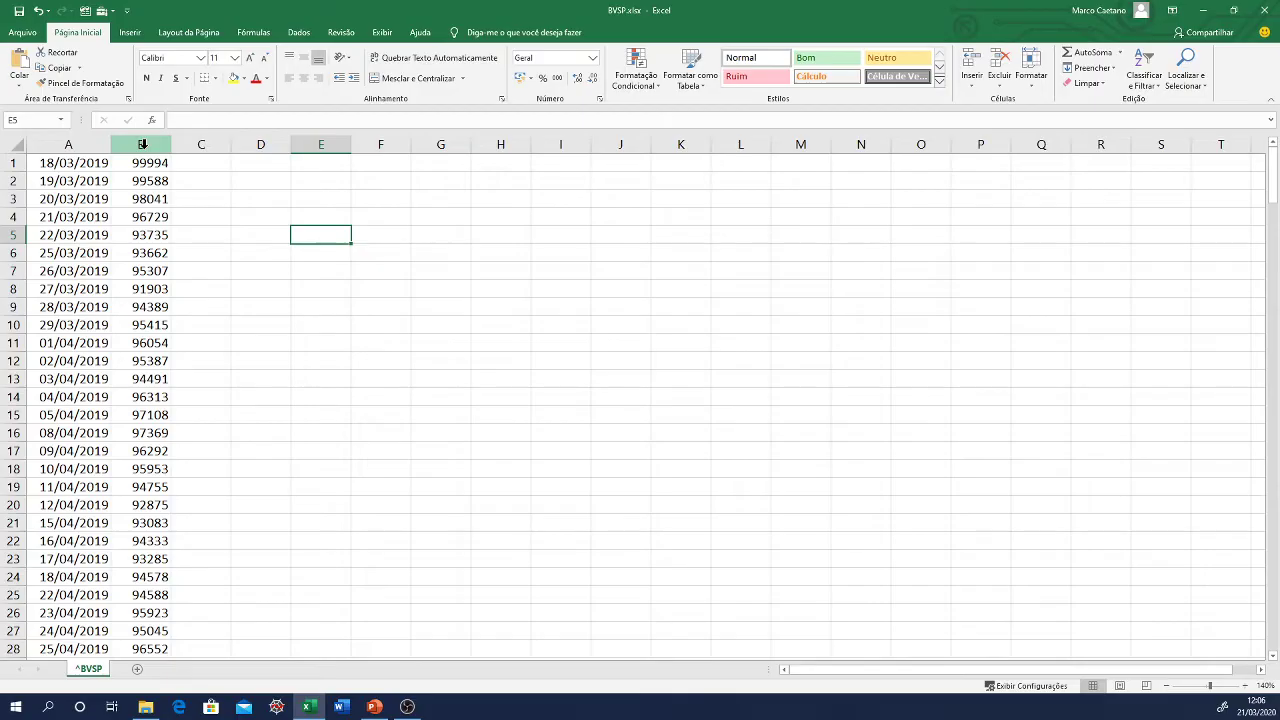
- Insert a blank column between the dates and the index values and set its number format to Geral
{"action": "left_click", "coordinate": [142, 145]}
{"action": "right_click", "coordinate": [144, 145]}
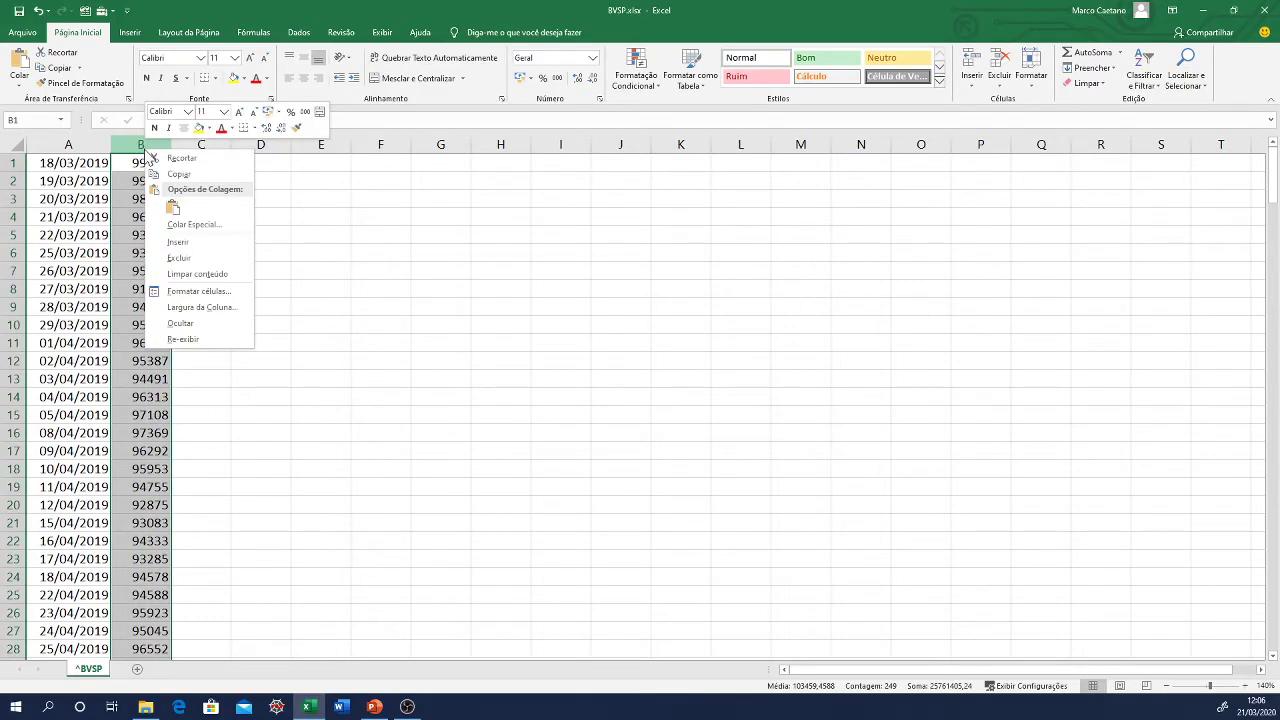
{"action": "left_click", "coordinate": [179, 245]}
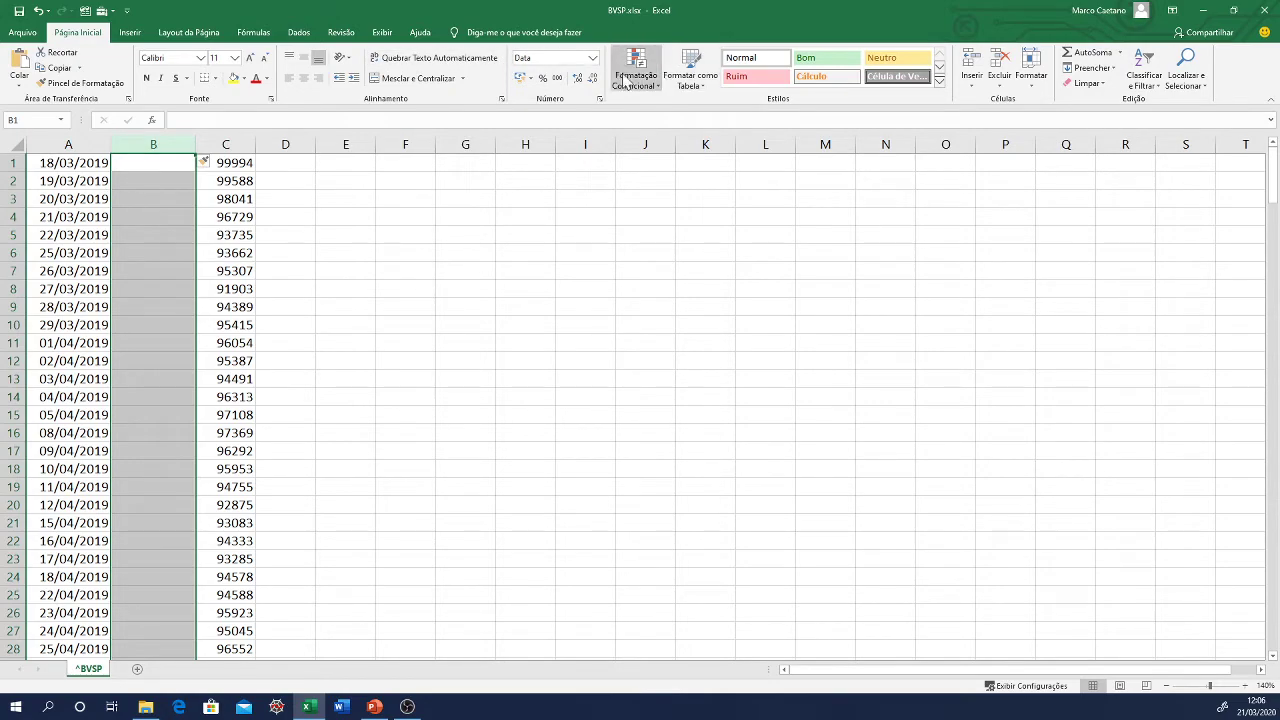
{"action": "left_click", "coordinate": [591, 60]}
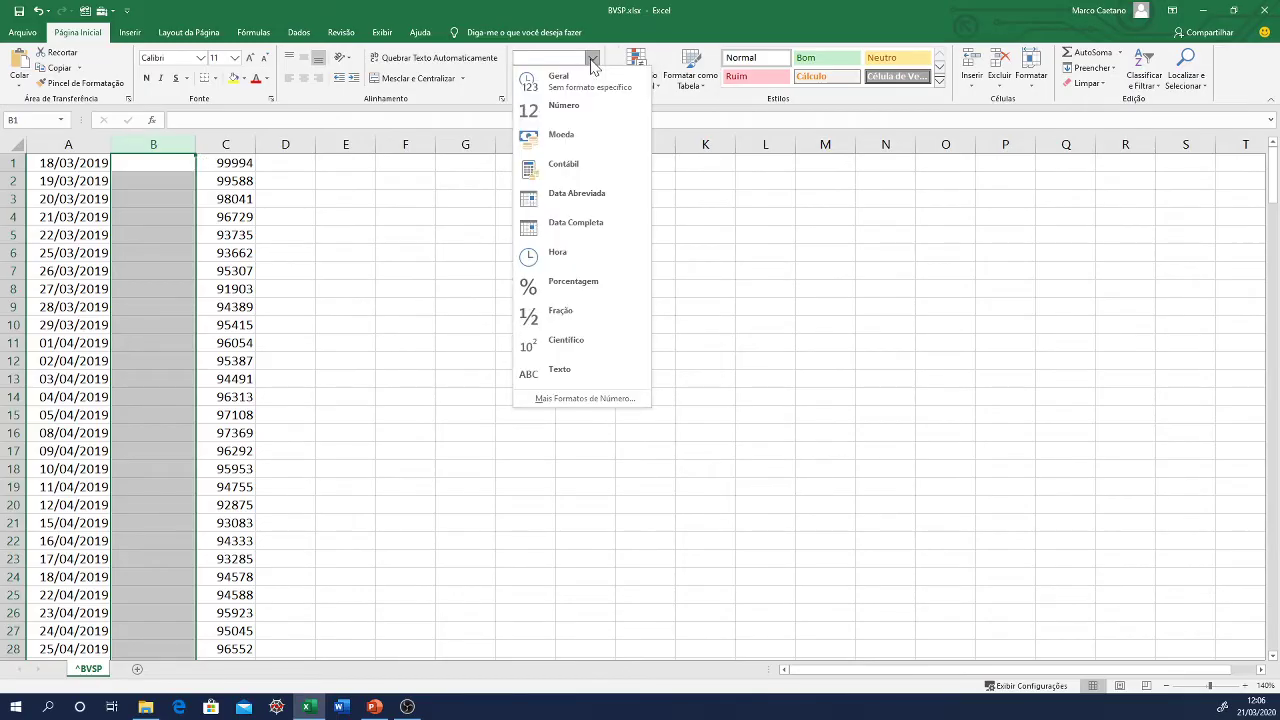
{"action": "left_click", "coordinate": [562, 80]}
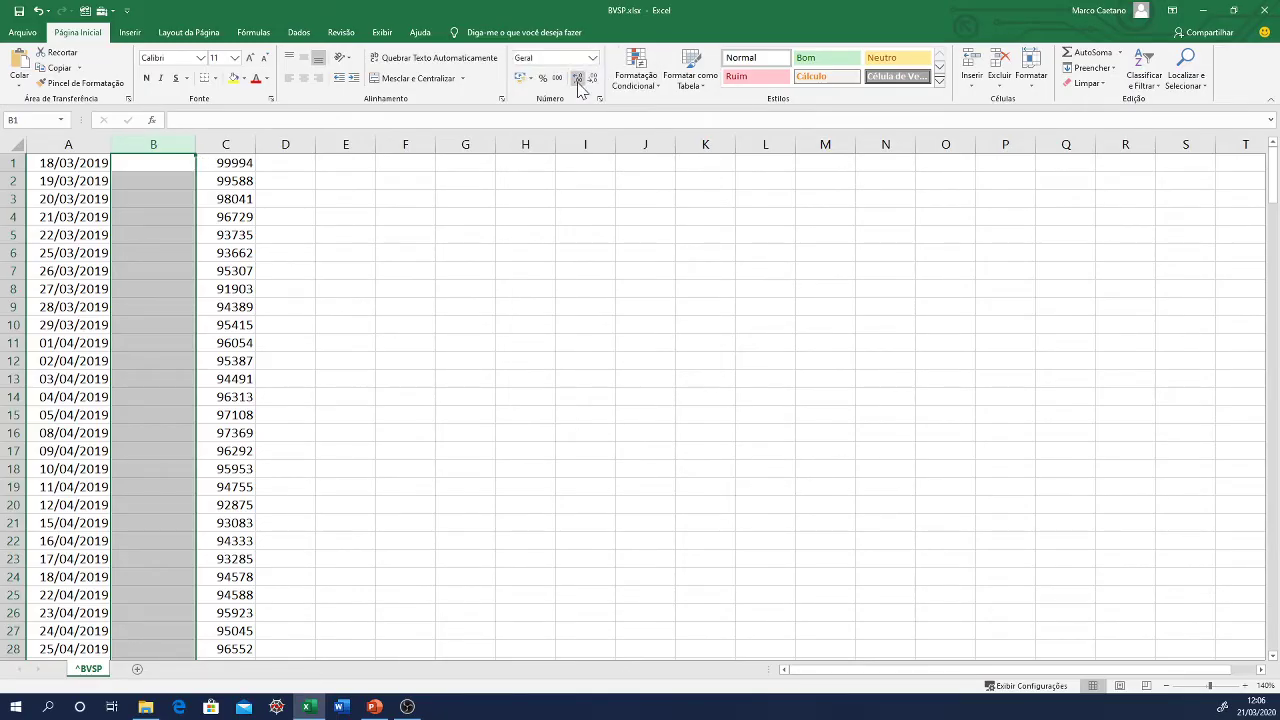
{"action": "left_click", "coordinate": [149, 163]}
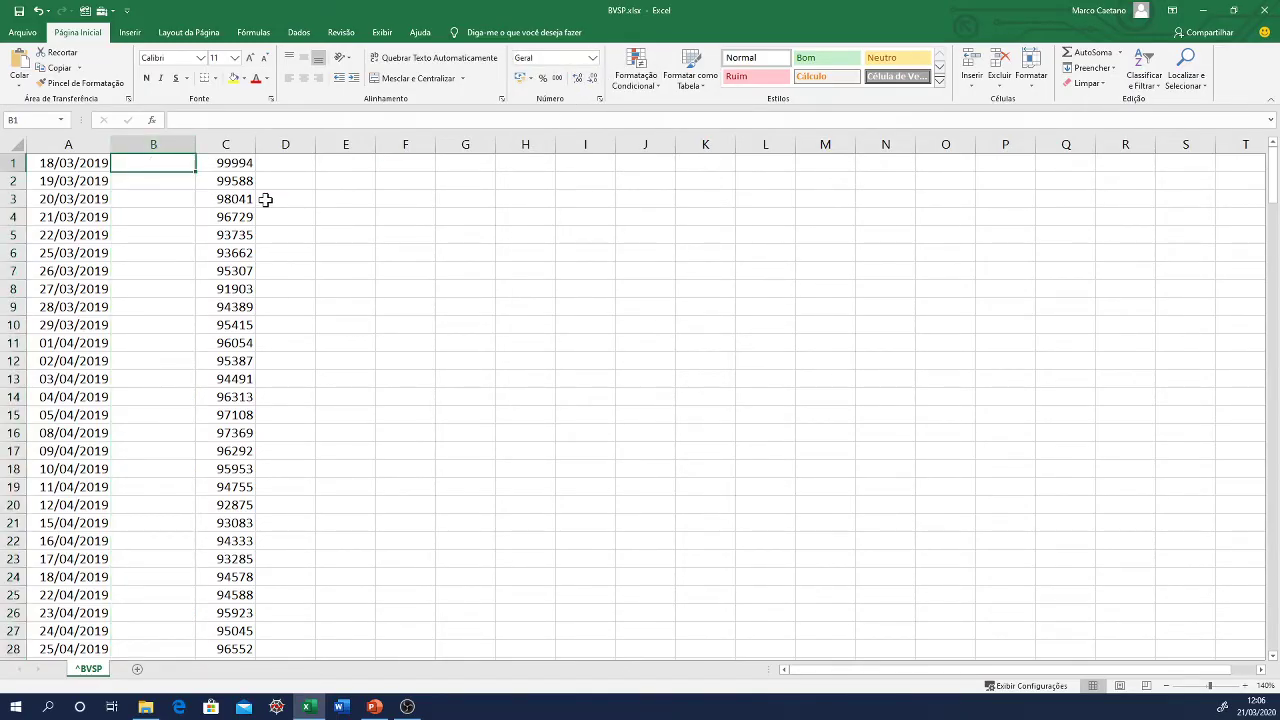
- Insert a blank row above the data and enter the headers data, x and ibov in A1:C1
{"action": "left_click", "coordinate": [12, 162]}
{"action": "right_click", "coordinate": [12, 162]}
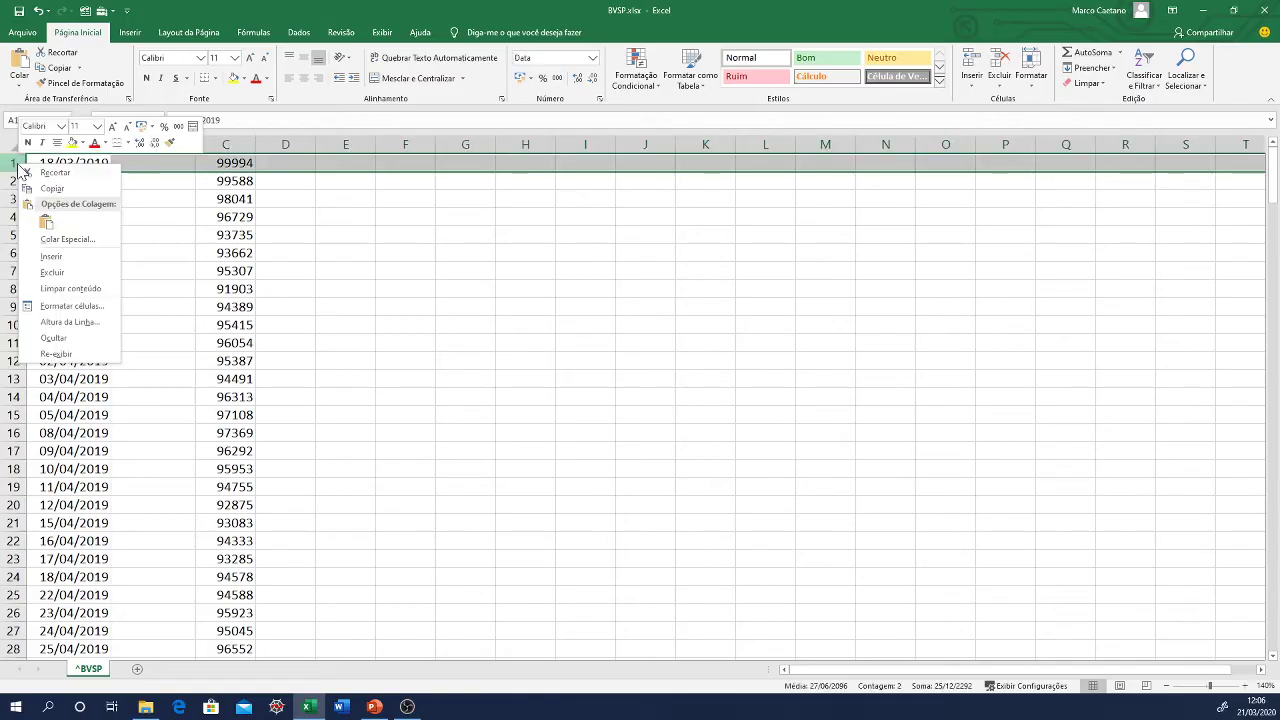
{"action": "left_click", "coordinate": [50, 257]}
{"action": "left_click", "coordinate": [67, 164]}
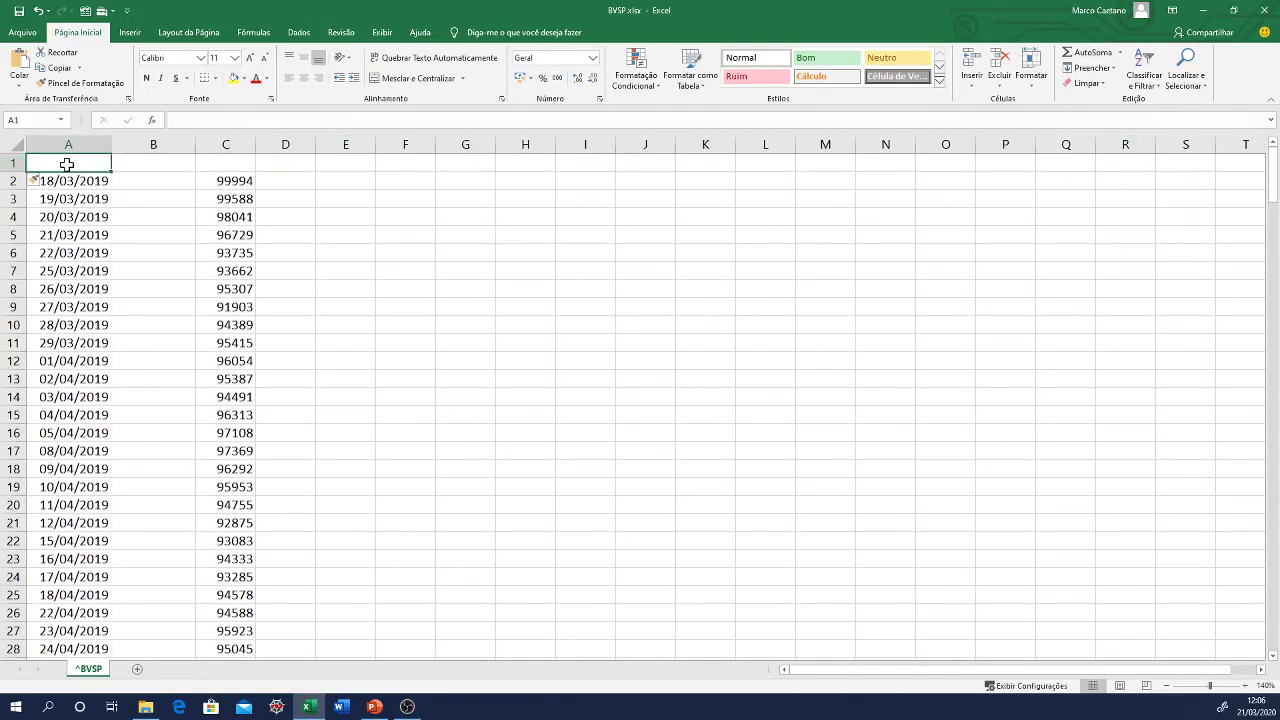
{"action": "type", "text": "i"}
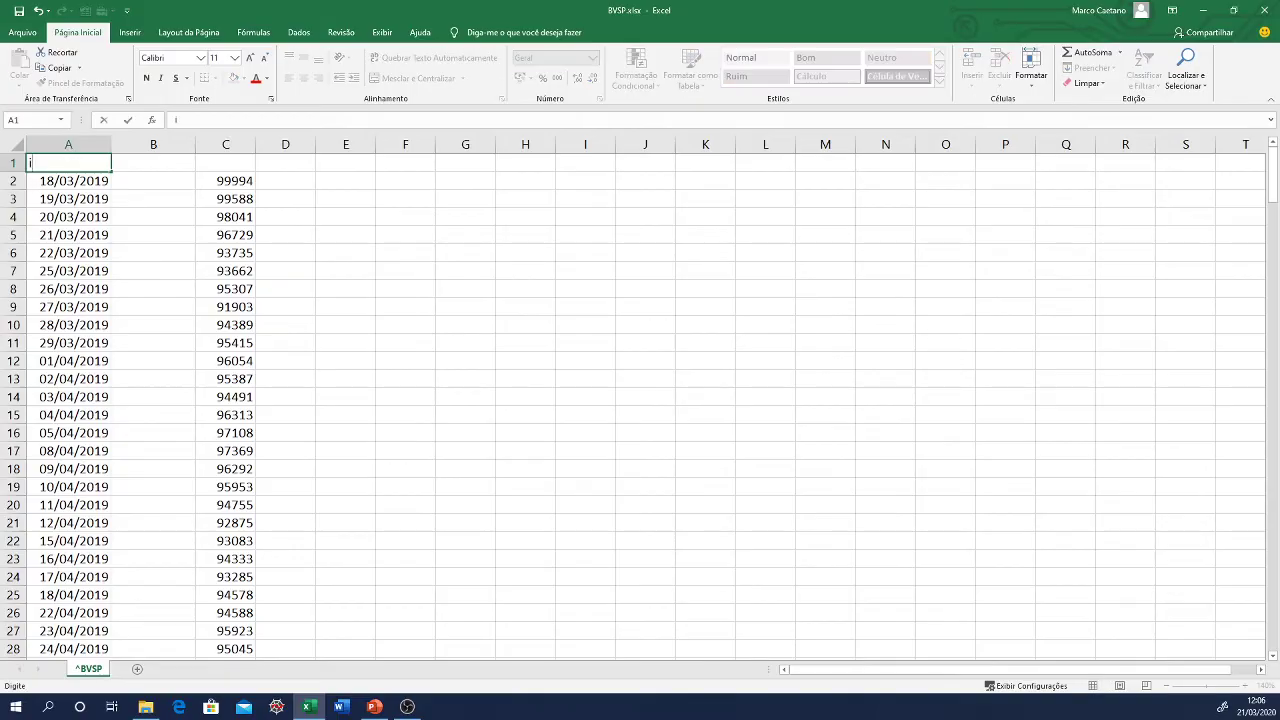
{"action": "type", "text": "ata"}
{"action": "key", "text": "Tab"}
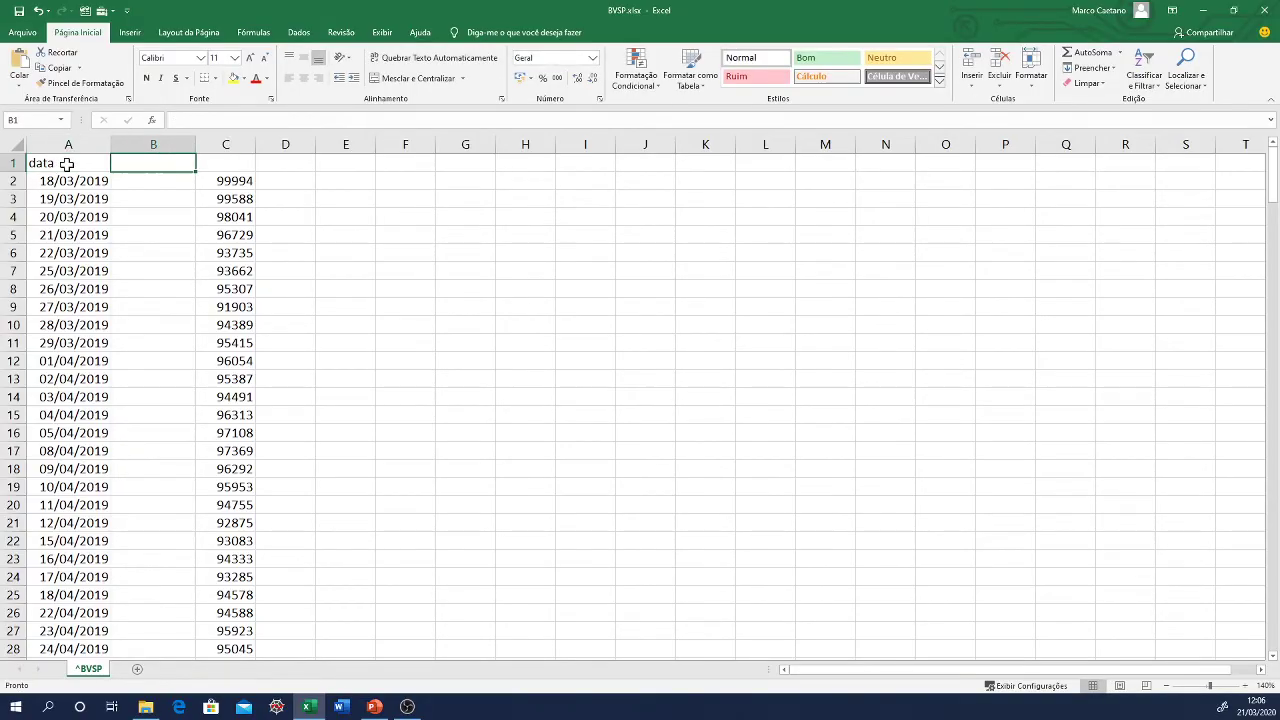
{"action": "type", "text": "x"}
{"action": "key", "text": "Tab"}
{"action": "type", "text": "ibo"}
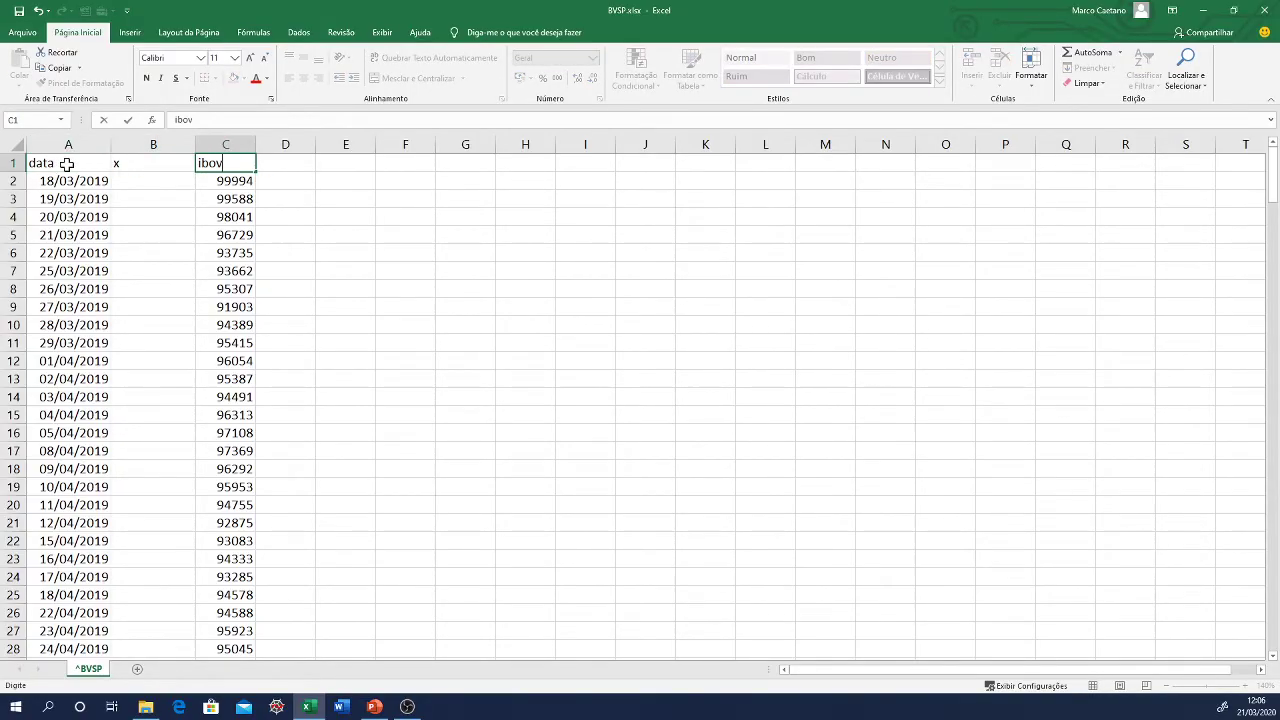
{"action": "type", "text": "v"}
- Enter 0, 1 and 2 in B2:B4 and fill the series down the x column to the last data row
{"action": "left_click", "coordinate": [117, 181]}
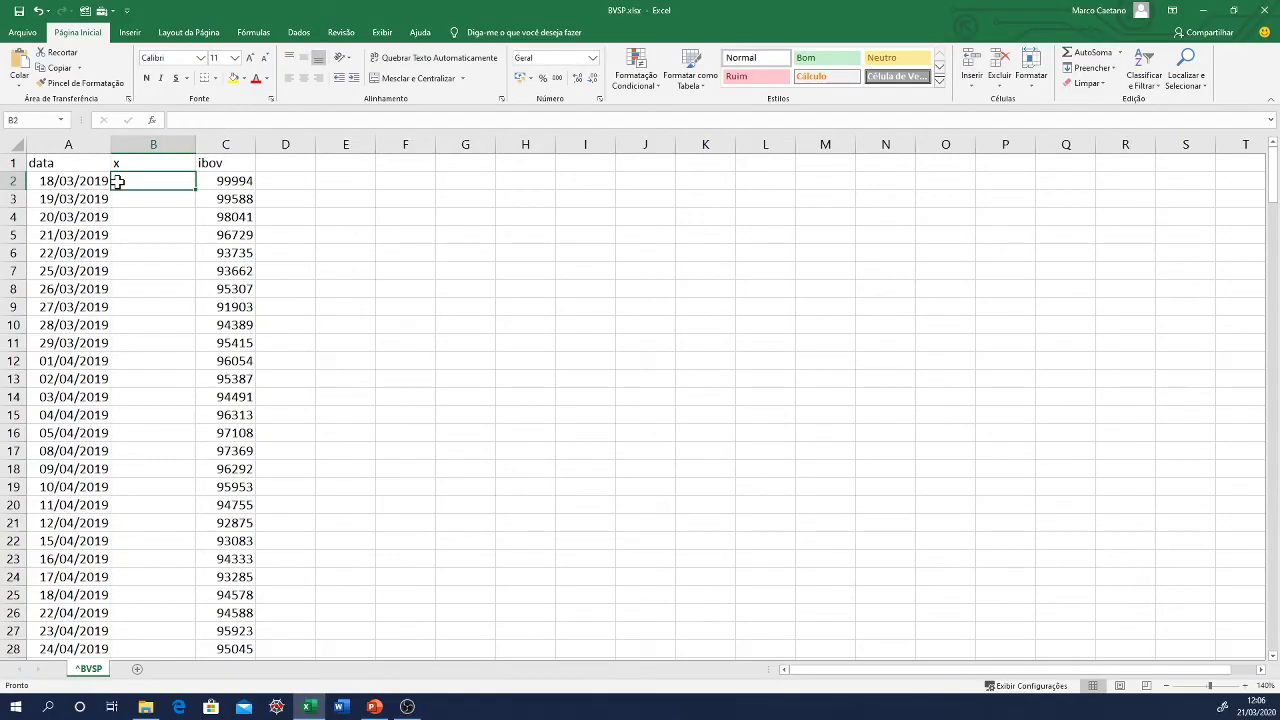
{"action": "type", "text": "0"}
{"action": "key", "text": "Return"}
{"action": "type", "text": "1"}
{"action": "key", "text": "Return"}
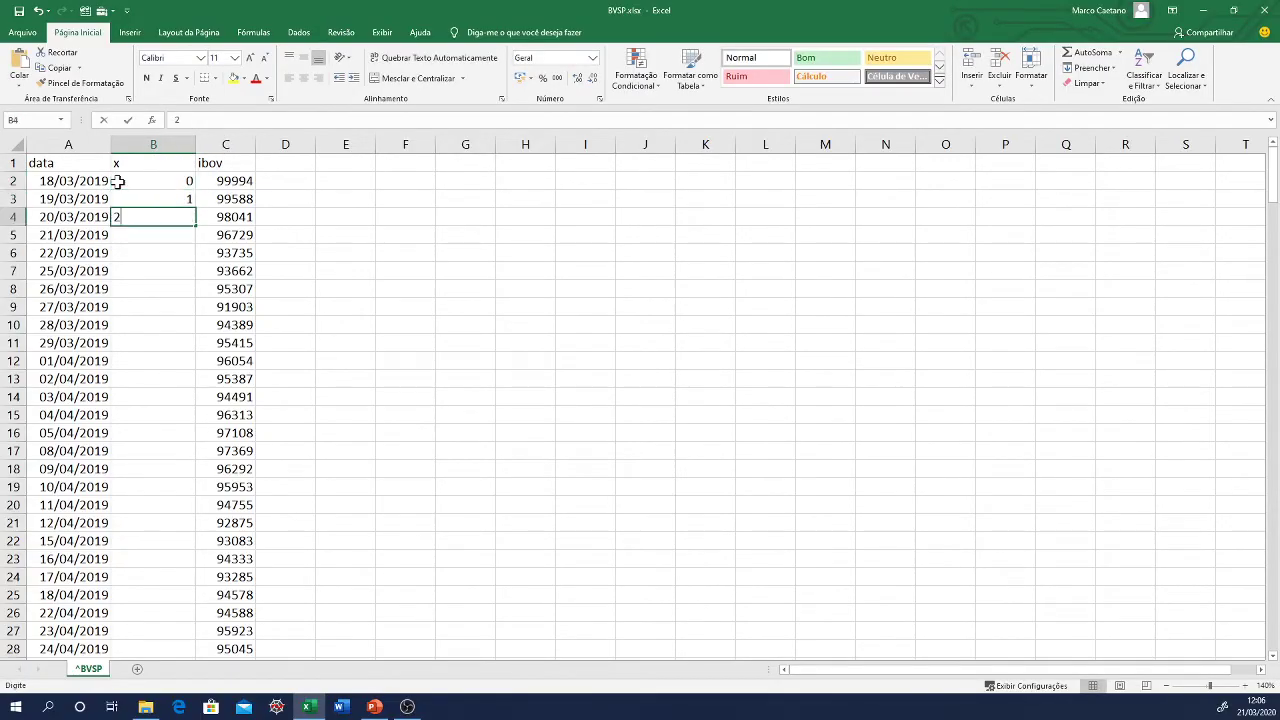
{"action": "type", "text": "2"}
{"action": "key", "text": "Return"}
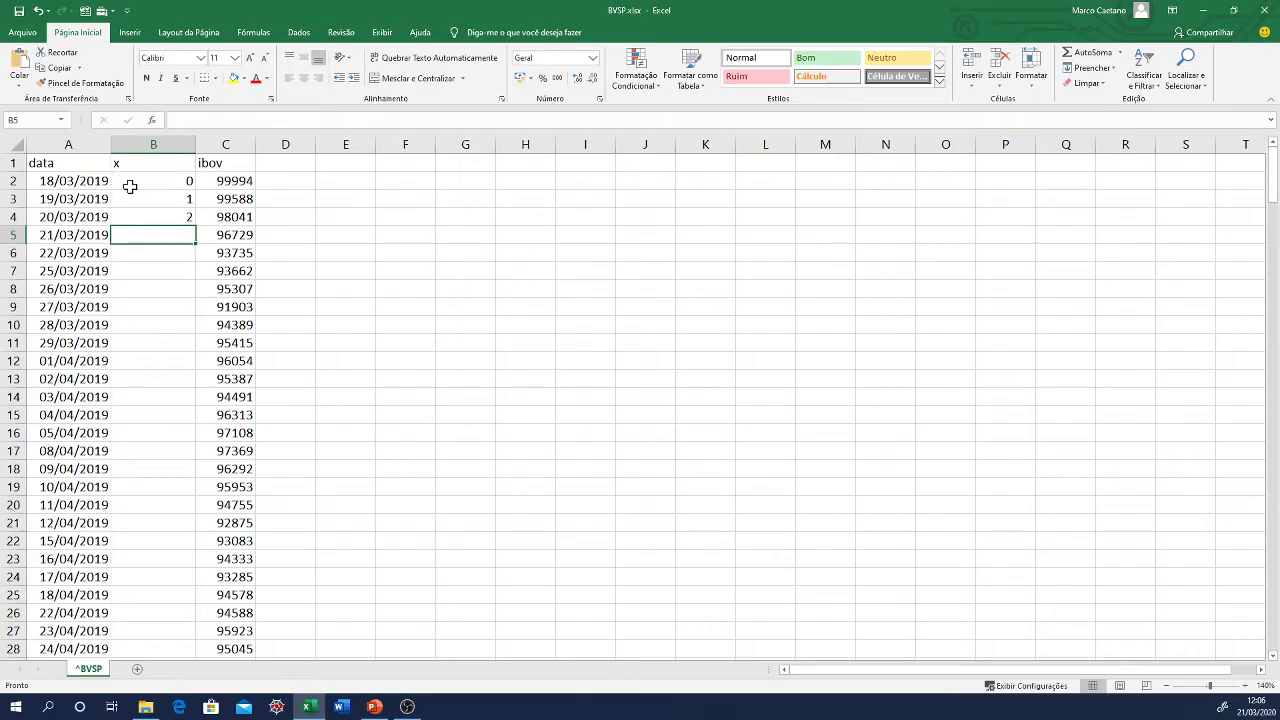
{"action": "left_click_drag", "start_coordinate": [149, 181], "coordinate": [154, 211]}
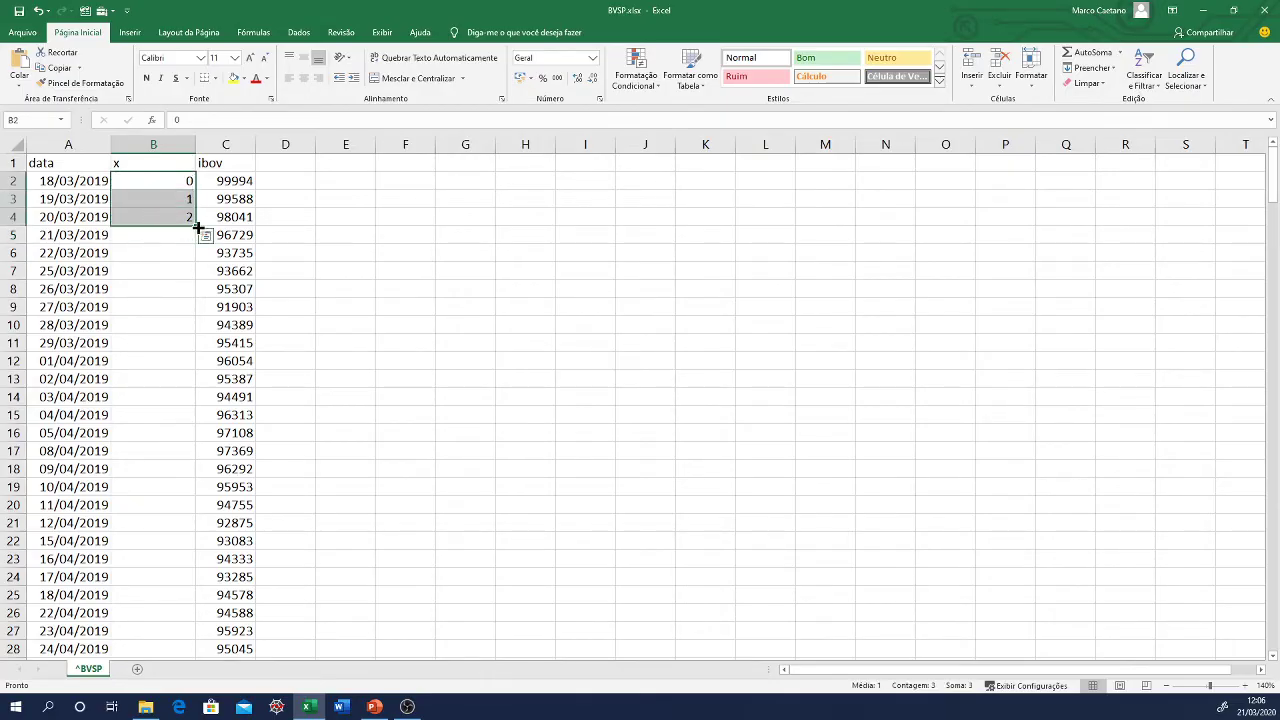
{"action": "double_click", "coordinate": [198, 229]}
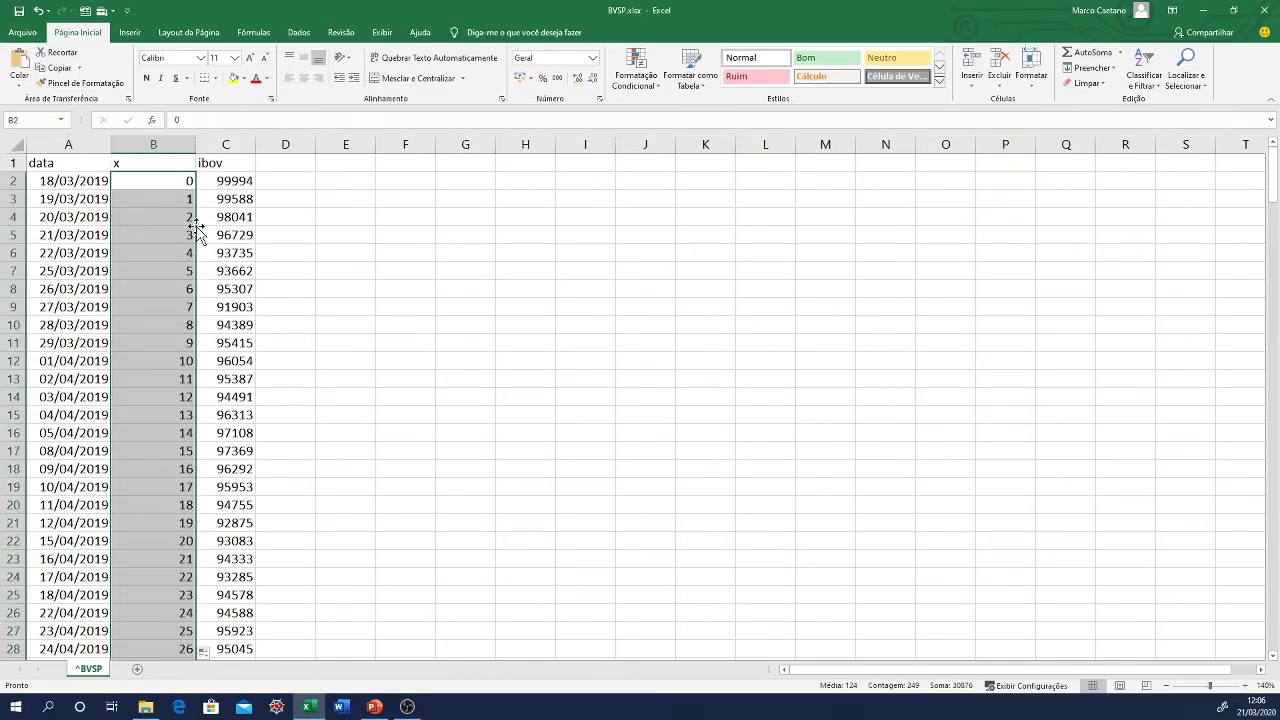
- Add the header reta in cell D1, beside the ibov column
{"action": "left_click", "coordinate": [283, 163]}
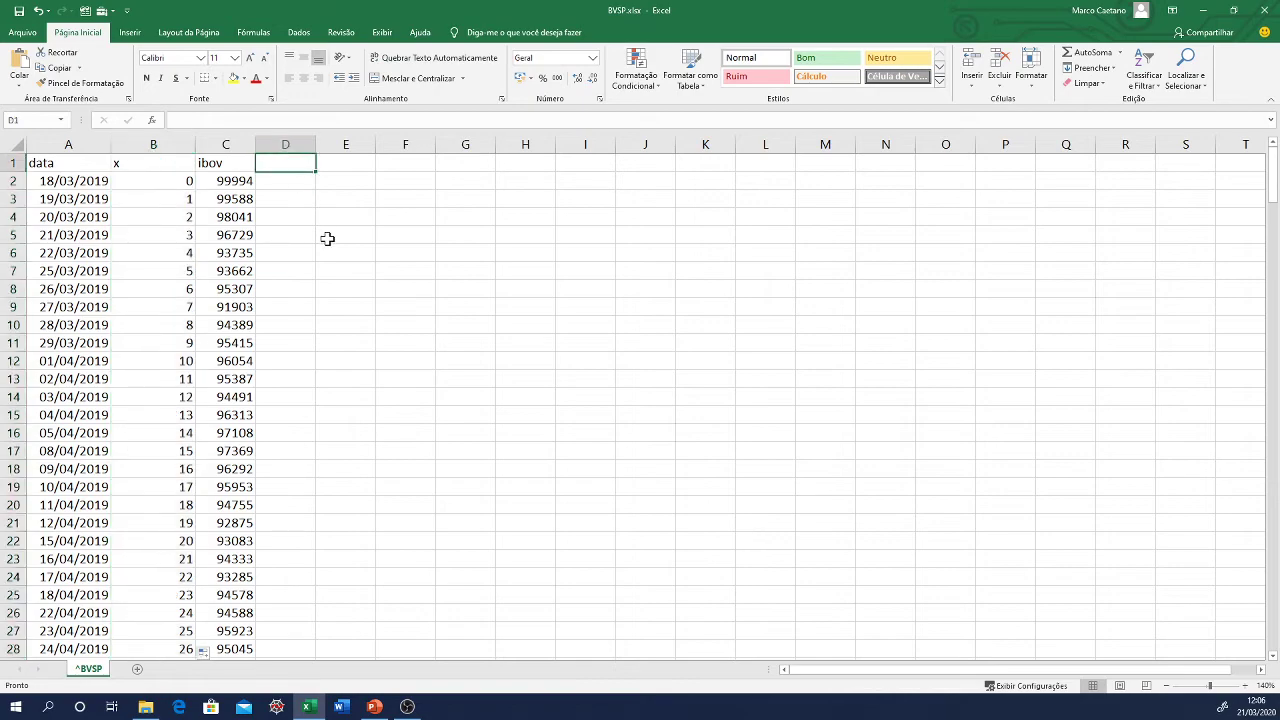
{"action": "type", "text": "reta"}
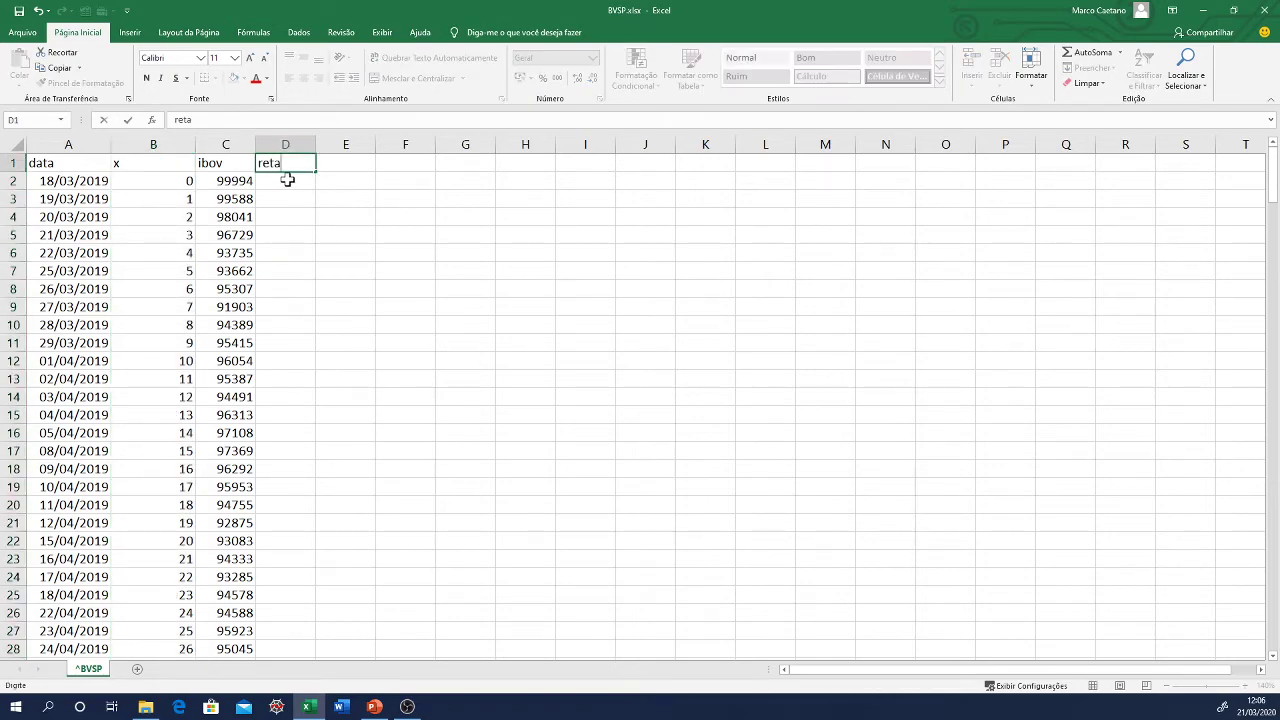
{"action": "key", "text": "Return"}
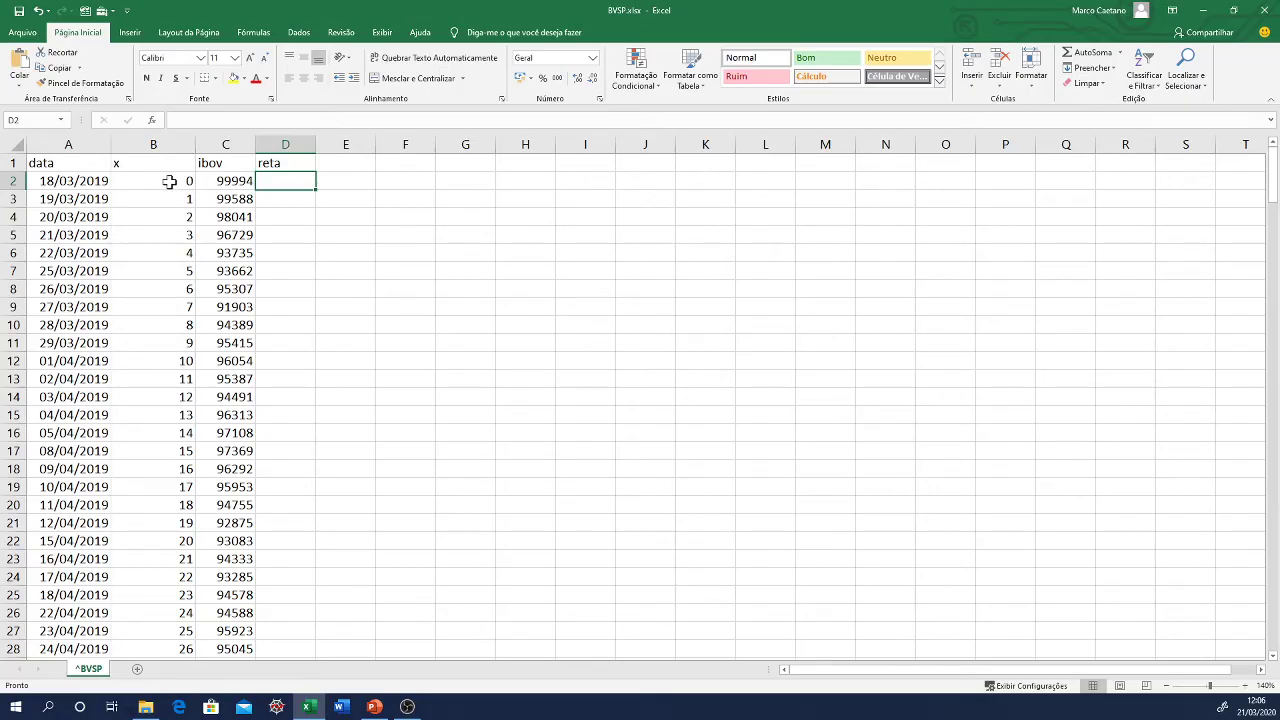
- Insert a scatter chart with smooth lines and no markers from the x and ibov data, starting at row 2
{"action": "left_click_drag", "start_coordinate": [170, 181], "coordinate": [217, 186]}
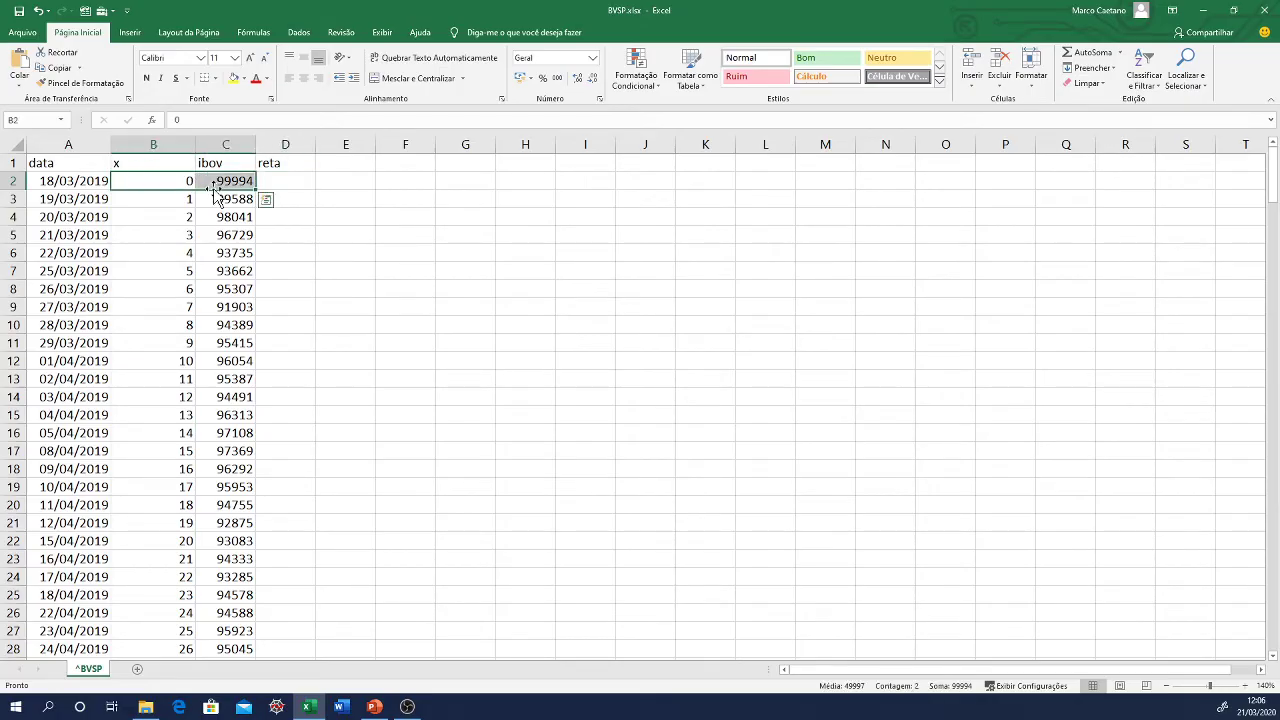
{"action": "key", "text": "ctrl+shift+Down"}
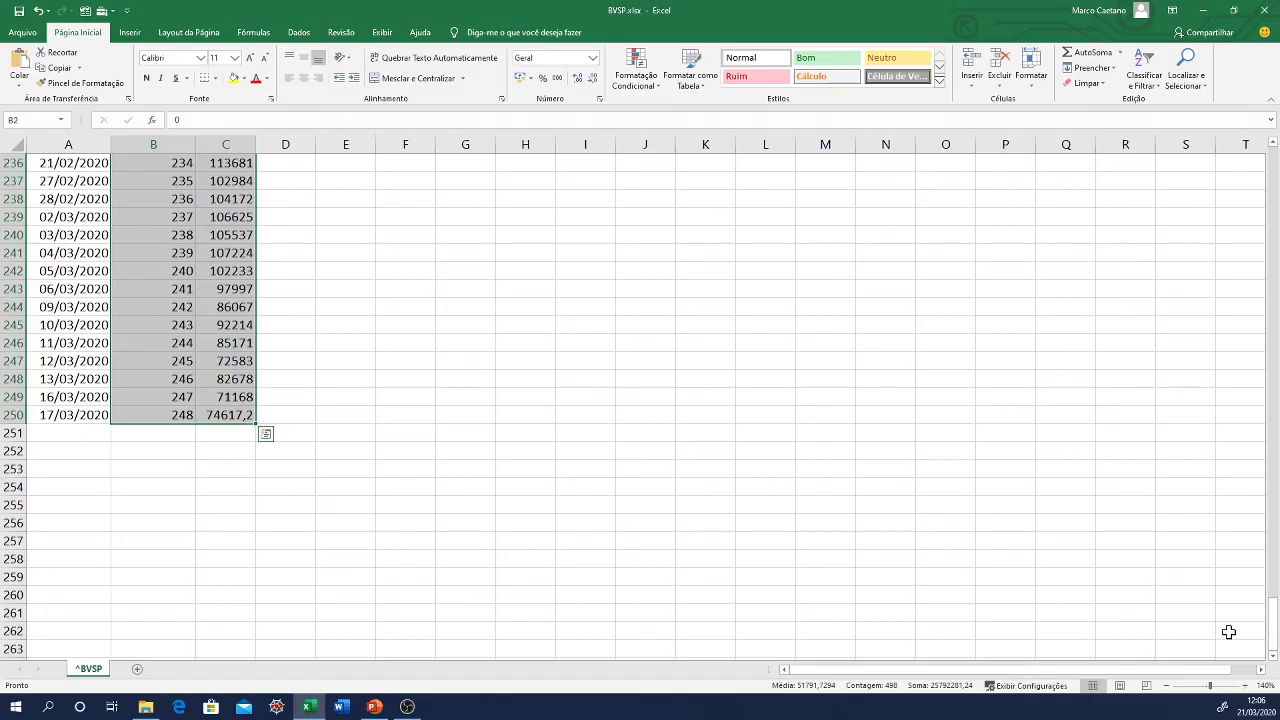
{"action": "left_click_drag", "start_coordinate": [1273, 630], "coordinate": [1247, 170]}
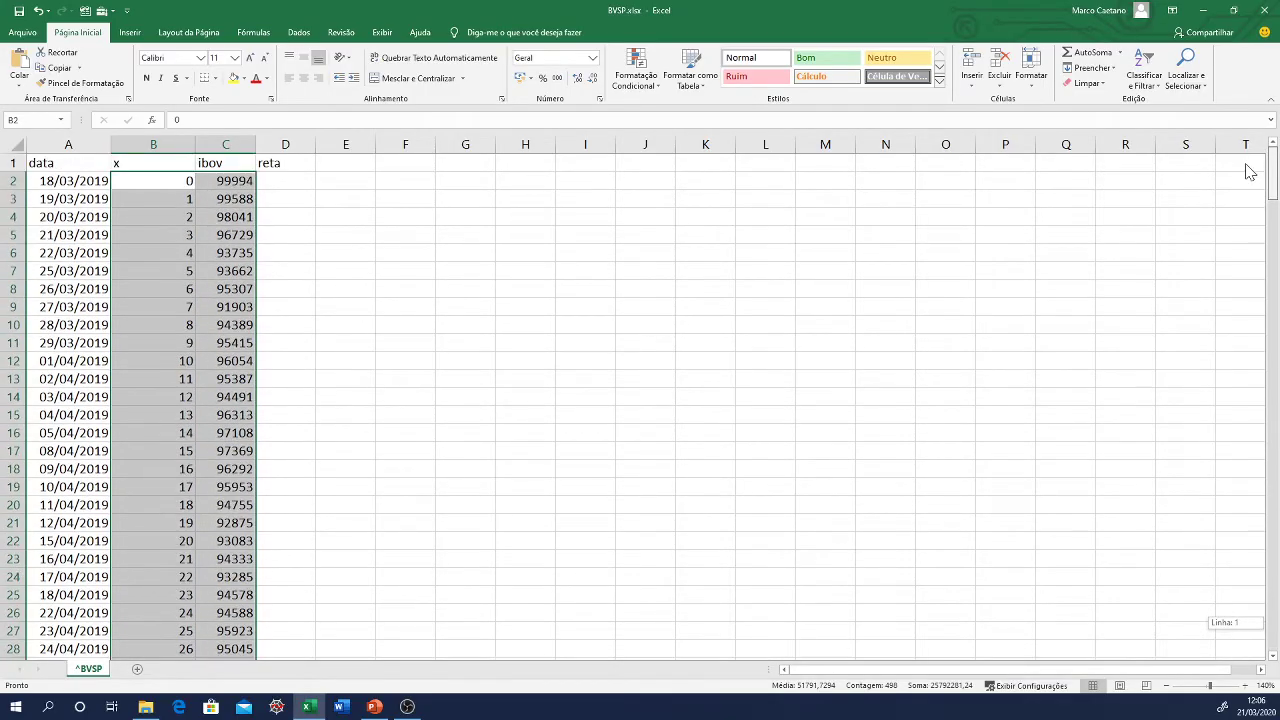
{"action": "left_click", "coordinate": [128, 33]}
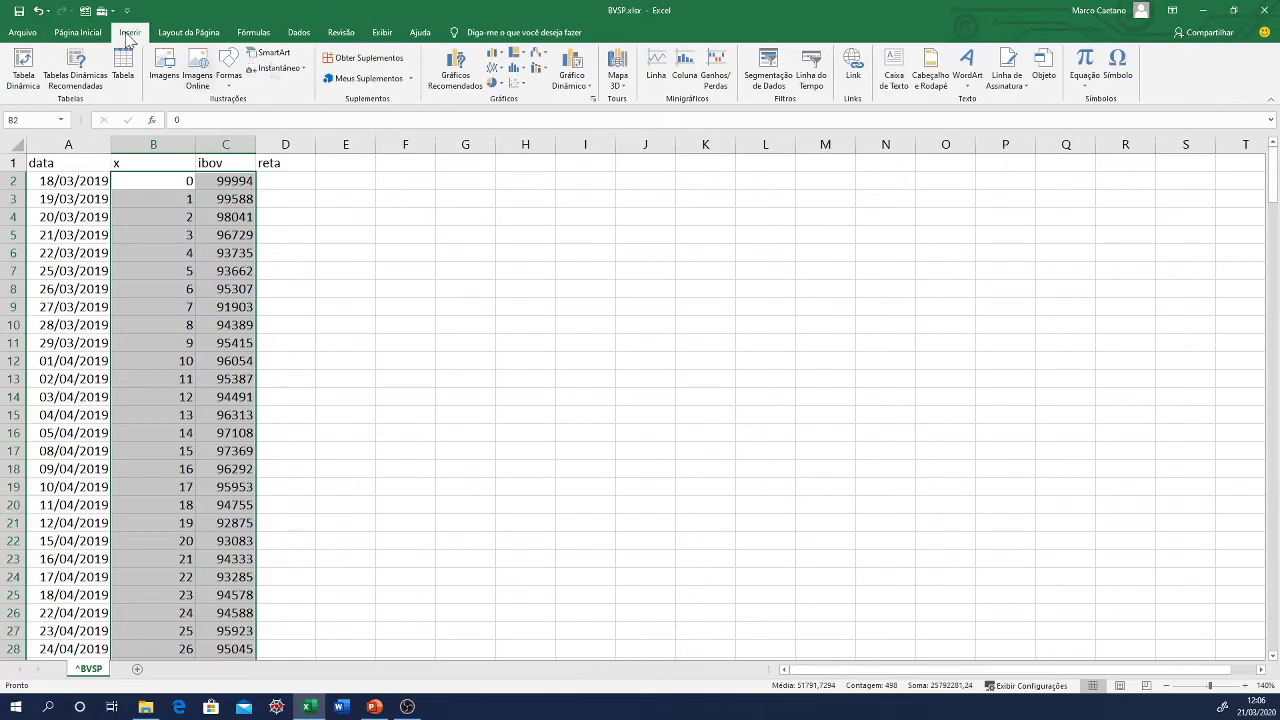
{"action": "left_click", "coordinate": [517, 87]}
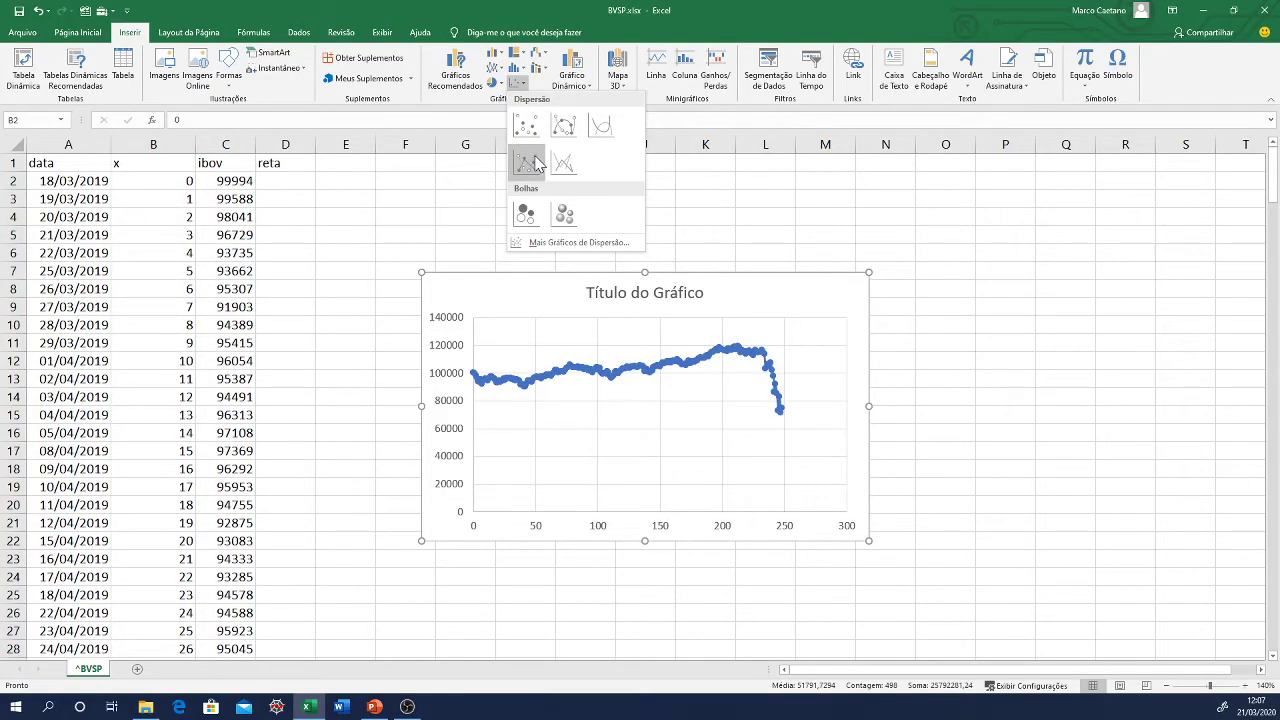
{"action": "left_click", "coordinate": [604, 127]}
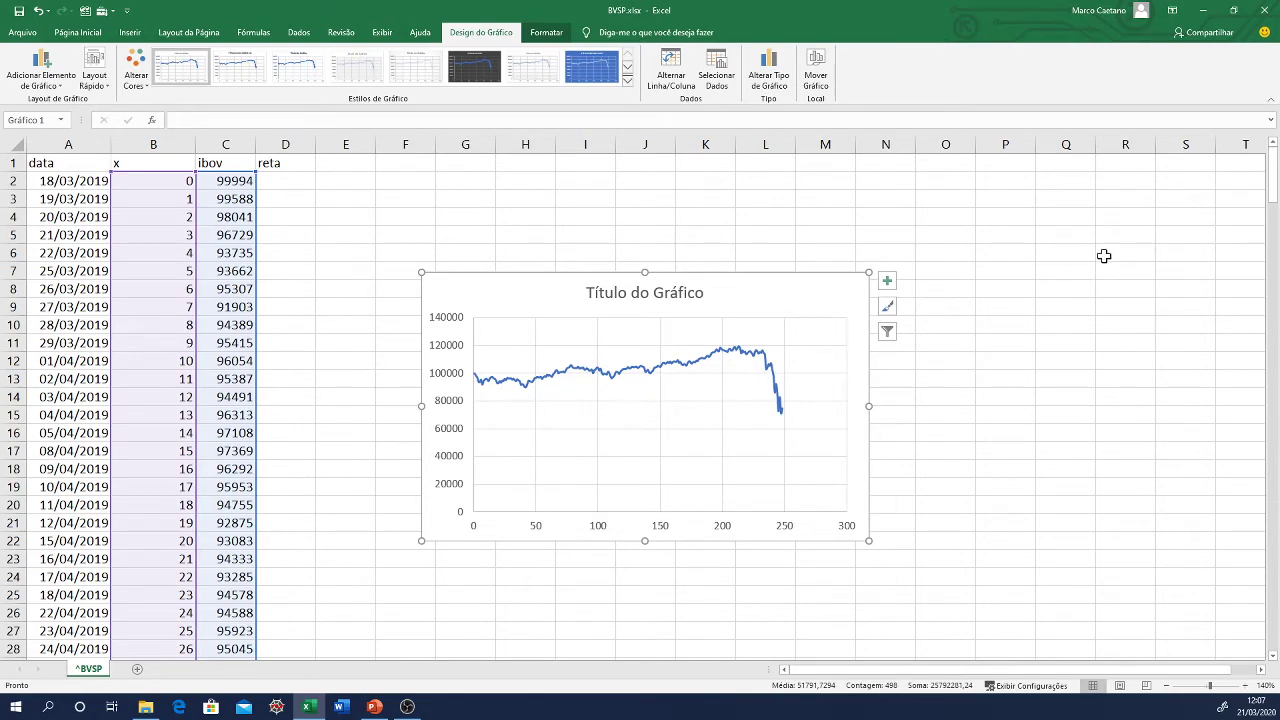
- Shorten the chart's x and ibov source ranges so that they end before the 27/02/2020 row
{"action": "left_click_drag", "start_coordinate": [1272, 188], "coordinate": [1268, 645]}
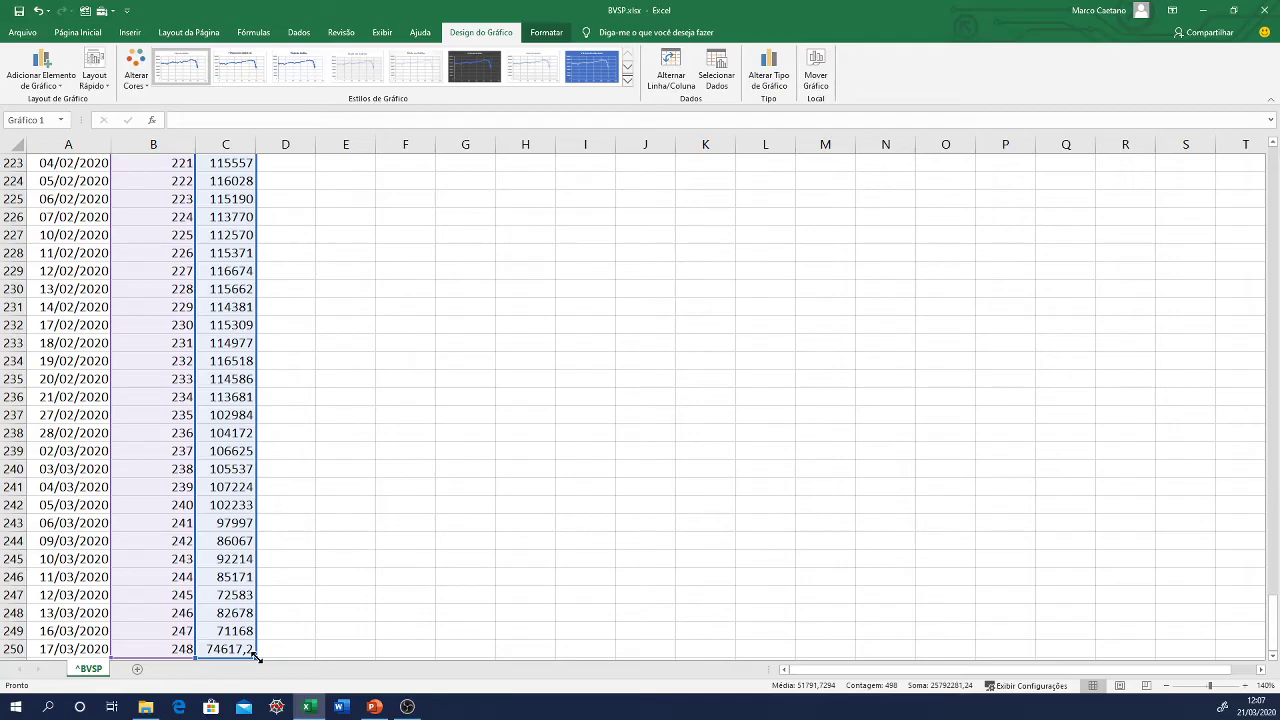
{"action": "left_click_drag", "start_coordinate": [256, 655], "coordinate": [230, 446]}
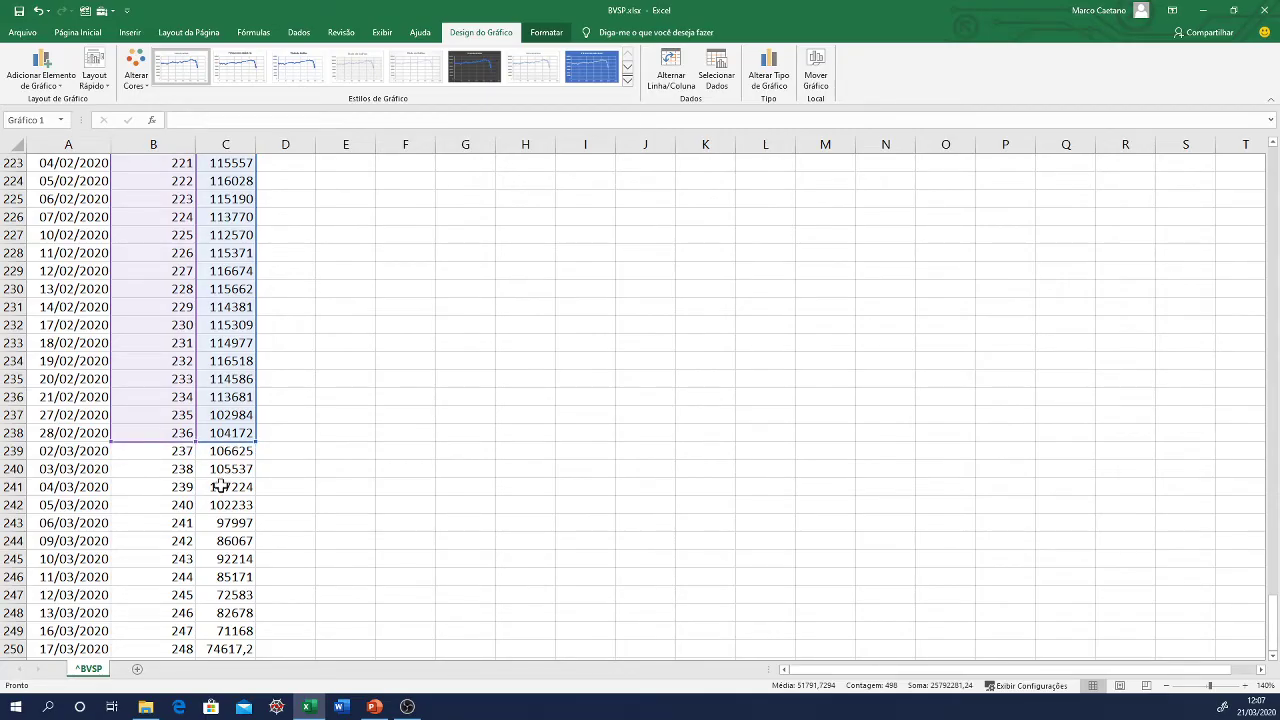
{"action": "scroll", "coordinate": [1091, 558], "scroll_direction": "up", "scroll_amount": 20}
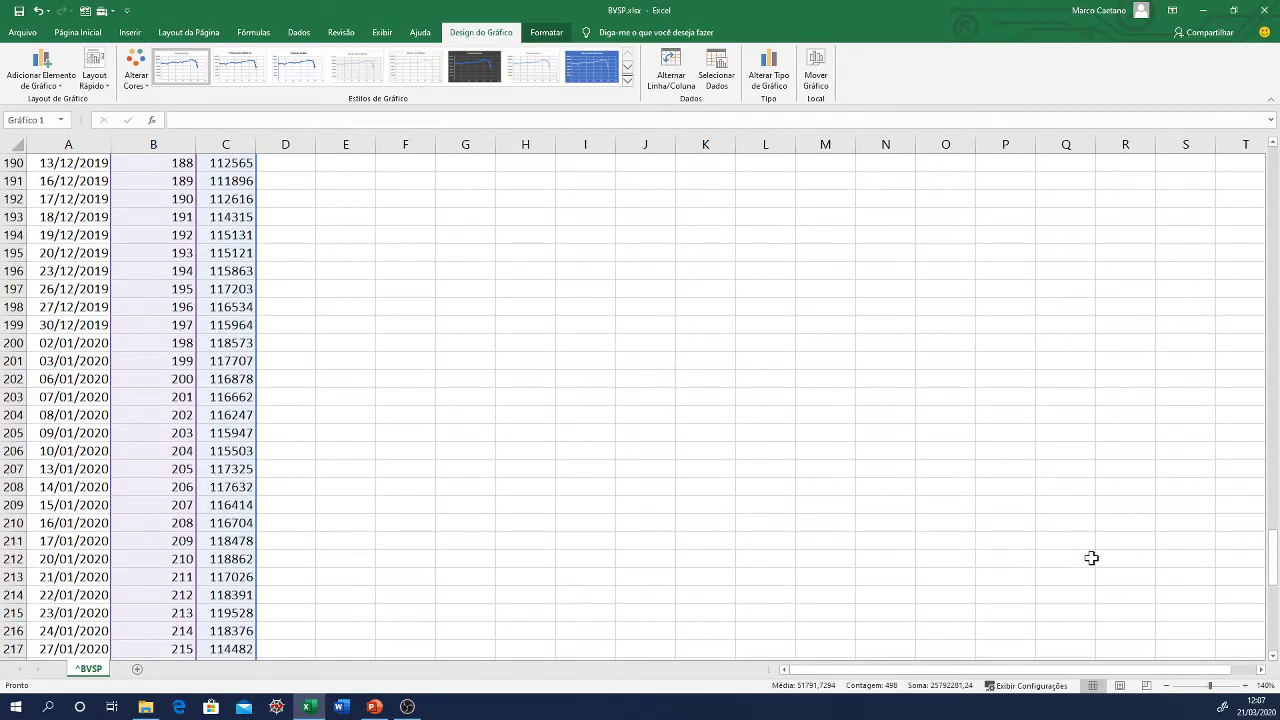
{"action": "scroll", "coordinate": [1091, 558], "scroll_direction": "up", "scroll_amount": 20}
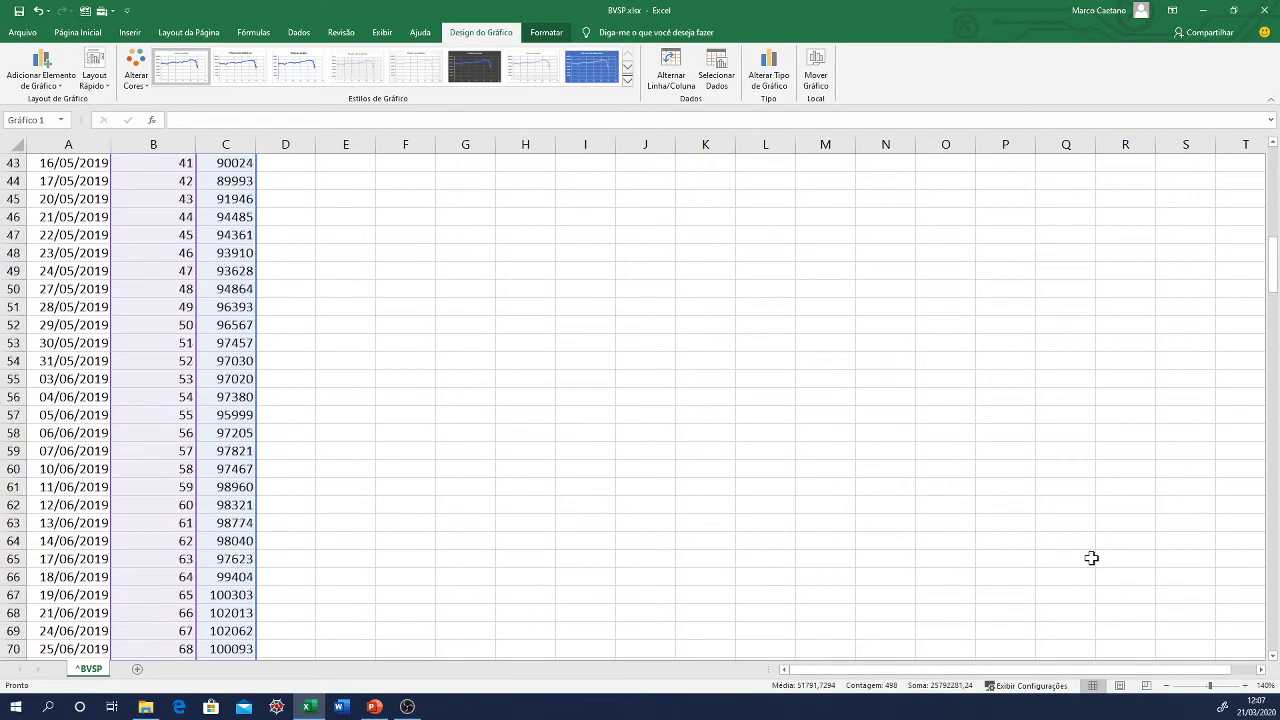
{"action": "scroll", "coordinate": [1091, 558], "scroll_direction": "down", "scroll_amount": 20}
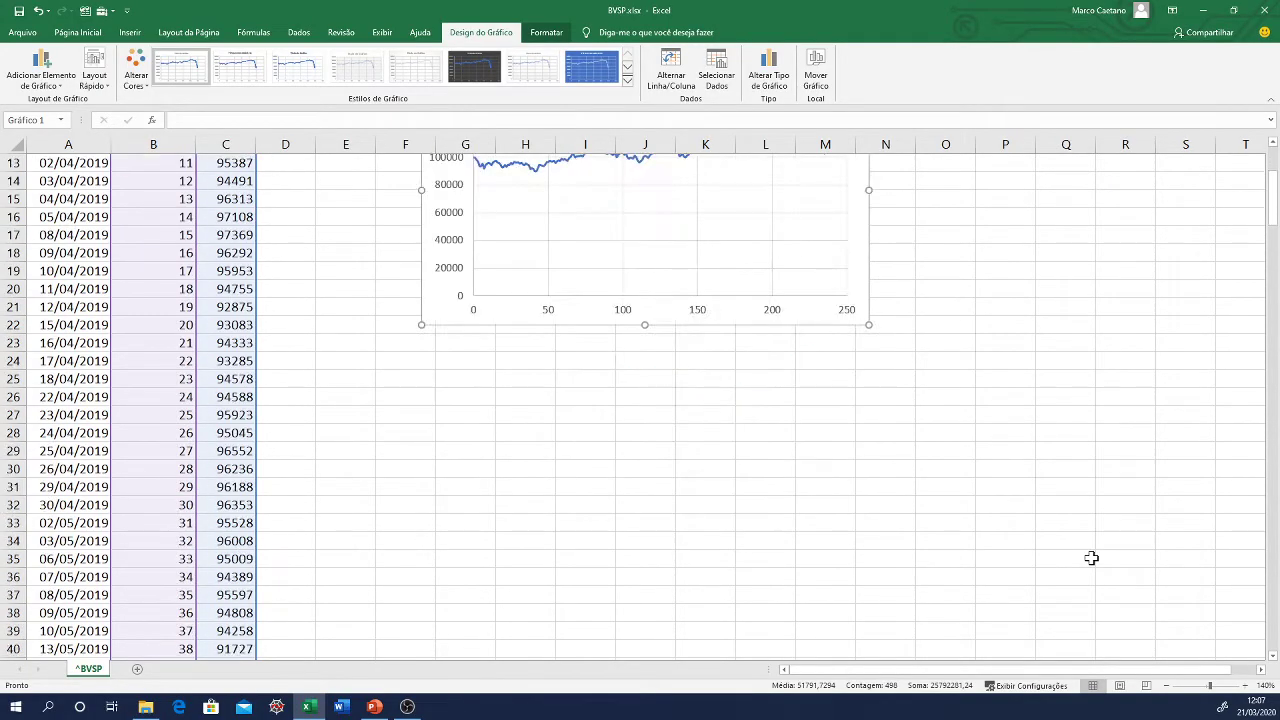
{"action": "scroll", "coordinate": [1091, 558], "scroll_direction": "down", "scroll_amount": 20}
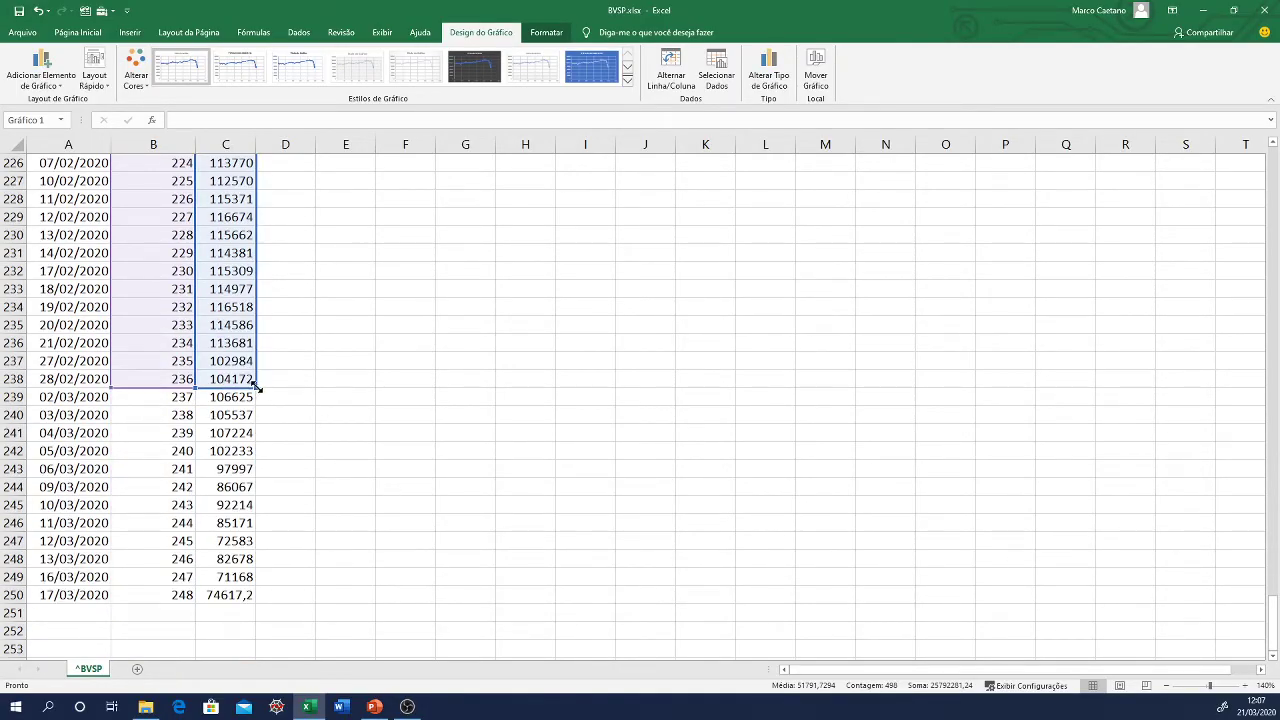
{"action": "left_click_drag", "start_coordinate": [256, 381], "coordinate": [247, 331]}
{"action": "scroll", "coordinate": [420, 460], "scroll_direction": "up", "scroll_amount": 20}
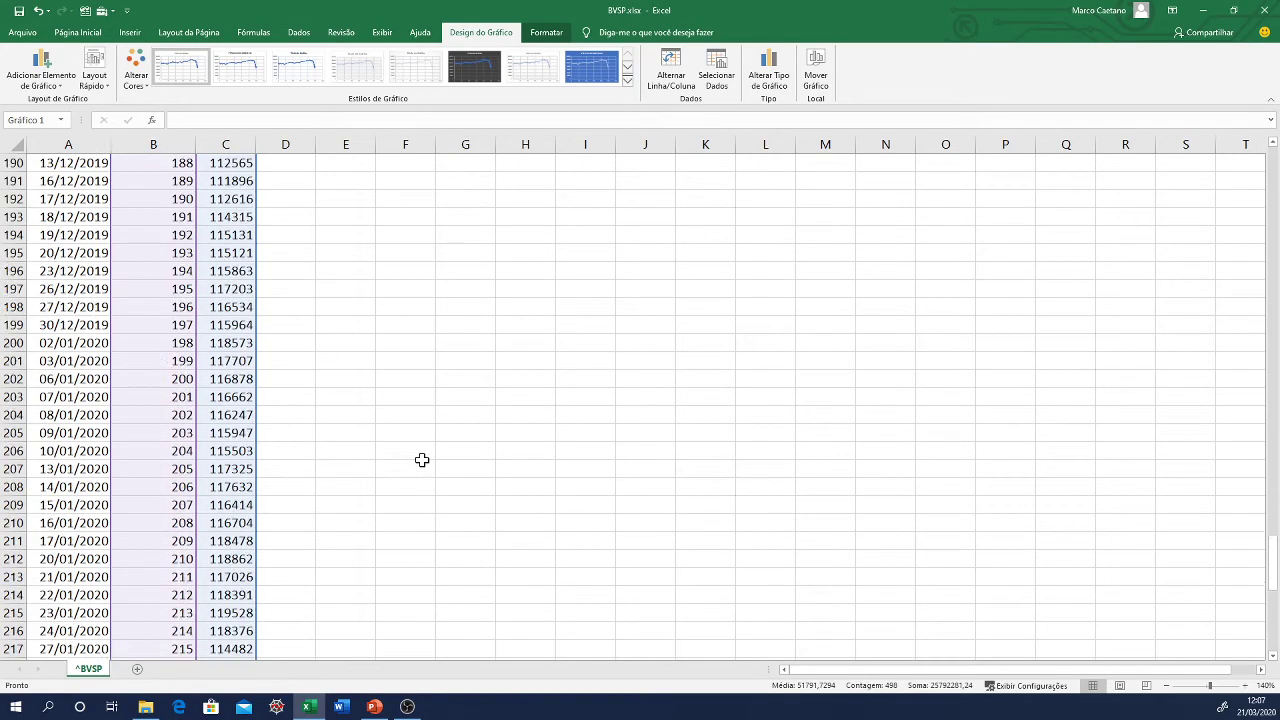
{"action": "scroll", "coordinate": [422, 460], "scroll_direction": "up", "scroll_amount": 20}
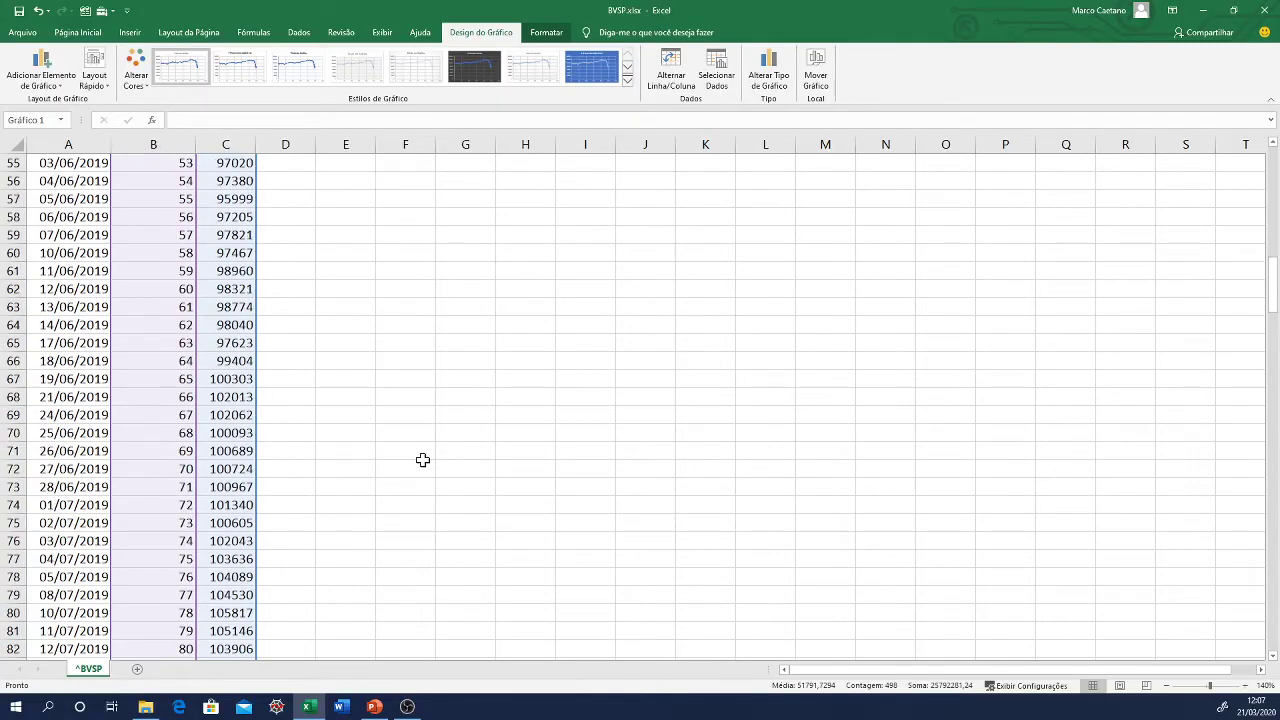
{"action": "scroll", "coordinate": [422, 460], "scroll_direction": "up", "scroll_amount": 8}
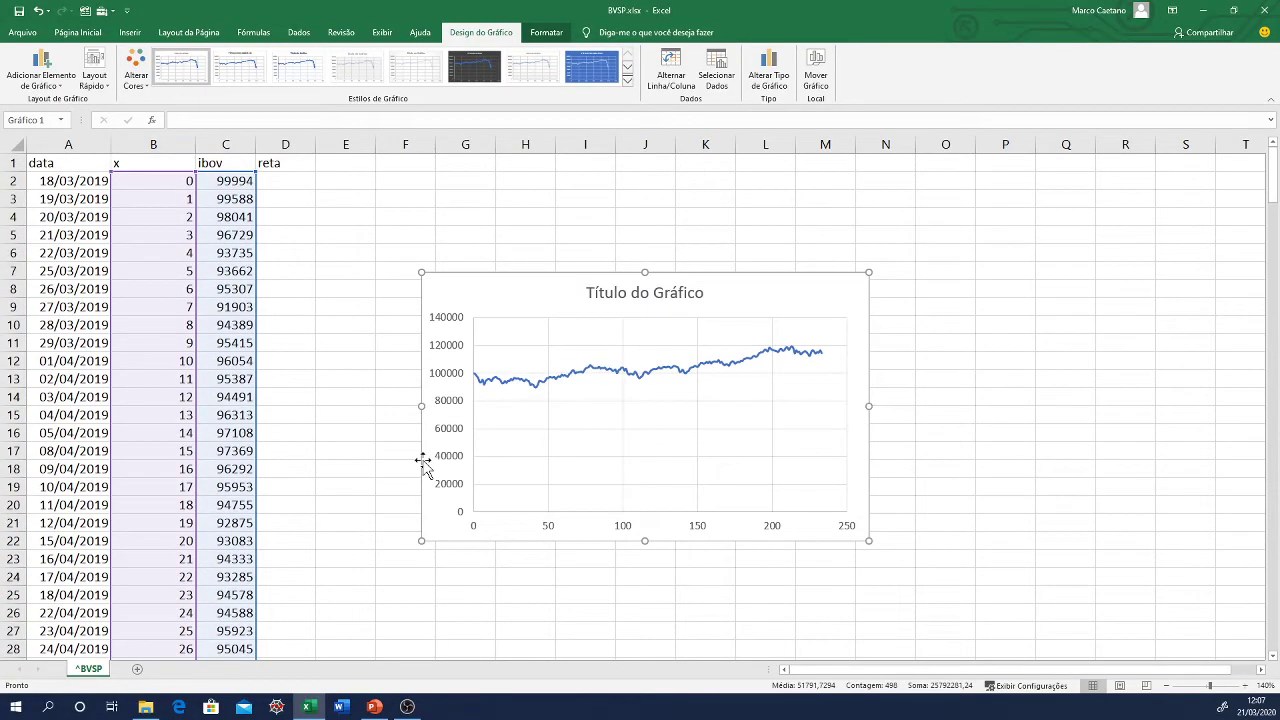
- Set the minimum of the chart's vertical axis to 80000
{"action": "double_click", "coordinate": [447, 408]}
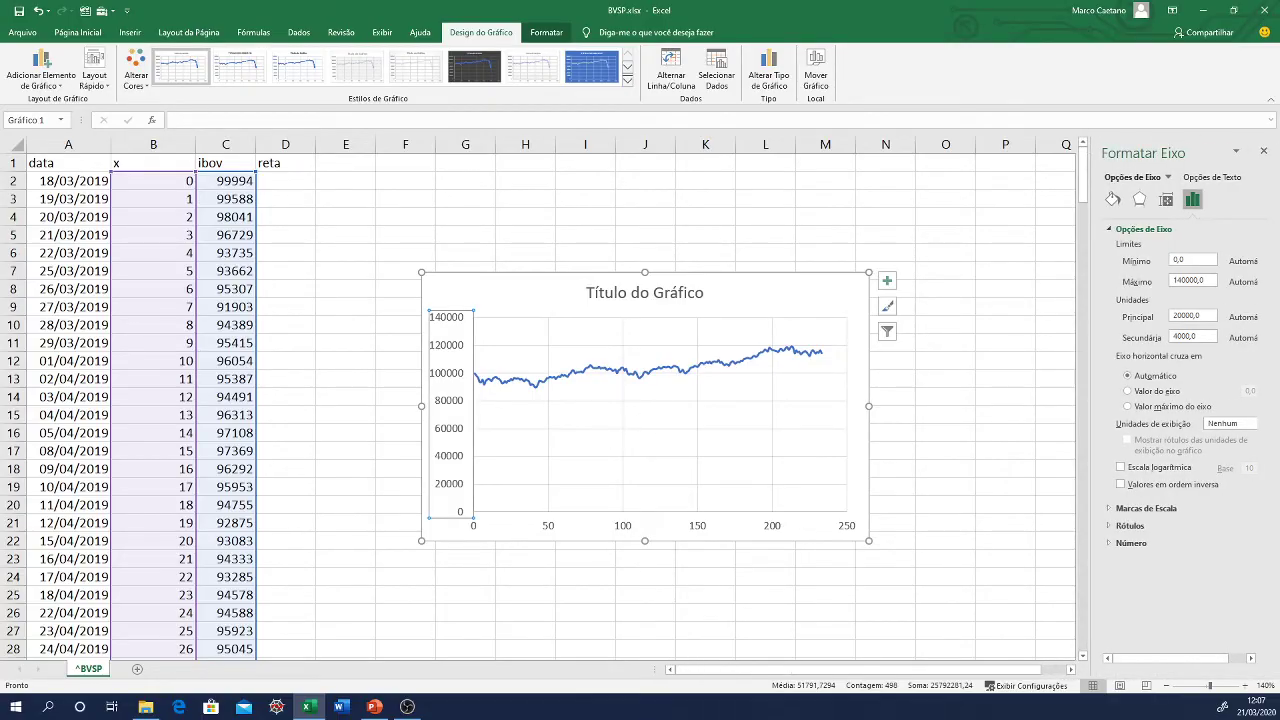
{"action": "left_click", "coordinate": [1180, 260]}
{"action": "type", "text": "80000"}
{"action": "key", "text": "Return"}
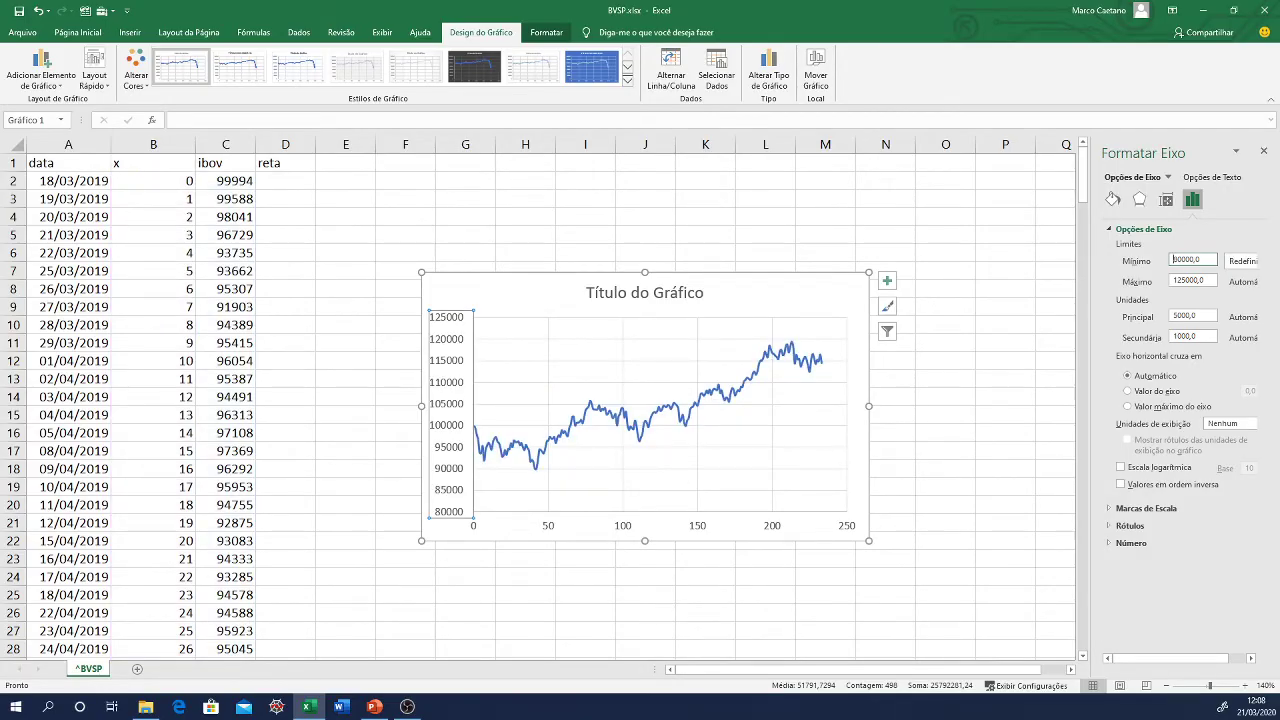
- Add a linear trendline to the chart's ibov series and display its equation beside the chart title
{"action": "mouse_move", "coordinate": [812, 277]}
{"action": "left_mouse_down"}
{"action": "mouse_move", "coordinate": [846, 286]}
{"action": "mouse_move", "coordinate": [823, 275]}
{"action": "left_mouse_up"}
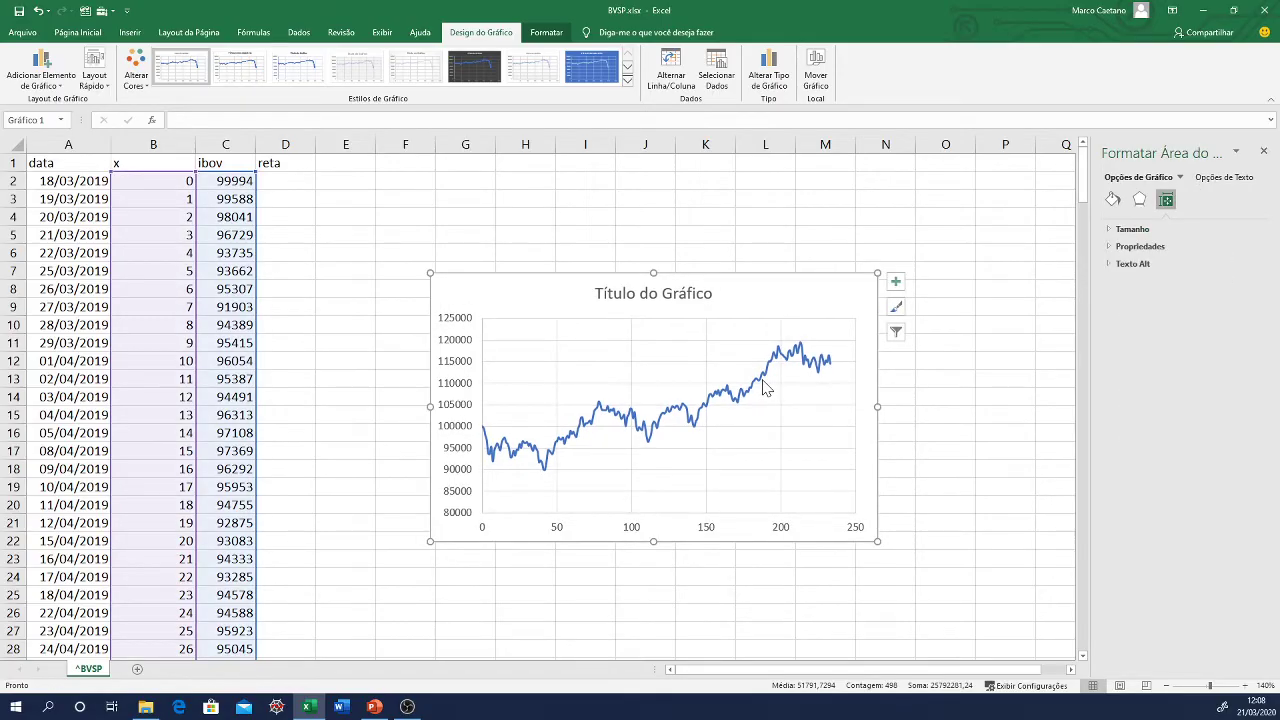
{"action": "mouse_move", "coordinate": [763, 388]}
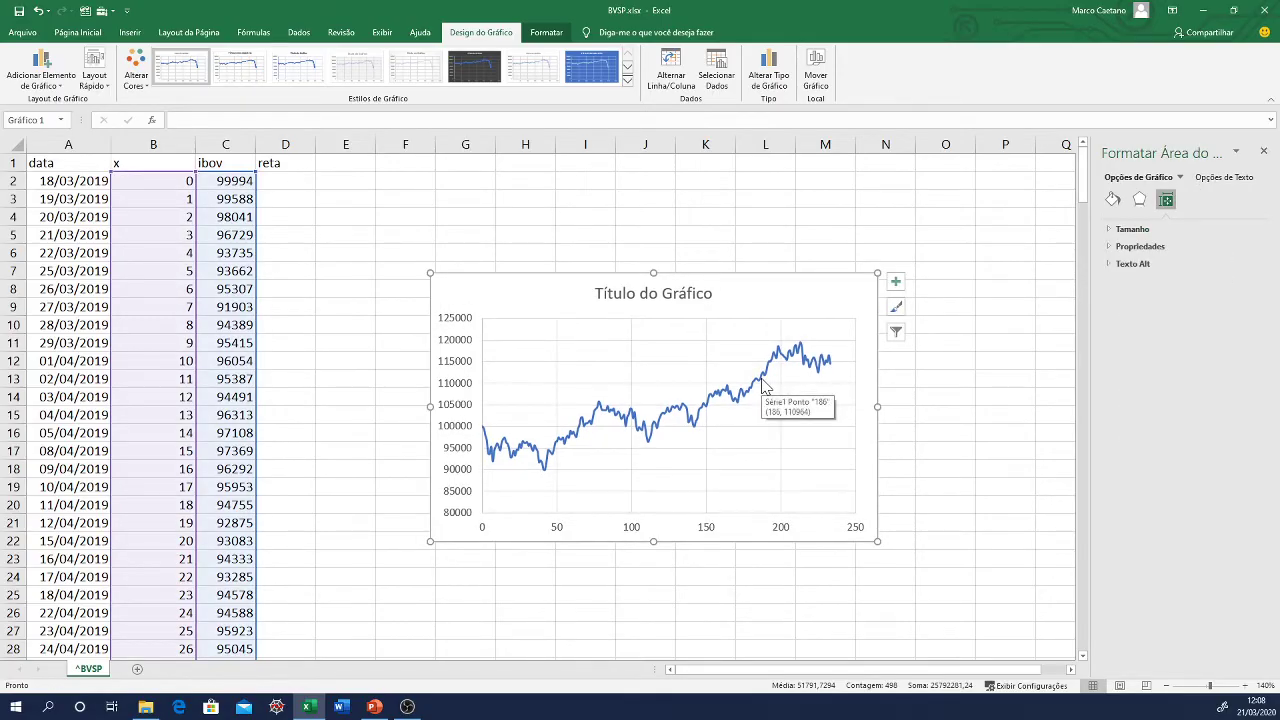
{"action": "right_click", "coordinate": [763, 387]}
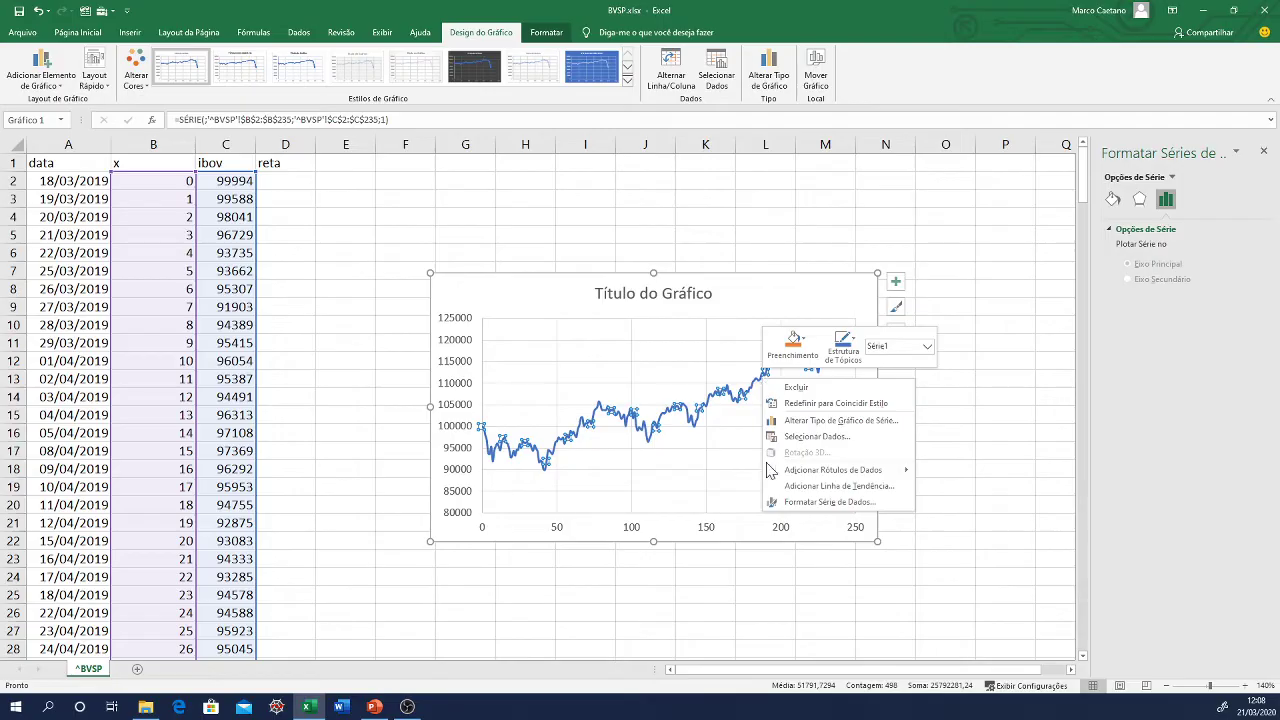
{"action": "left_click", "coordinate": [786, 486]}
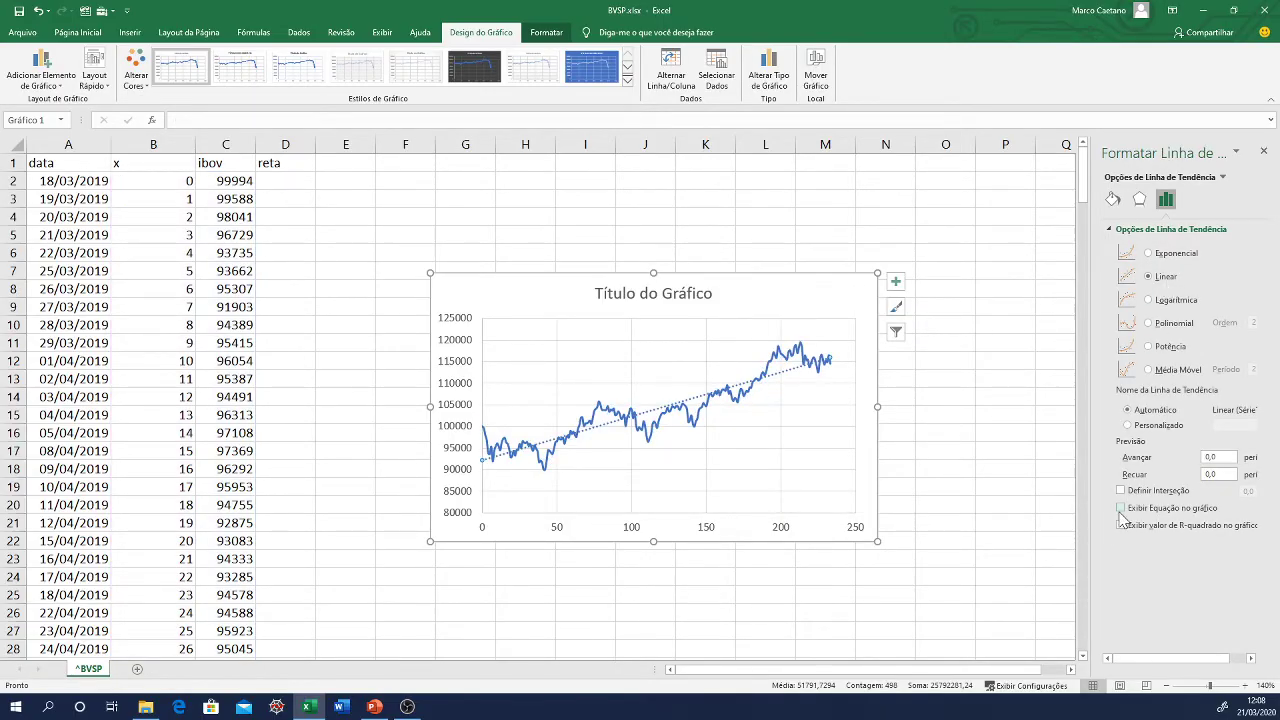
{"action": "left_click", "coordinate": [1121, 508]}
{"action": "left_click_drag", "start_coordinate": [762, 356], "coordinate": [762, 303]}
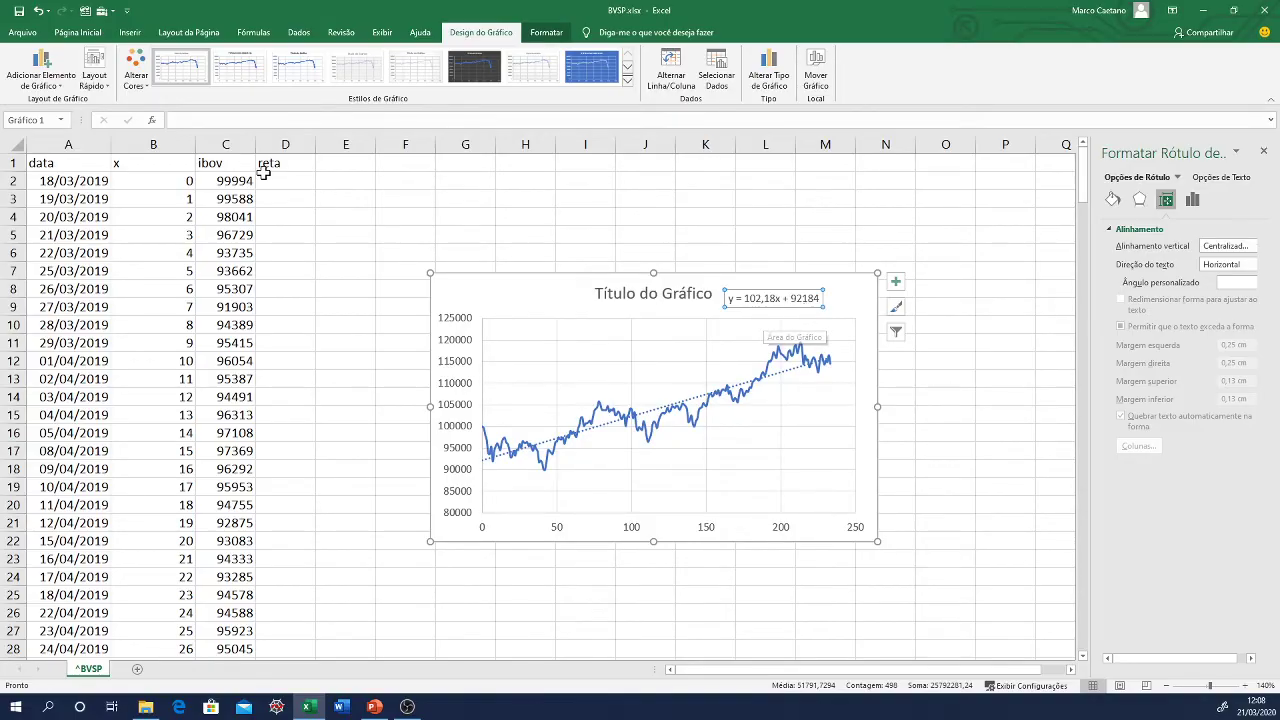
- Reposition the chart beside the data so that the reta column stays clear and the trendline equation is readable
{"action": "left_click_drag", "start_coordinate": [466, 272], "coordinate": [547, 222]}
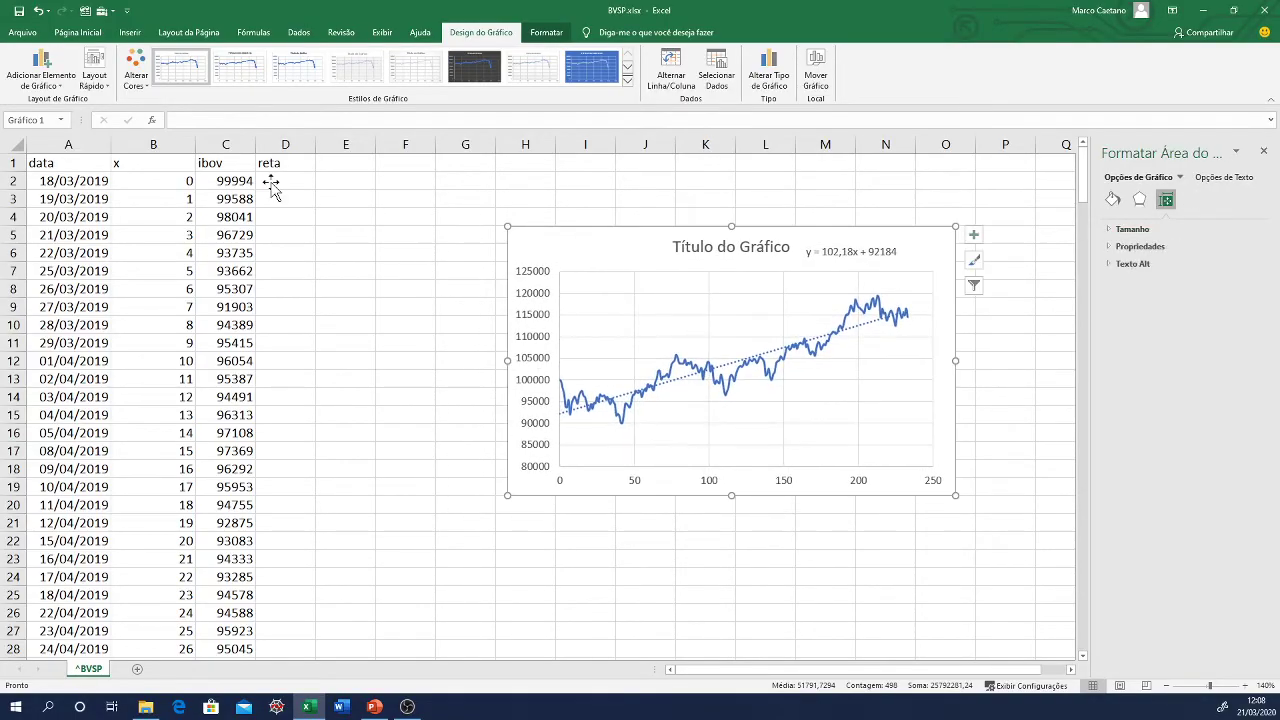
{"action": "left_click", "coordinate": [278, 179]}
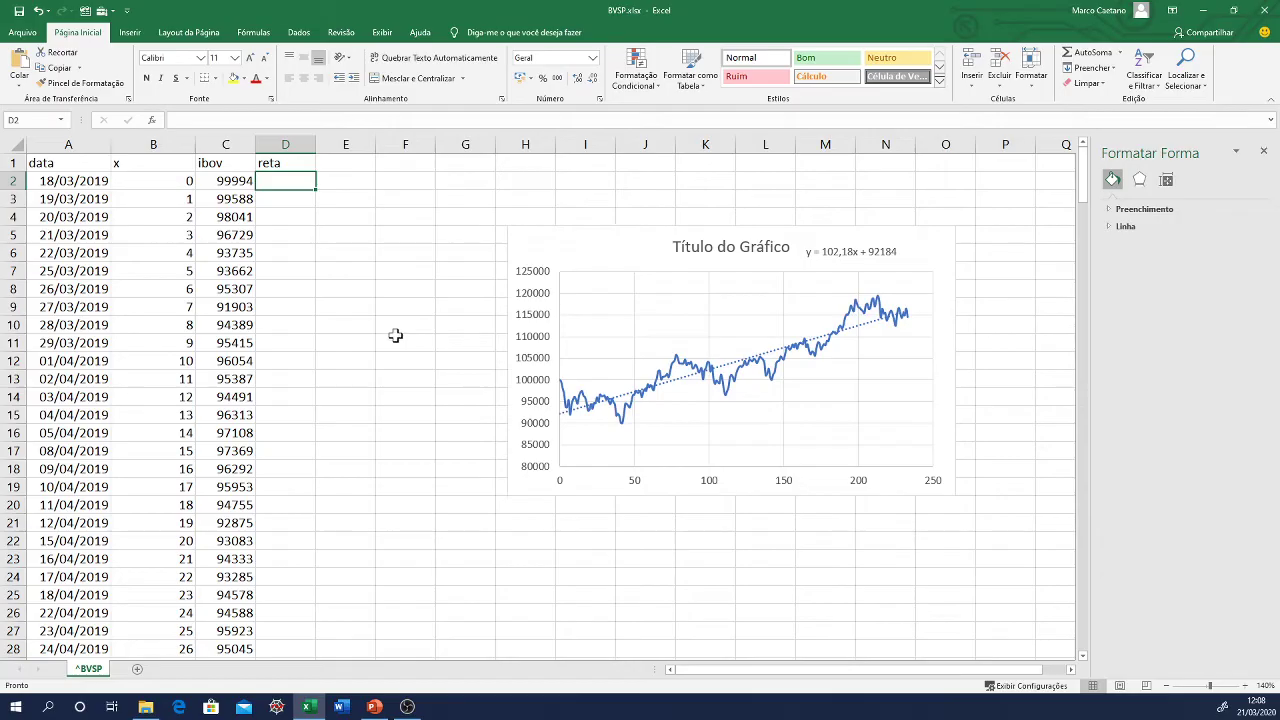
{"action": "type", "text": "="}
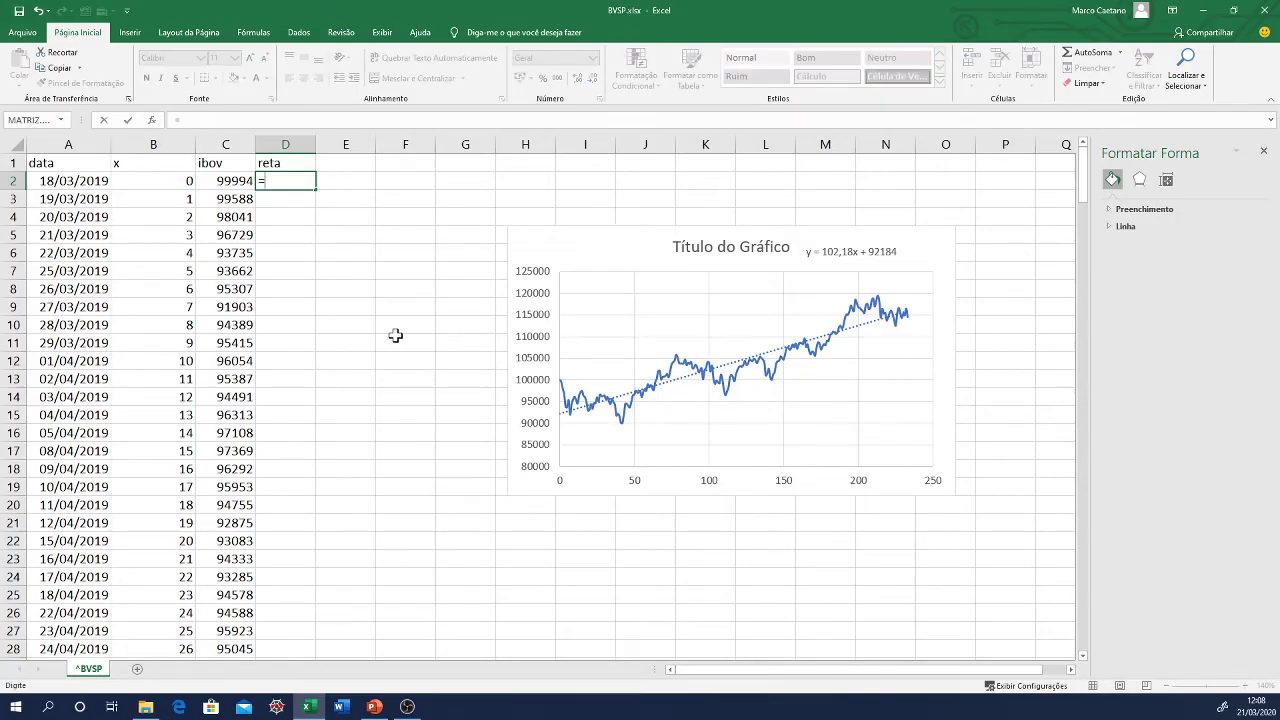
{"action": "key", "text": "Escape"}
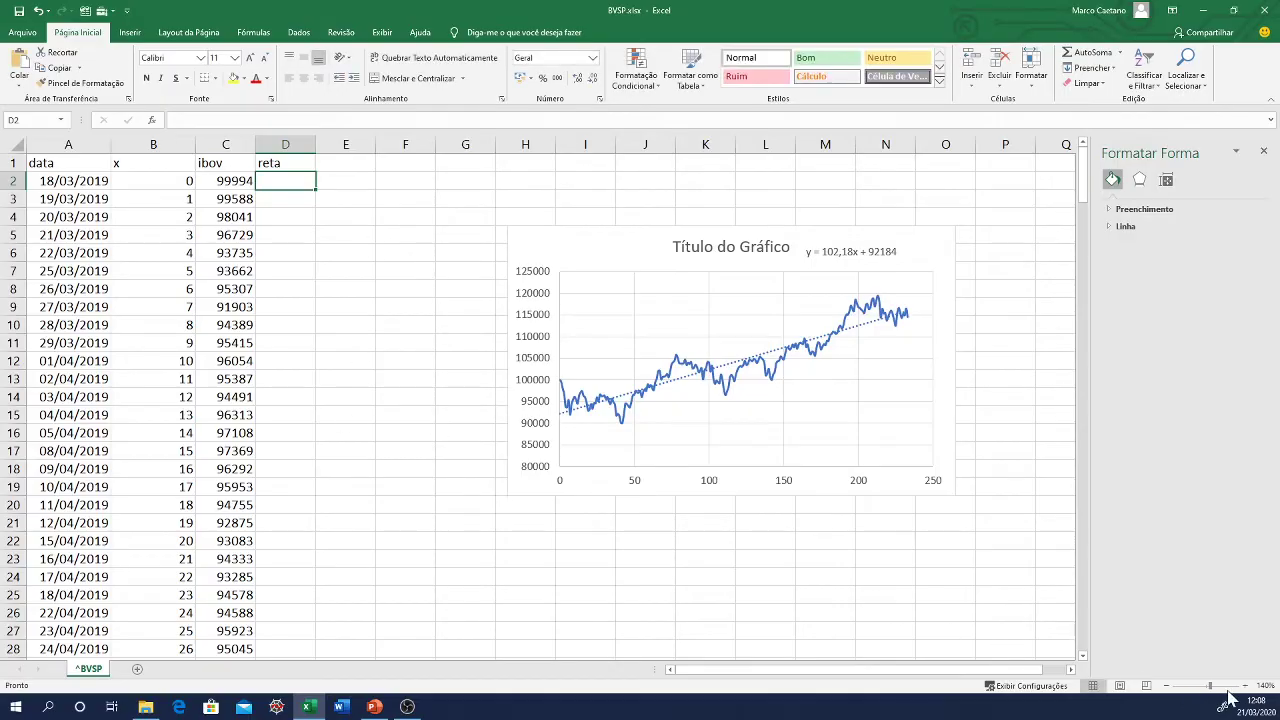
{"action": "scroll", "coordinate": [781, 214], "scroll_direction": "up", "scroll_amount": 4}
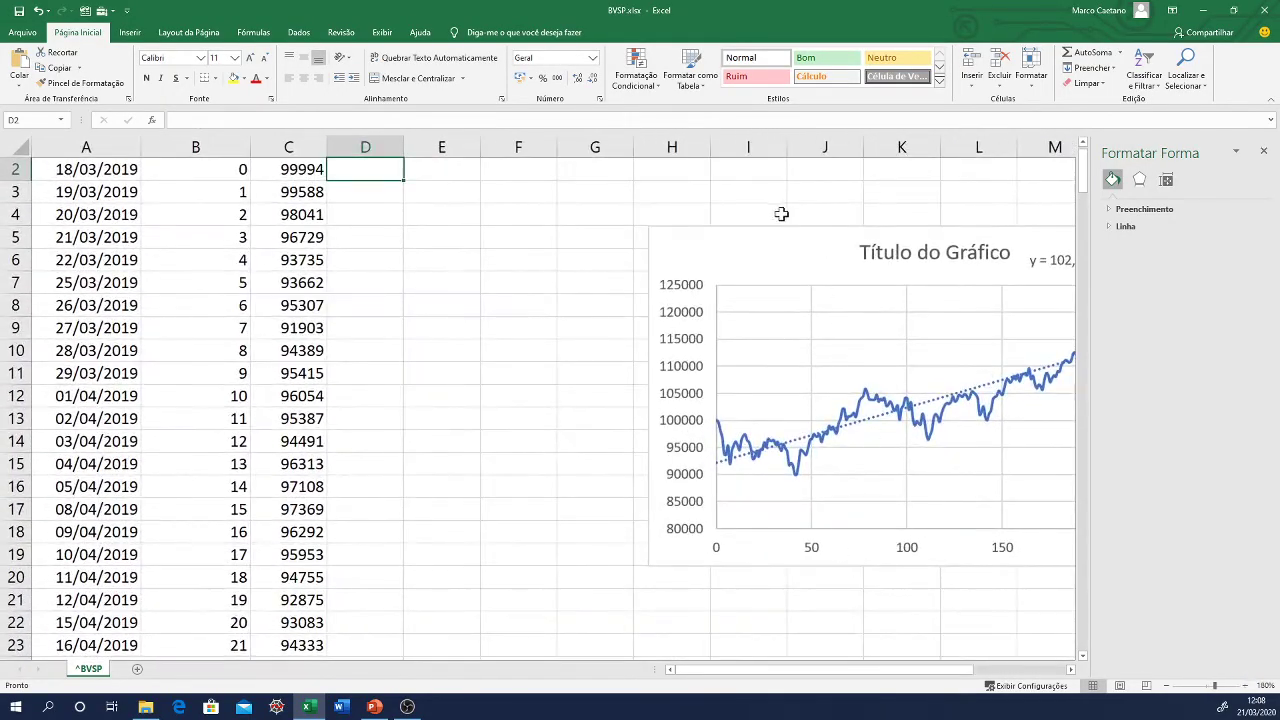
{"action": "left_click_drag", "start_coordinate": [789, 229], "coordinate": [652, 240]}
{"action": "scroll", "coordinate": [540, 225], "scroll_direction": "up", "scroll_amount": 1}
- Enter the line equation =102,18*B2+92184 in D2 and fill it down the reta column to row 250
{"action": "left_click", "coordinate": [380, 190]}
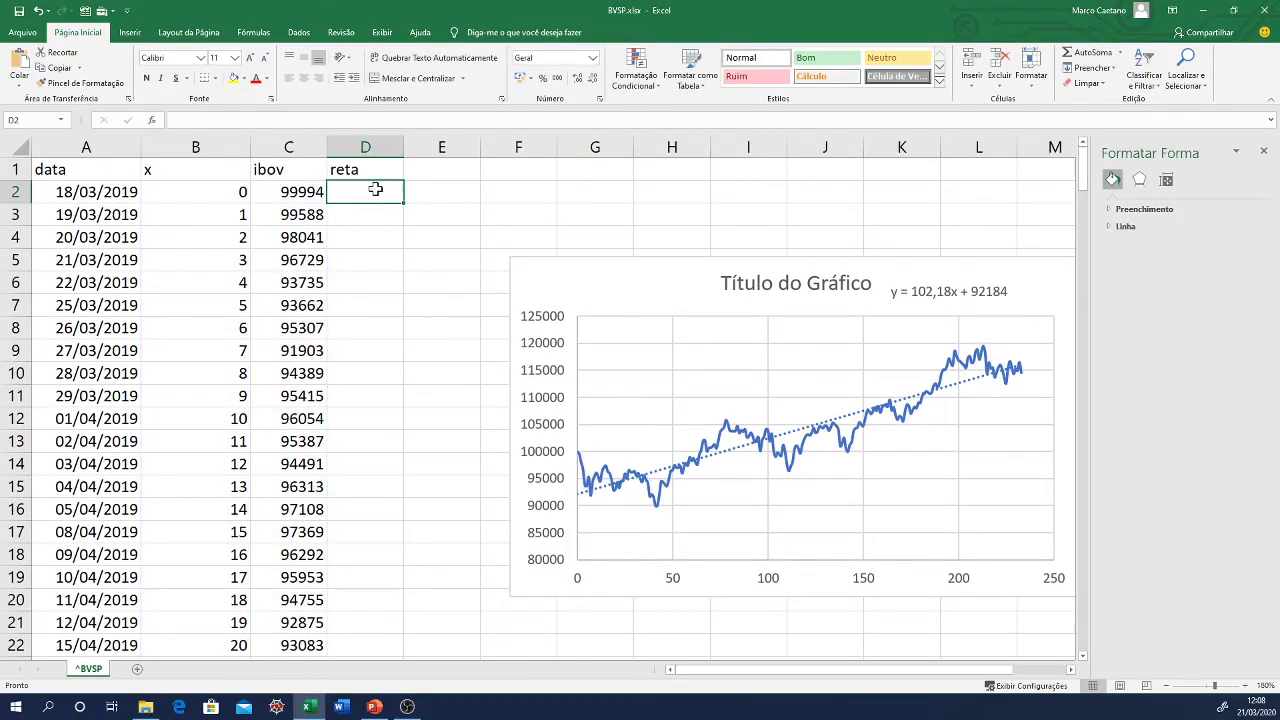
{"action": "type", "text": "="}
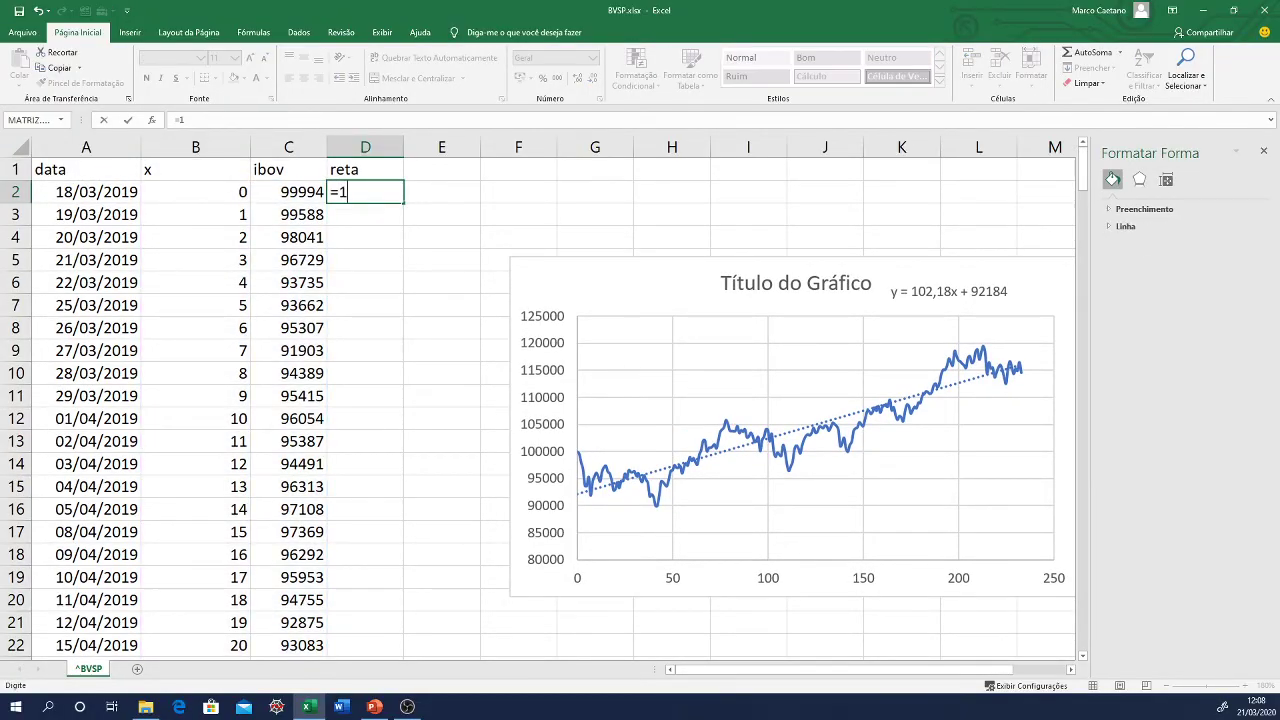
{"action": "type", "text": "102,18*"}
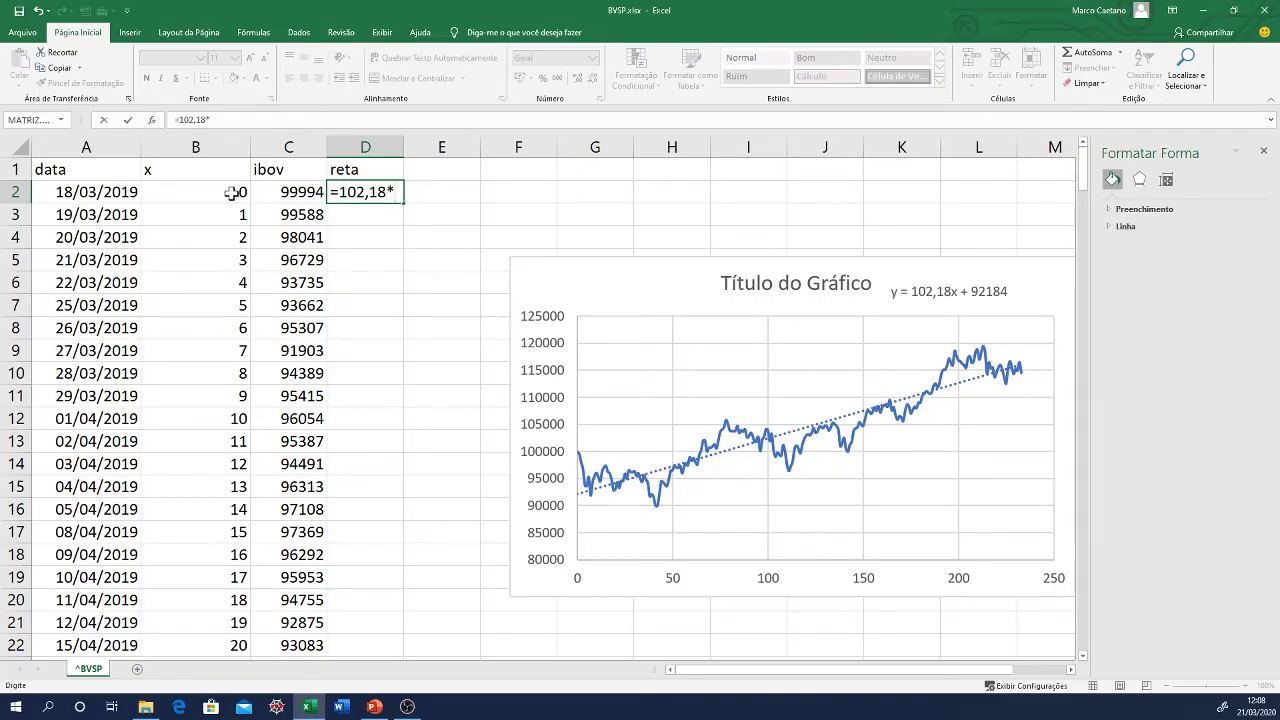
{"action": "left_click", "coordinate": [231, 193]}
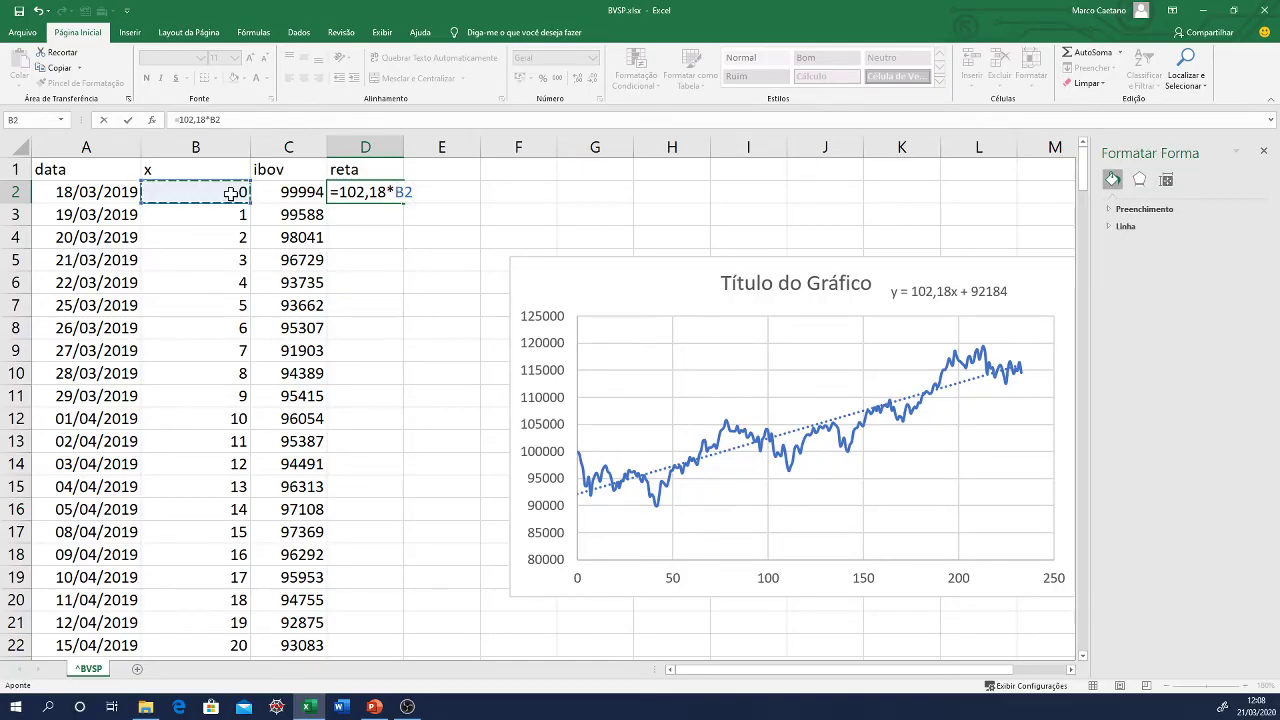
{"action": "type", "text": "+92"}
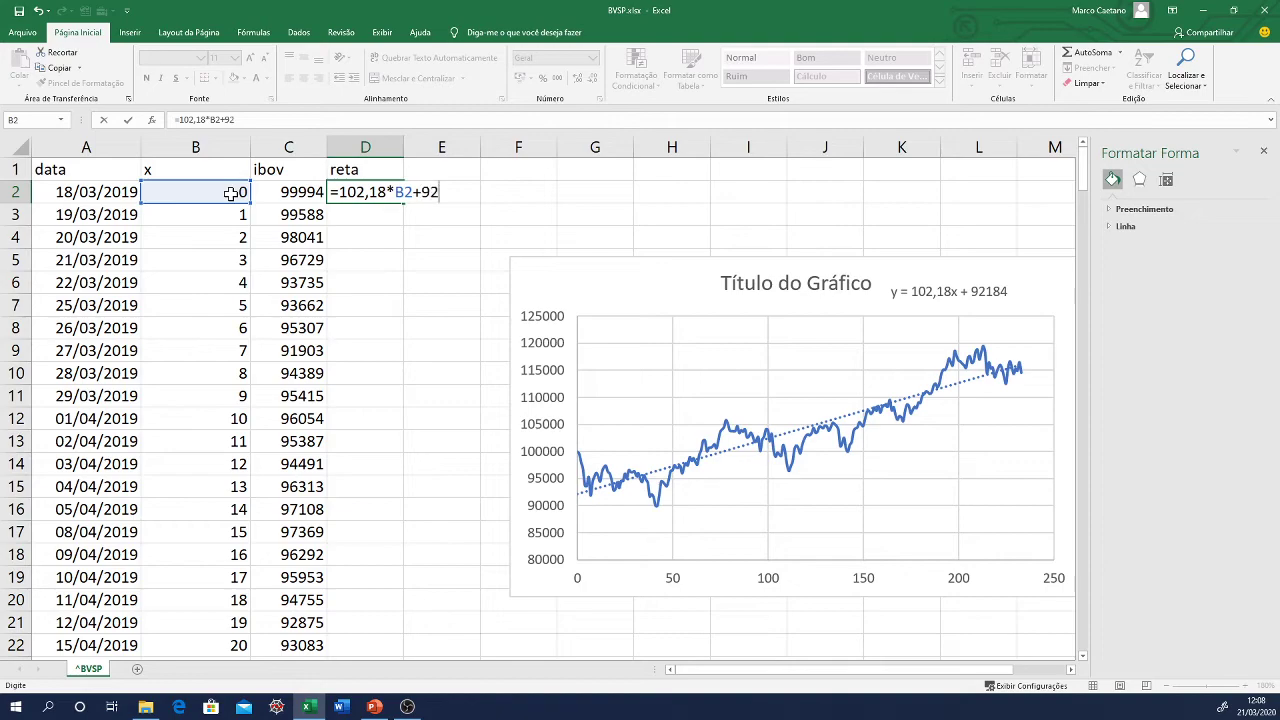
{"action": "type", "text": "184"}
{"action": "key", "text": "Return"}
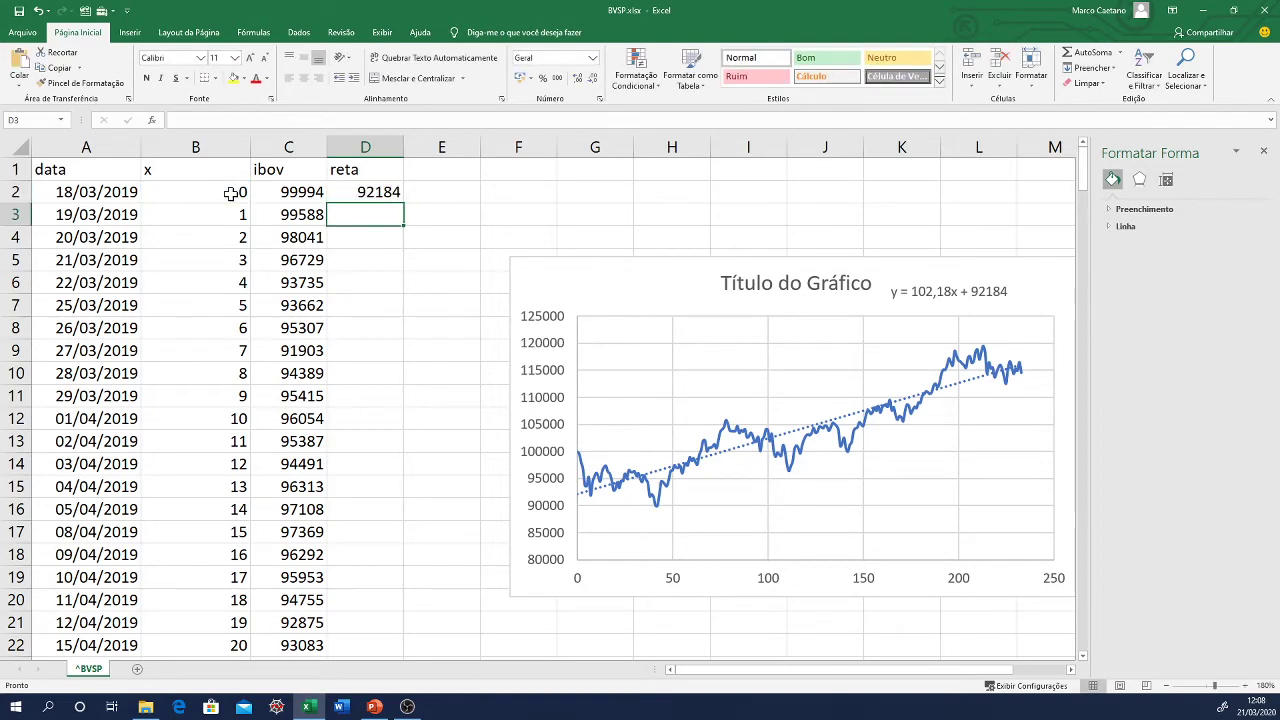
{"action": "left_click", "coordinate": [378, 192]}
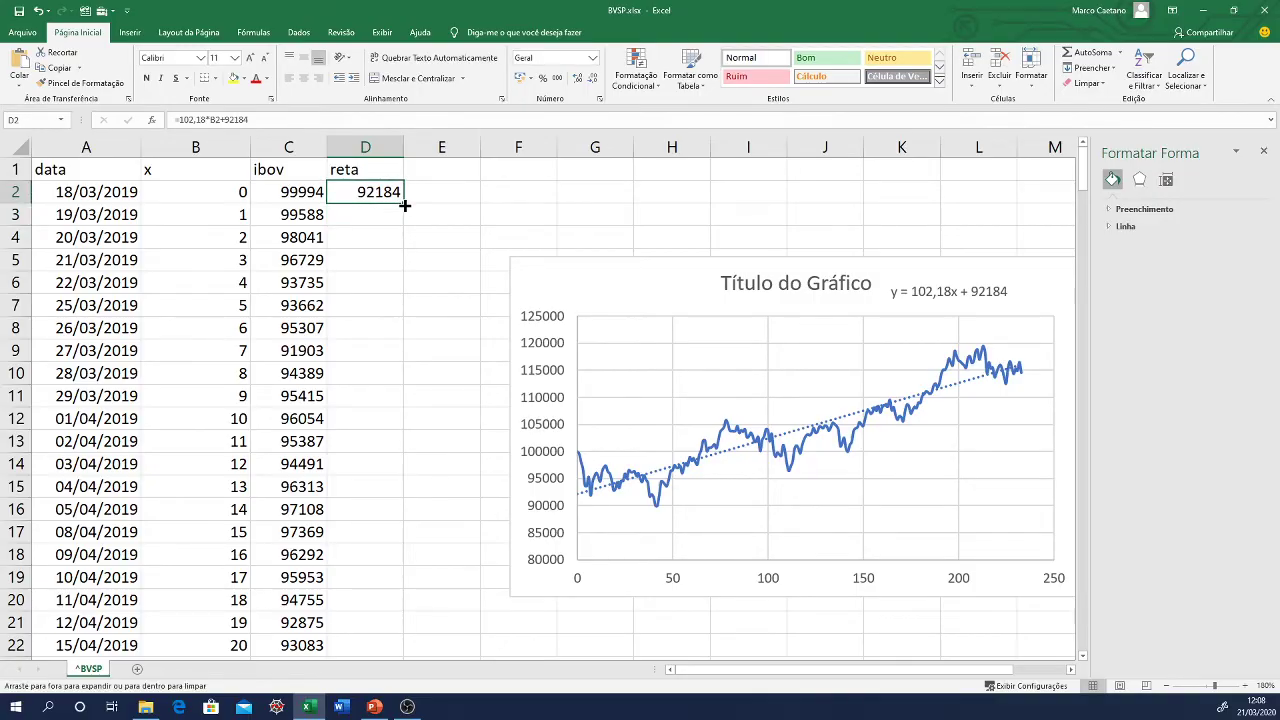
{"action": "double_click", "coordinate": [403, 203]}
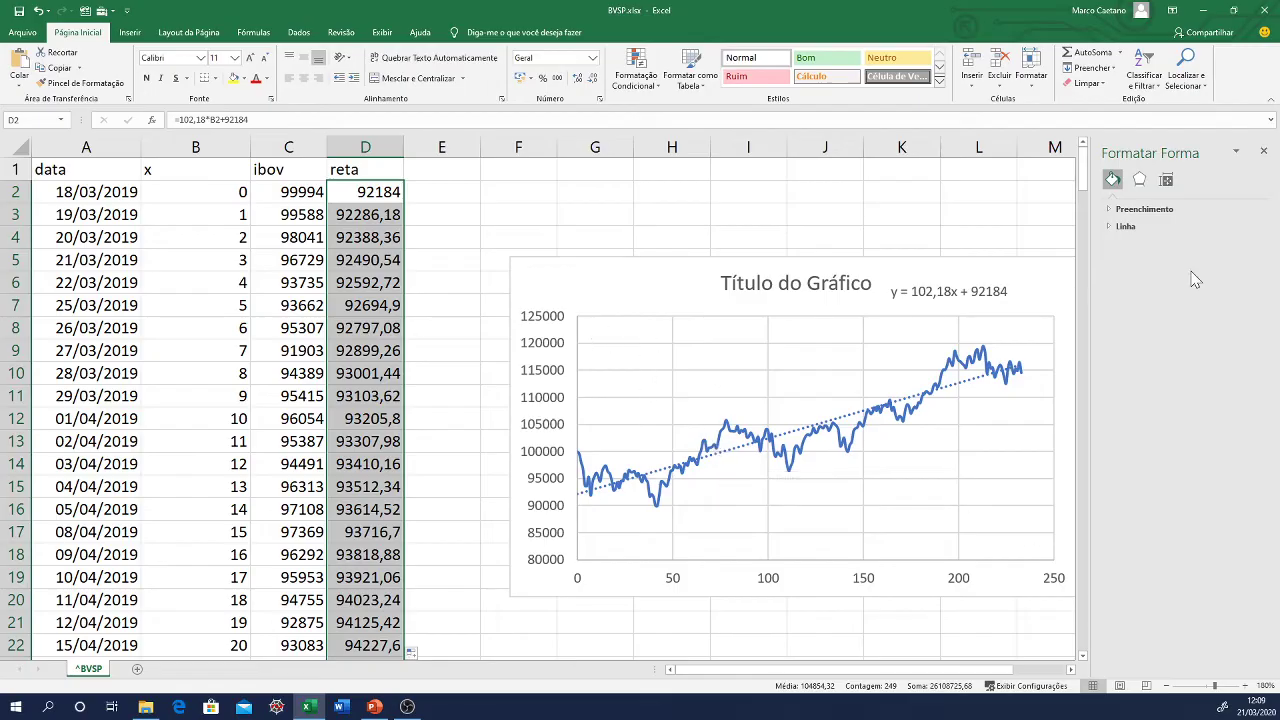
- Close the formatting pane, then delete the dotted trendline from the chart
{"action": "left_click", "coordinate": [1267, 150]}
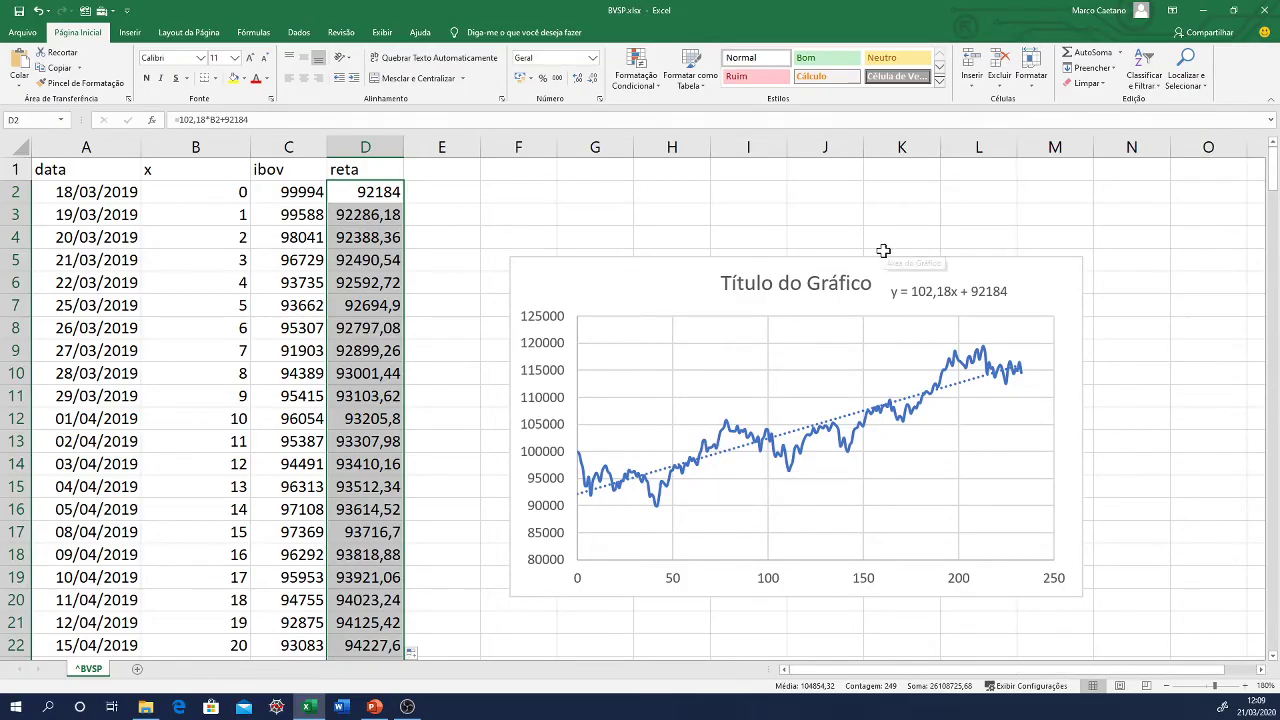
{"action": "left_click_drag", "start_coordinate": [884, 262], "coordinate": [889, 238]}
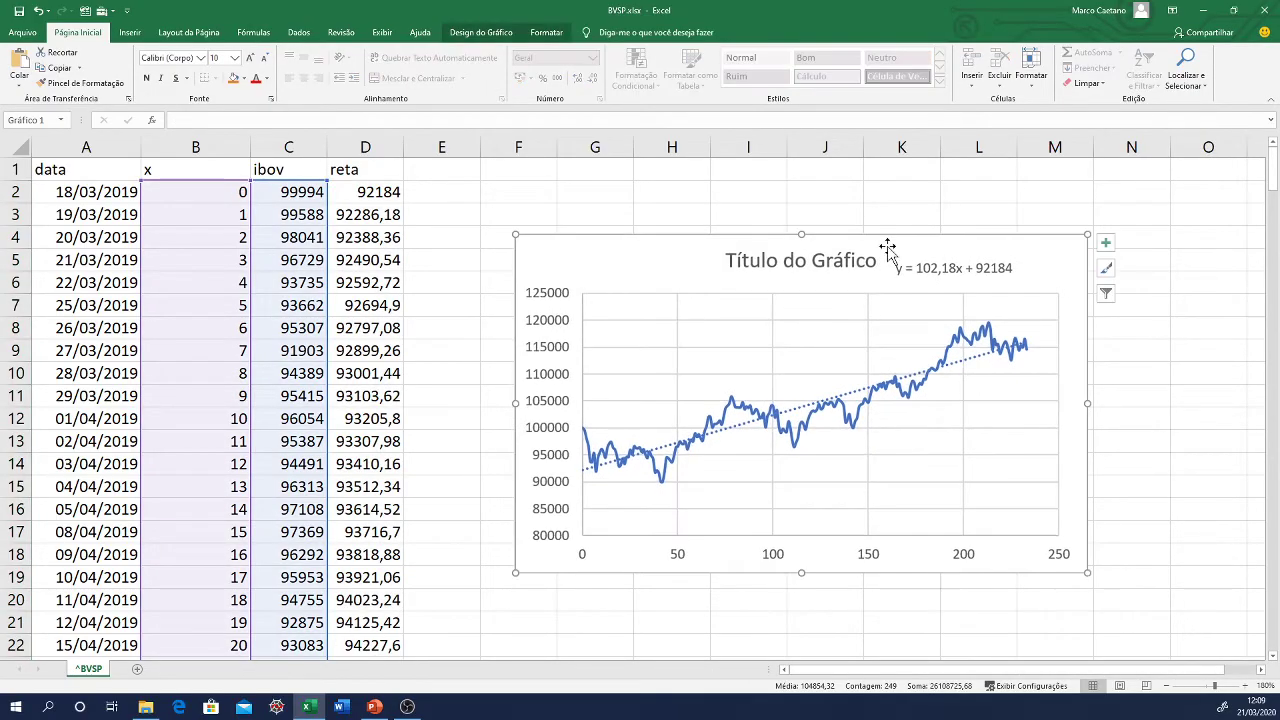
{"action": "left_click", "coordinate": [849, 397]}
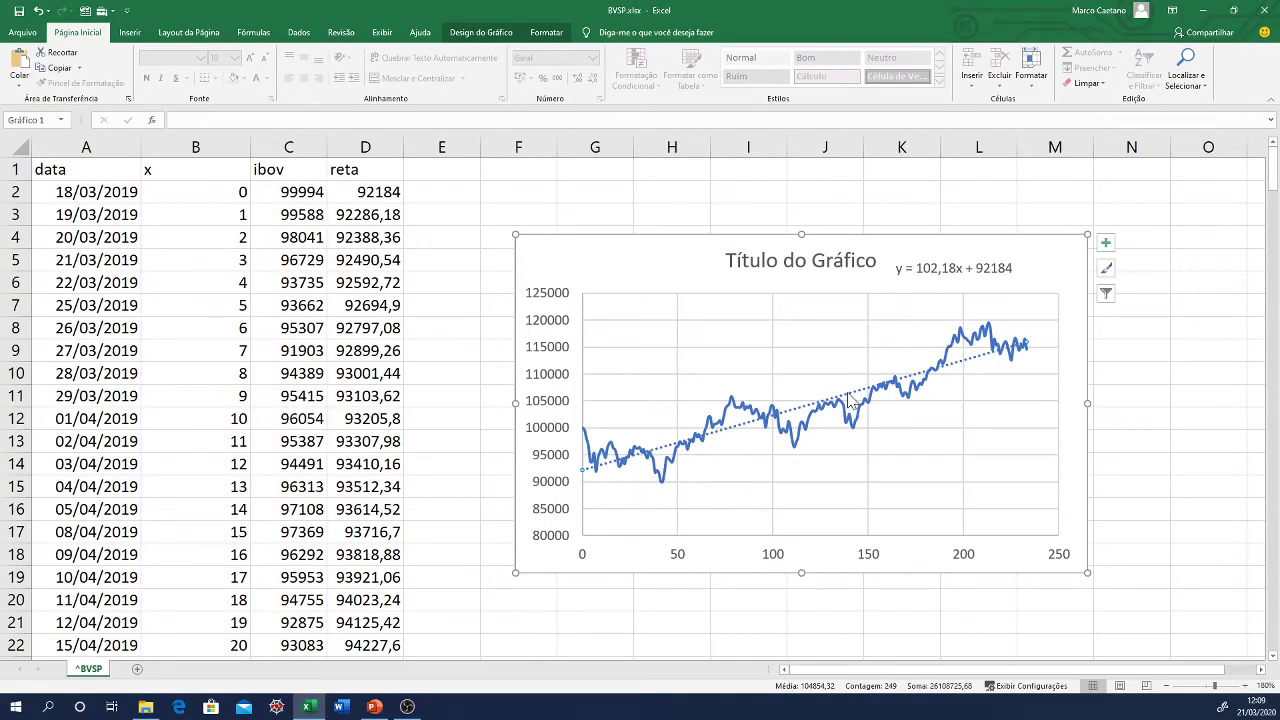
{"action": "key", "text": "Delete"}
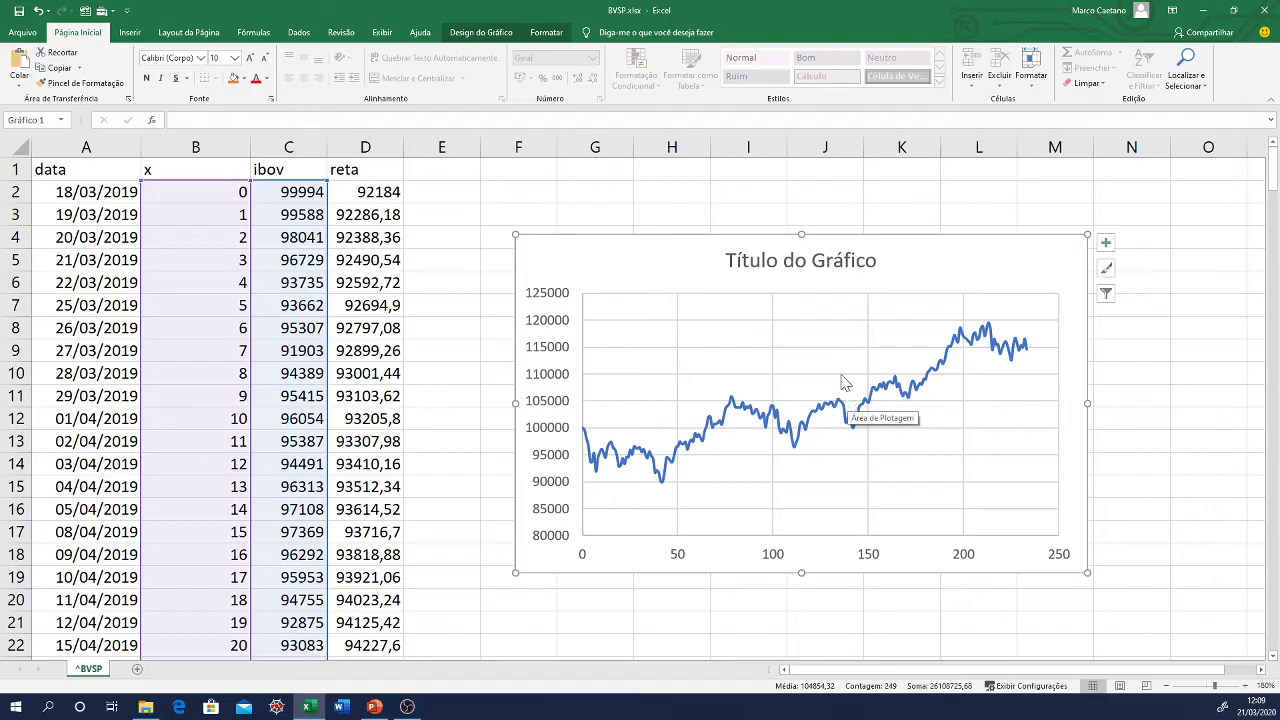
- Add a new data series to the chart with the x column B2:B250 as its X values
{"action": "left_click", "coordinate": [481, 33]}
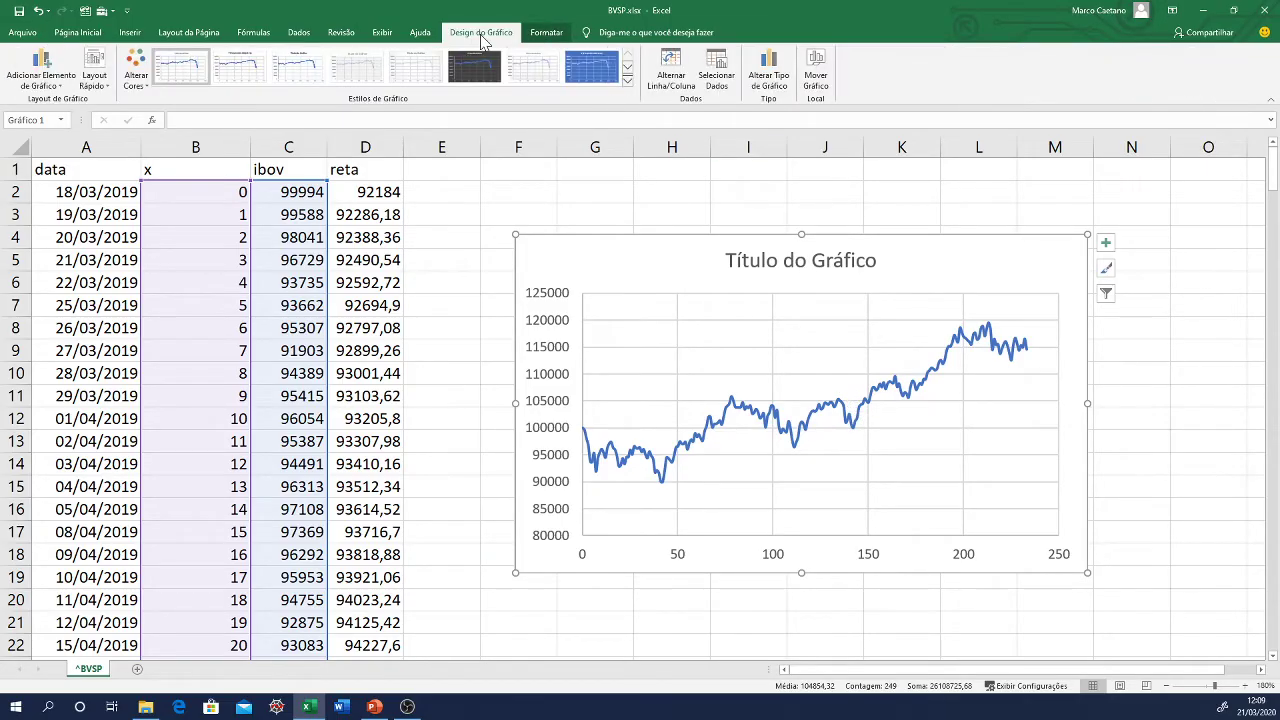
{"action": "left_click", "coordinate": [716, 76]}
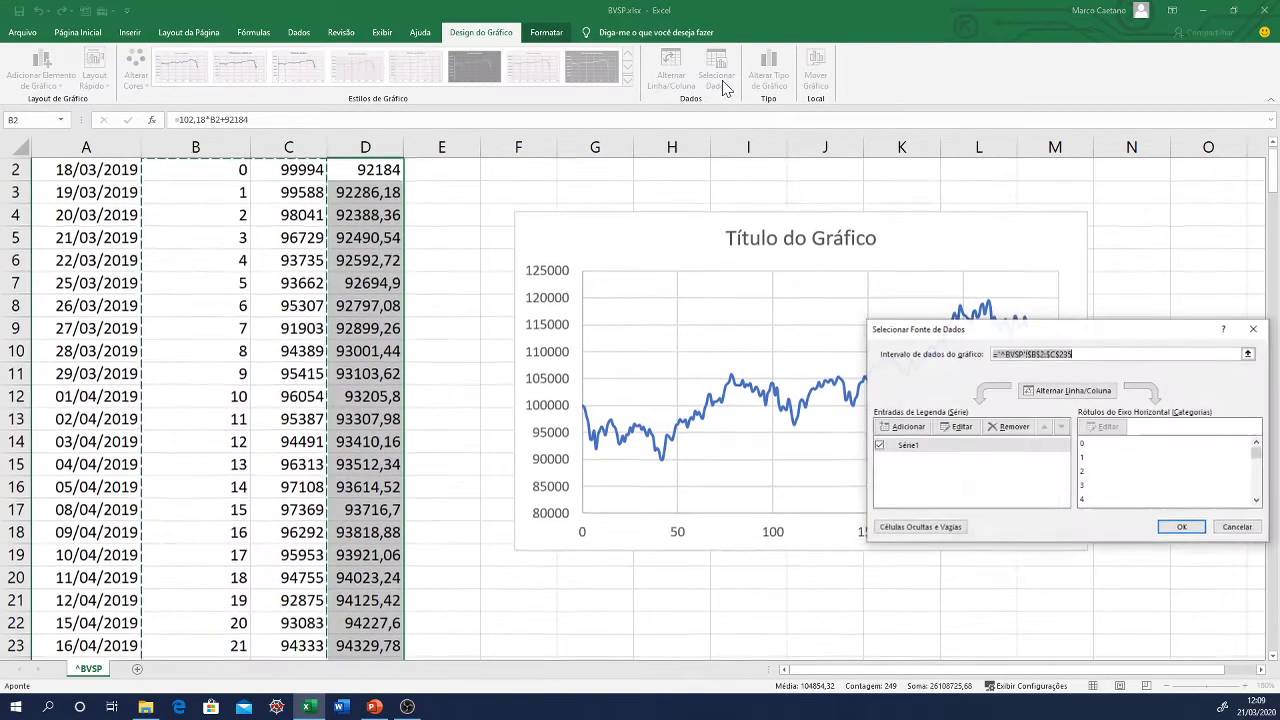
{"action": "left_click", "coordinate": [910, 428]}
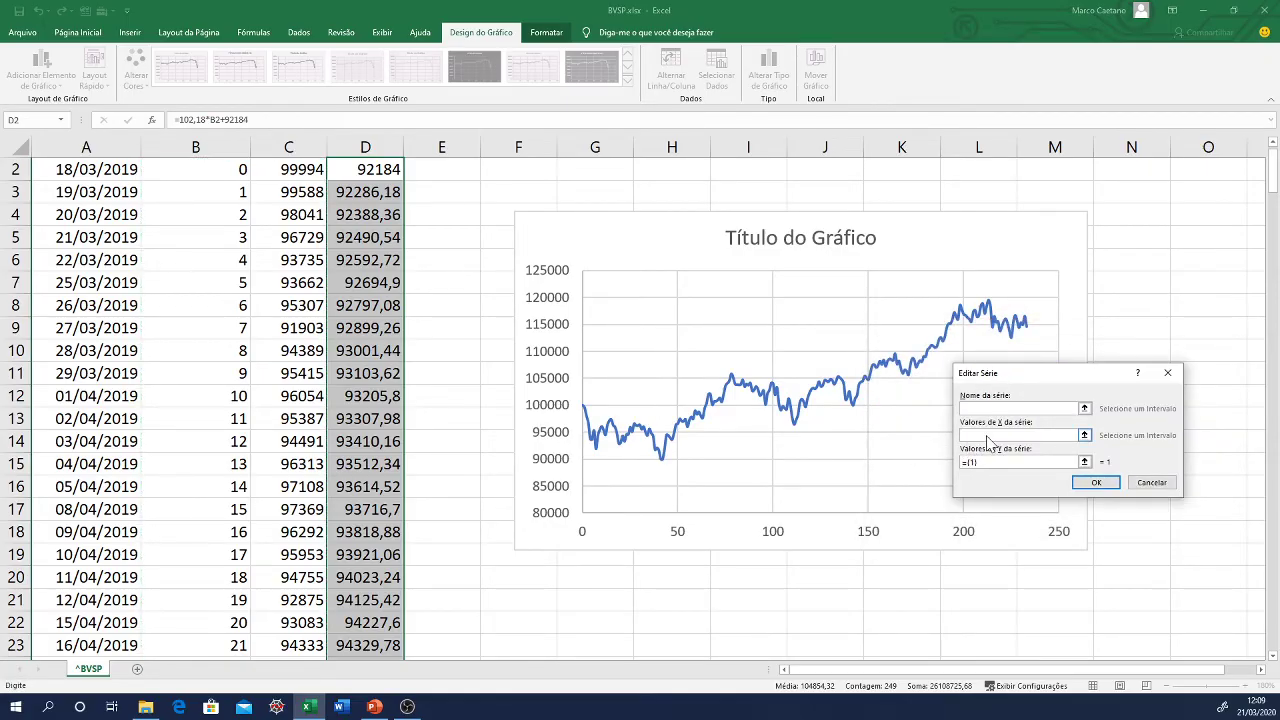
{"action": "left_click", "coordinate": [986, 436]}
{"action": "left_click", "coordinate": [226, 172]}
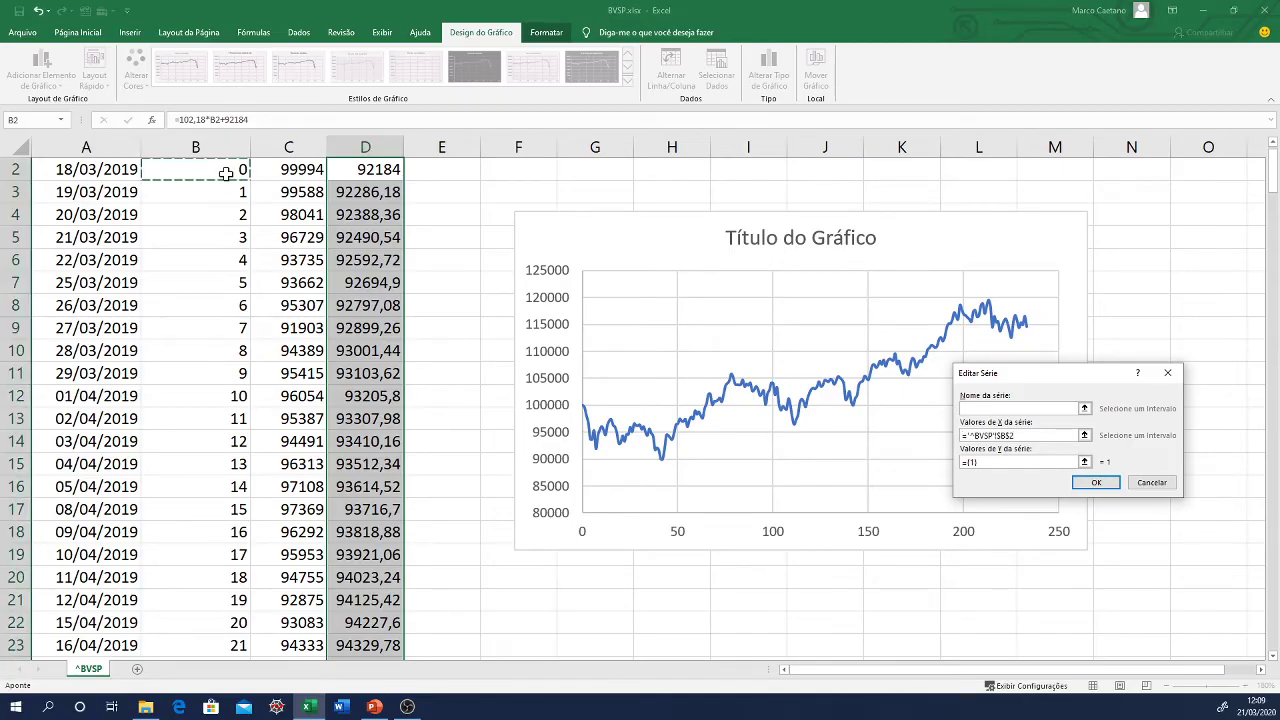
{"action": "key", "text": "ctrl+shift+Down"}
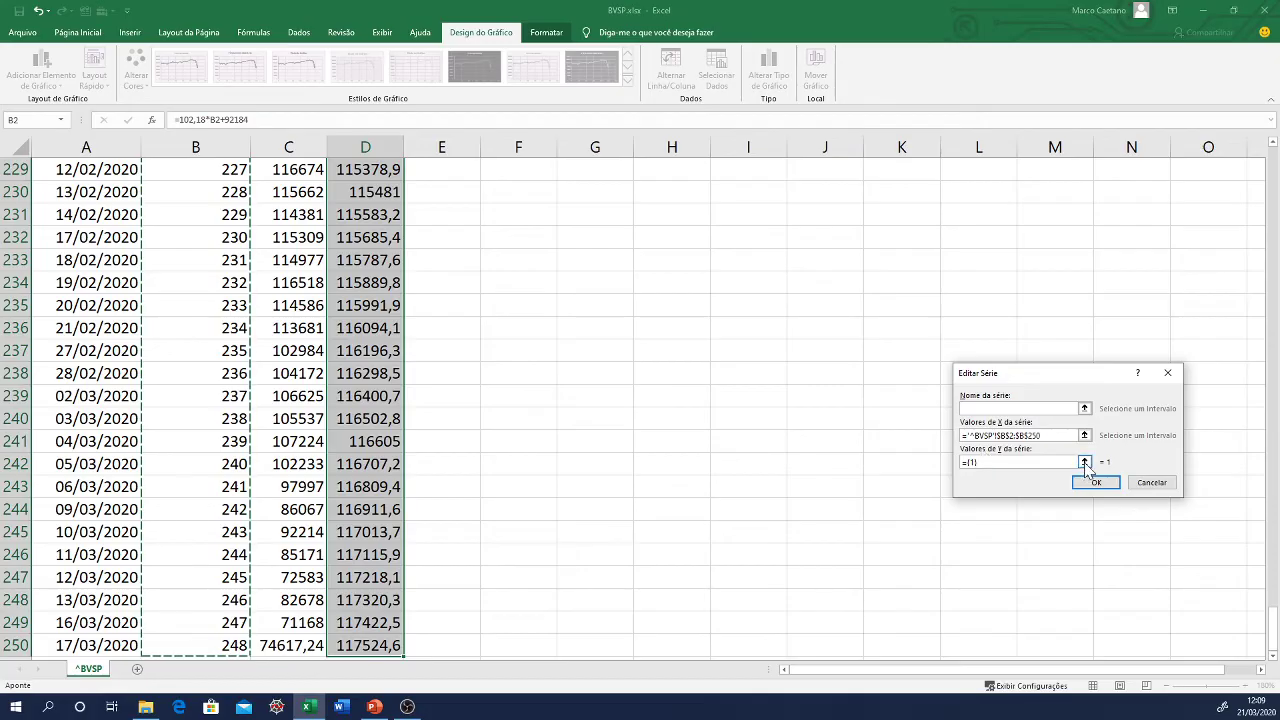
- Set the new series' Y values to the reta range D2:D235
{"action": "left_click", "coordinate": [1084, 463]}
{"action": "scroll", "coordinate": [623, 466], "scroll_direction": "up", "scroll_amount": 9}
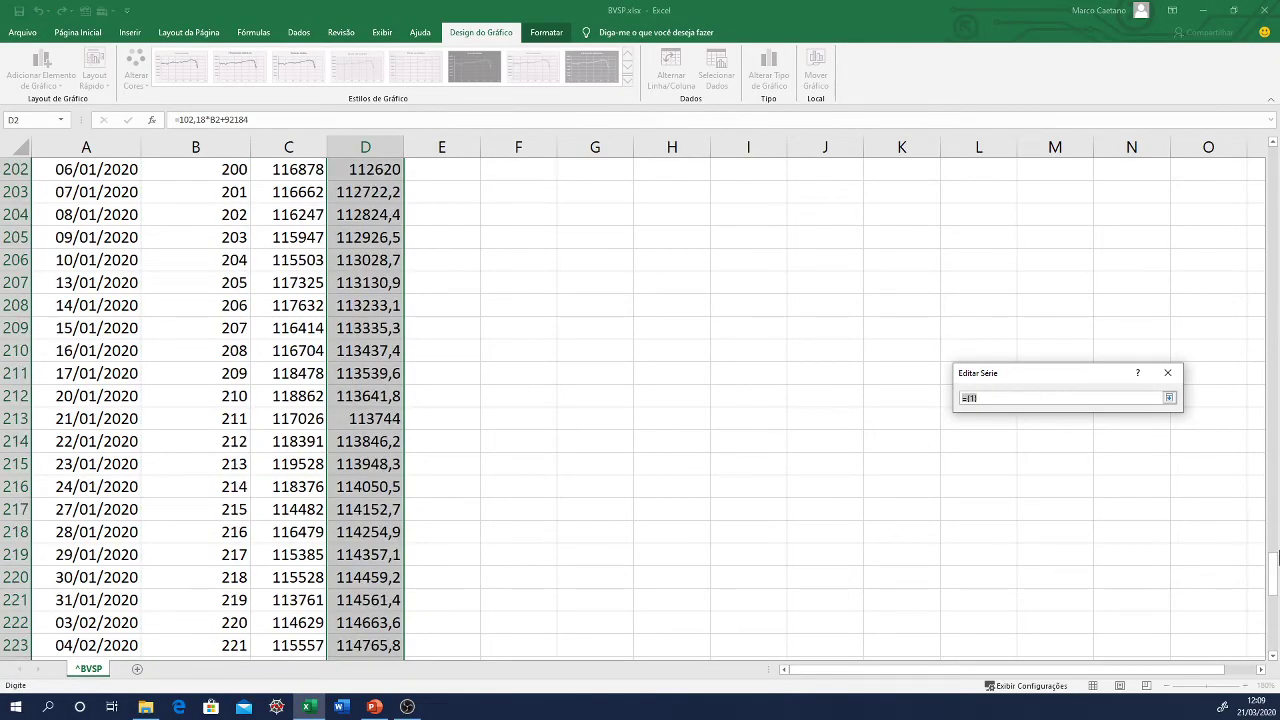
{"action": "left_click_drag", "start_coordinate": [1275, 581], "coordinate": [1270, 158]}
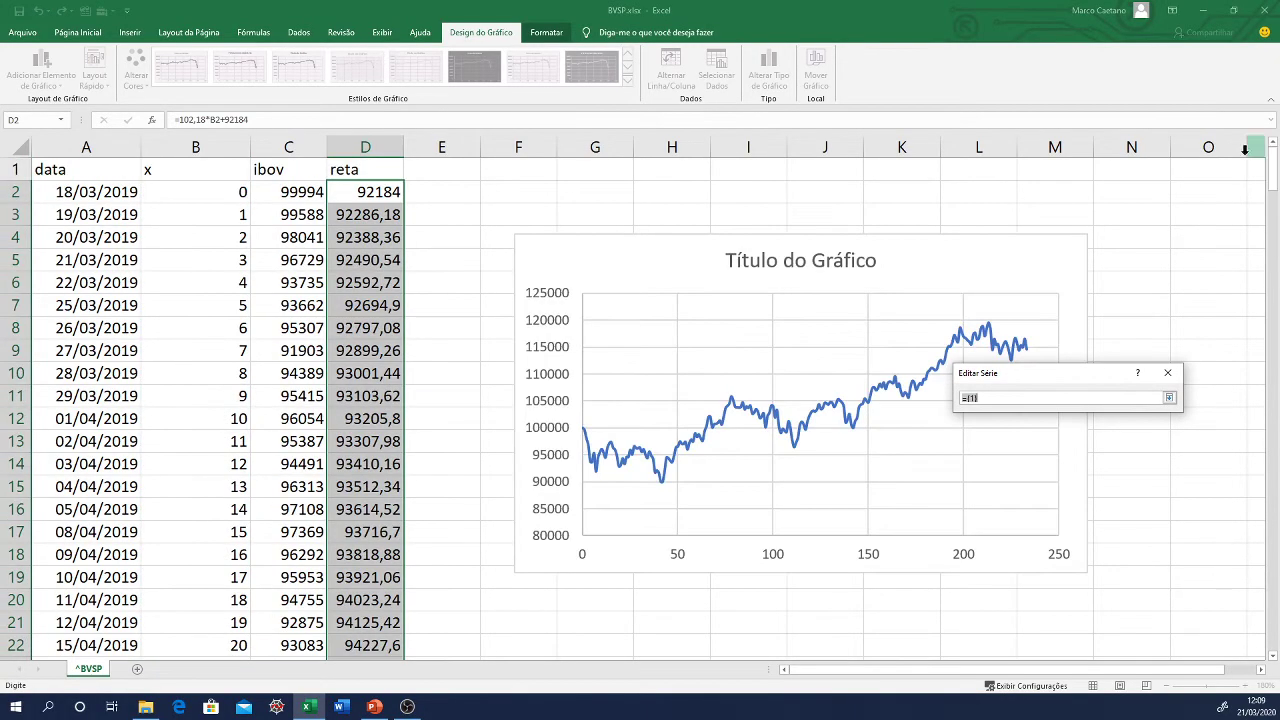
{"action": "left_click", "coordinate": [370, 190]}
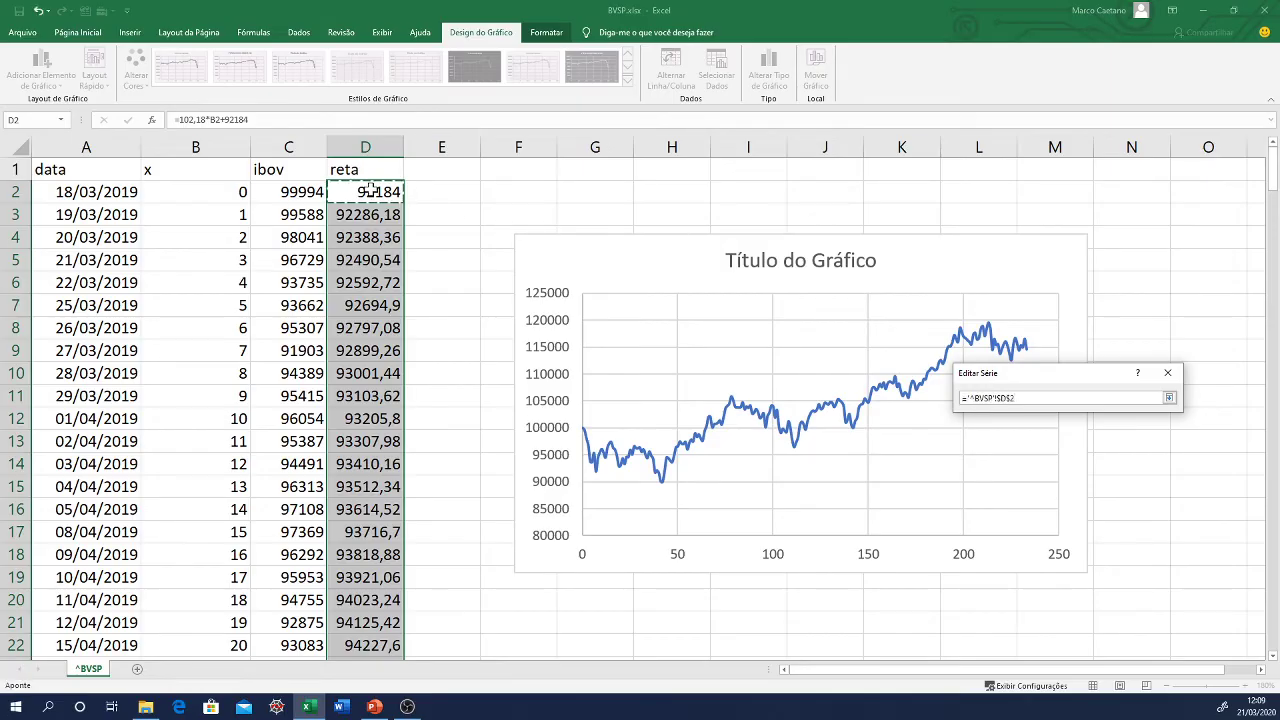
{"action": "key", "text": "ctrl+shift+Down"}
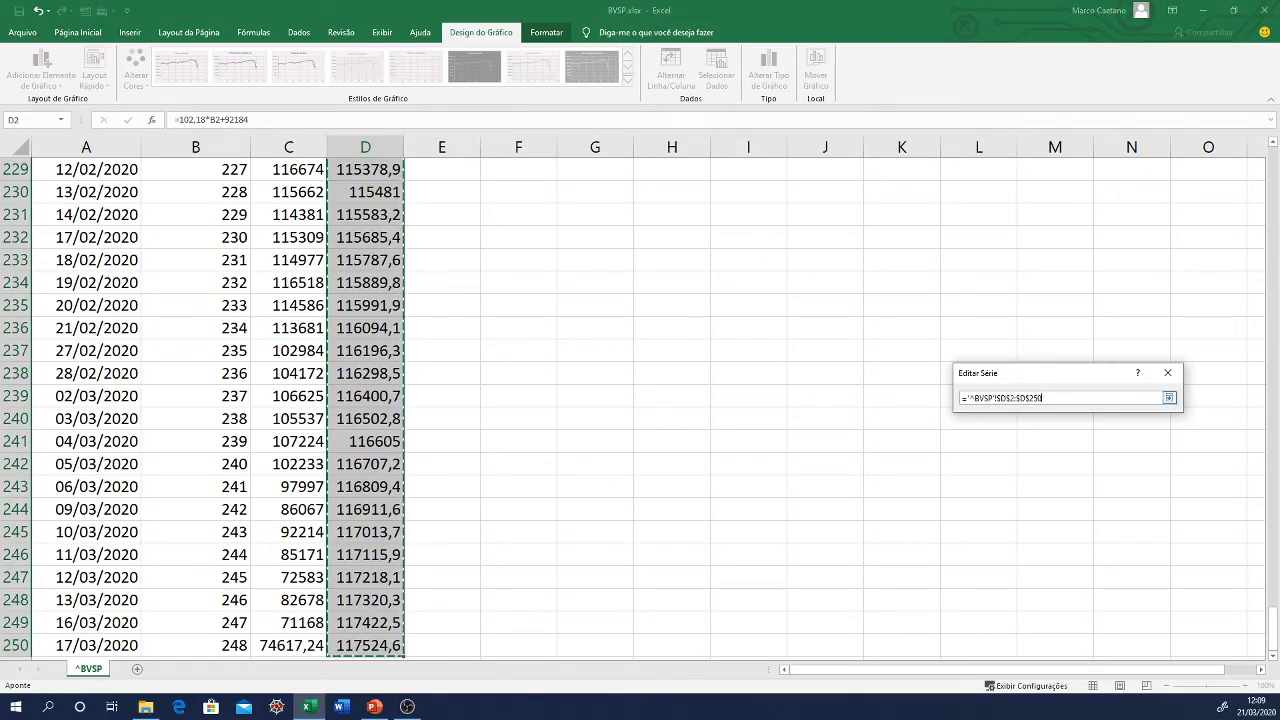
{"action": "key", "text": "BackSpace"}
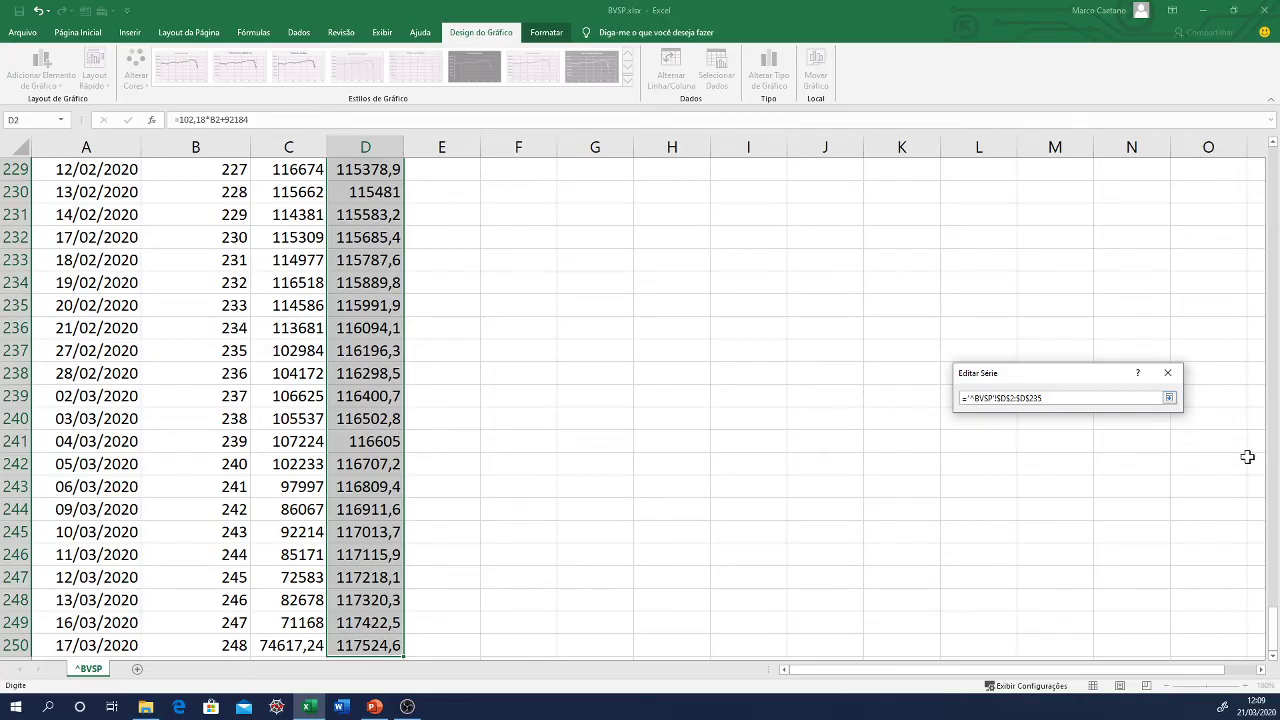
{"action": "left_click", "coordinate": [1169, 398]}
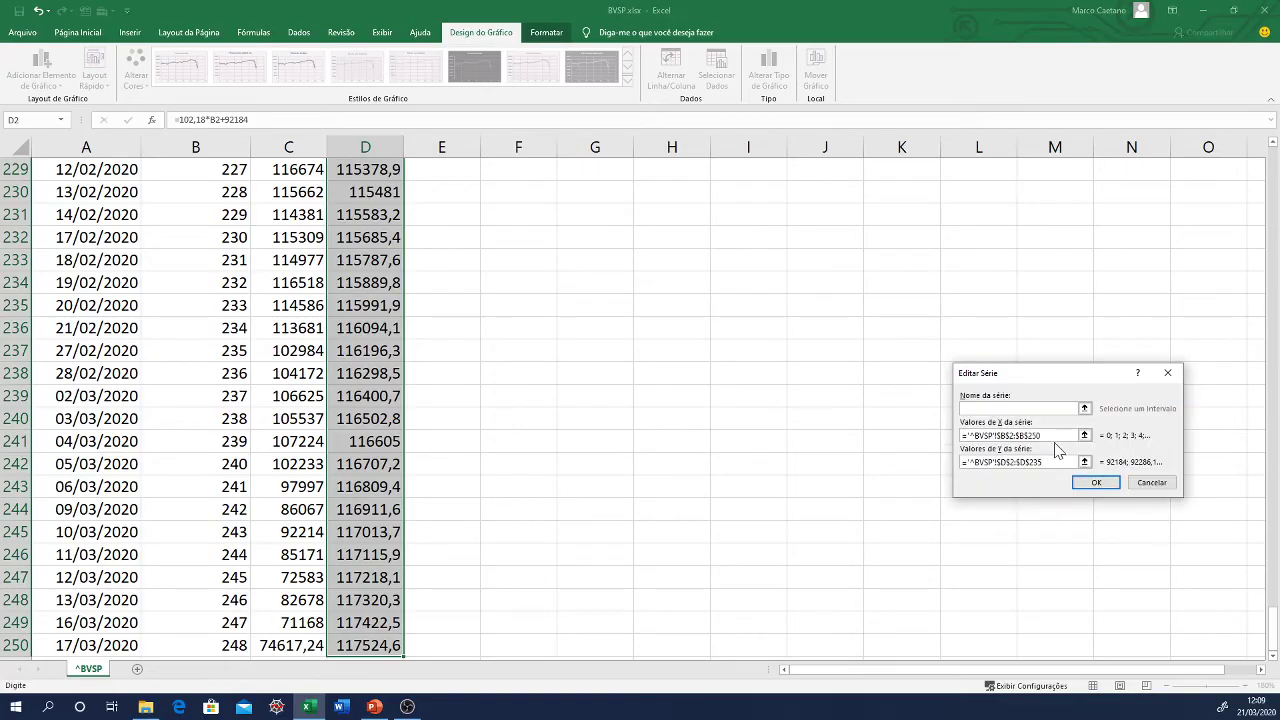
- Limit the new series' X values to B2:B235 and apply the chart's data source changes
{"action": "left_click", "coordinate": [1072, 436]}
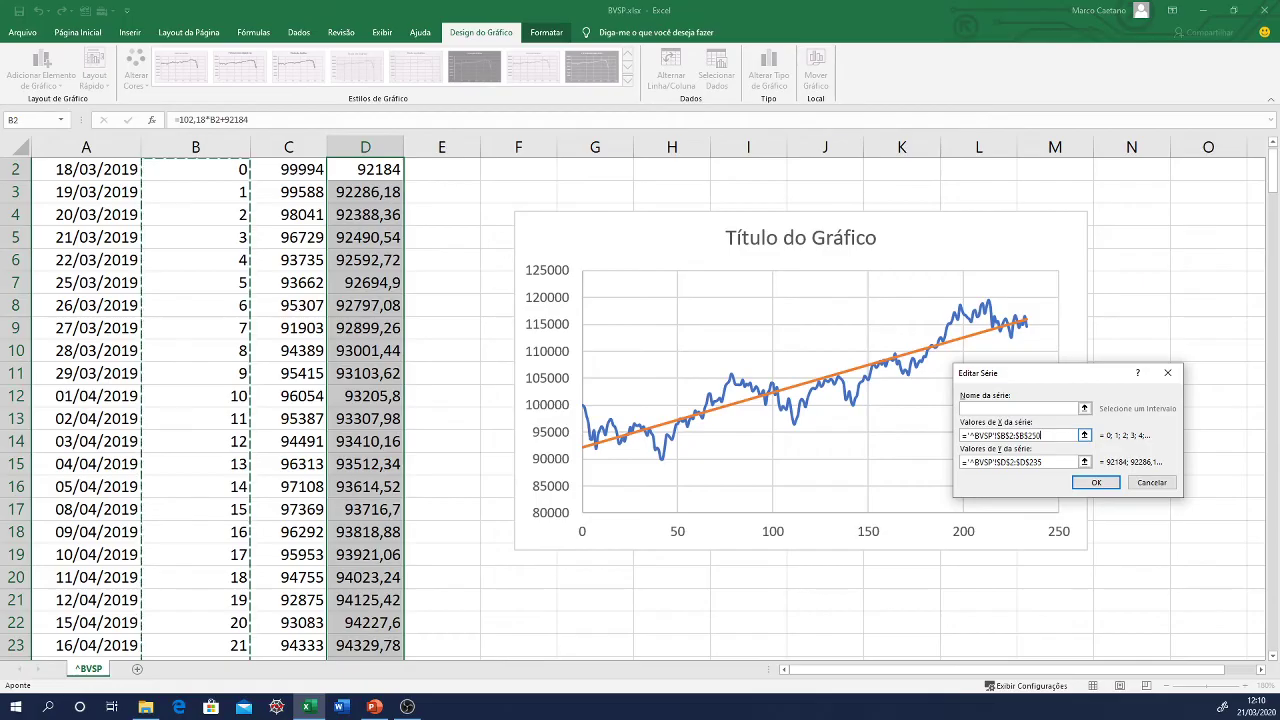
{"action": "key", "text": "BackSpace"}
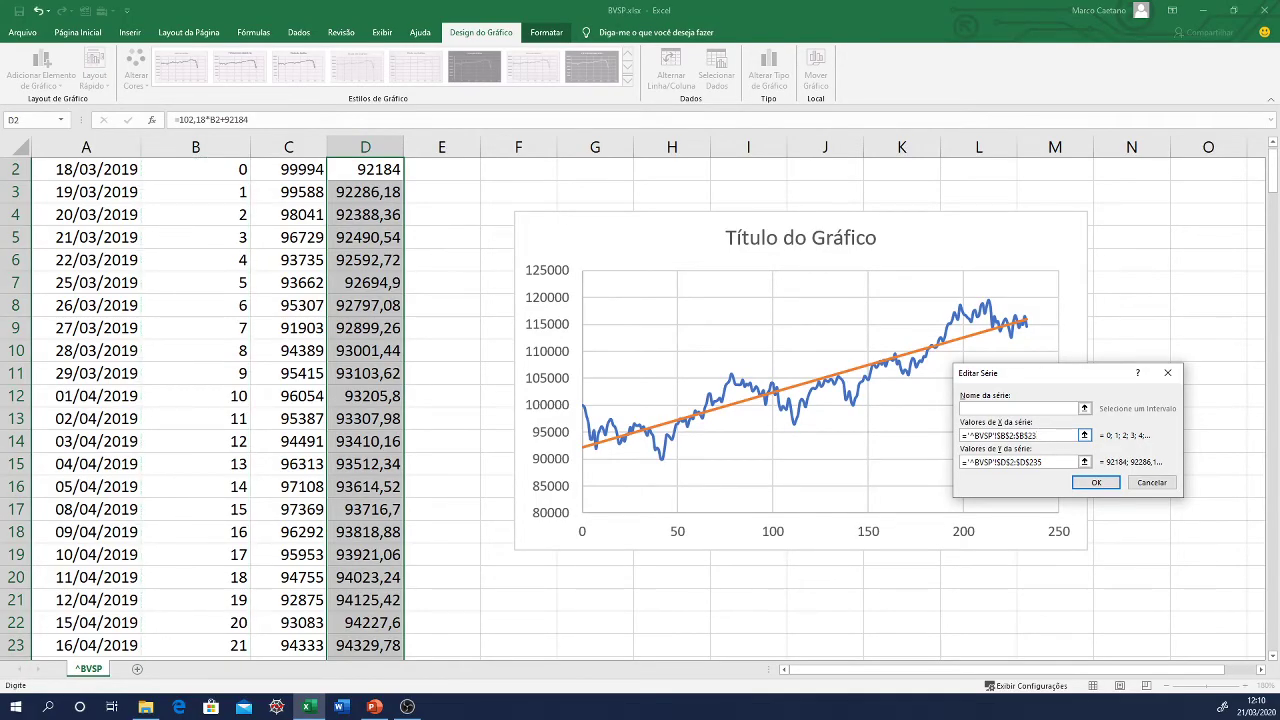
{"action": "left_click", "coordinate": [1096, 483]}
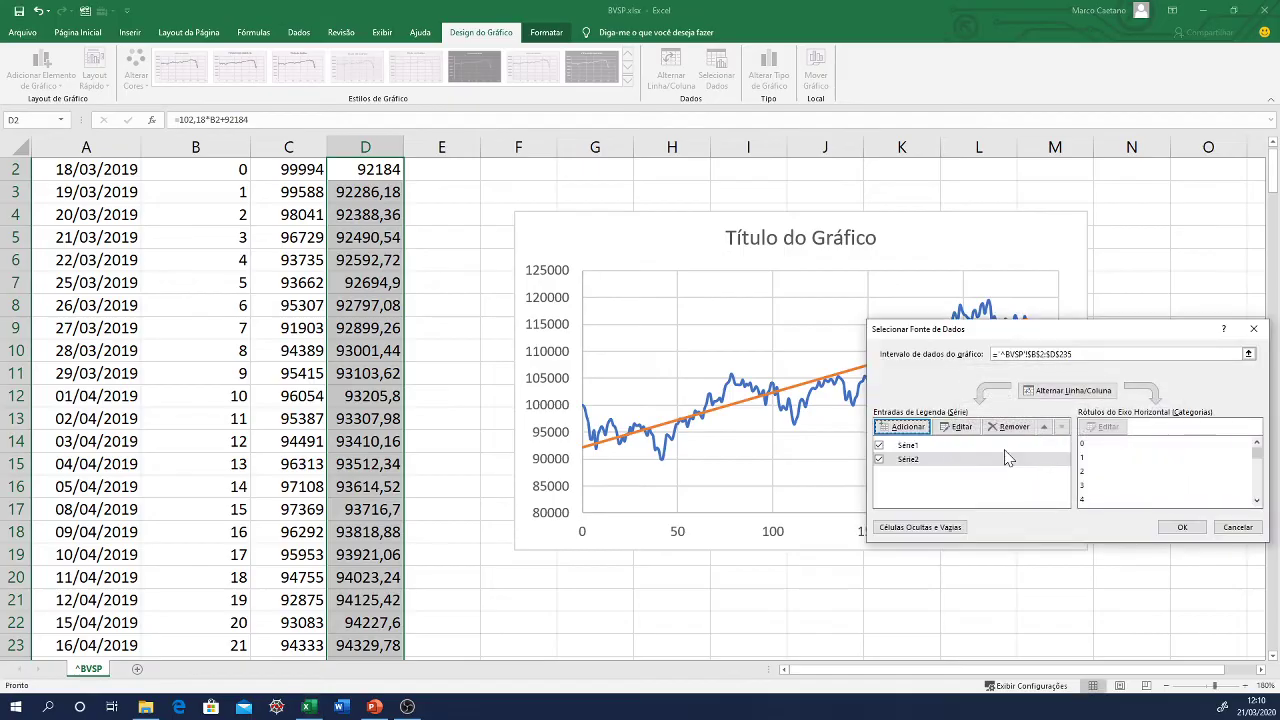
{"action": "left_click", "coordinate": [1192, 532]}
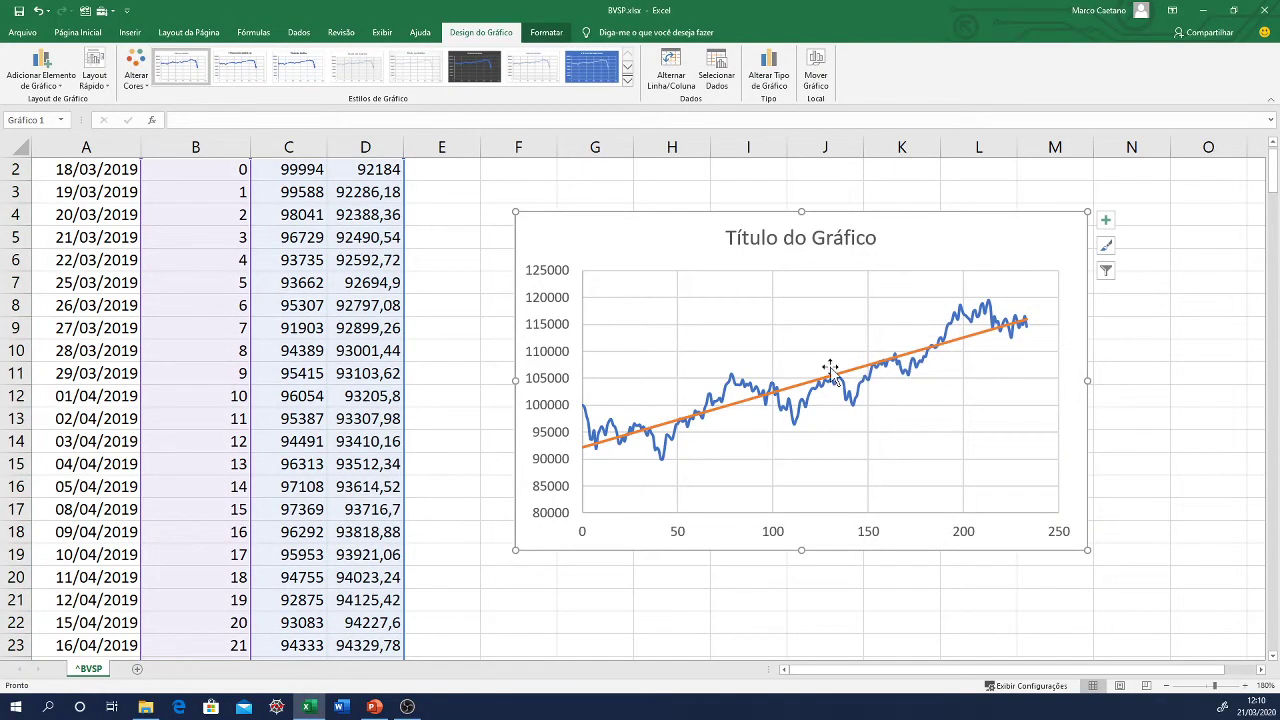
- Shift the chart to the right, clear of column F, and enter the header delta in E1
{"action": "scroll", "coordinate": [584, 363], "scroll_direction": "up", "scroll_amount": 1}
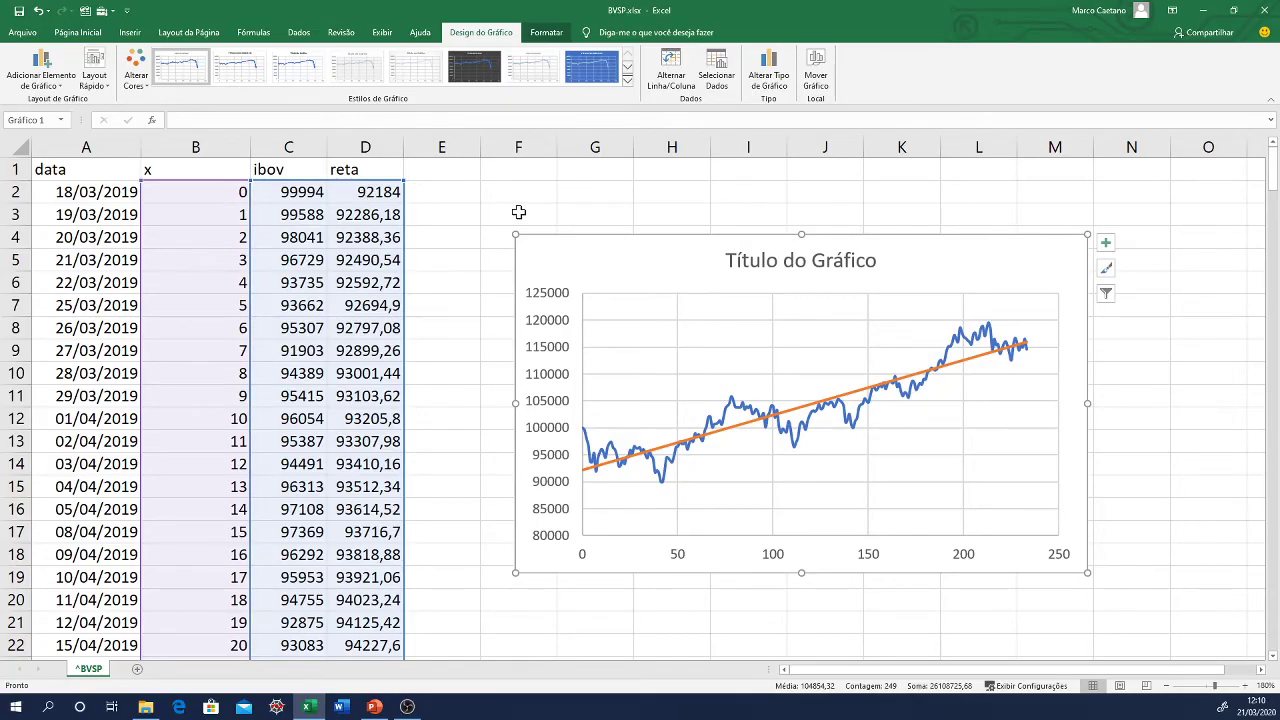
{"action": "left_click_drag", "start_coordinate": [555, 239], "coordinate": [613, 232]}
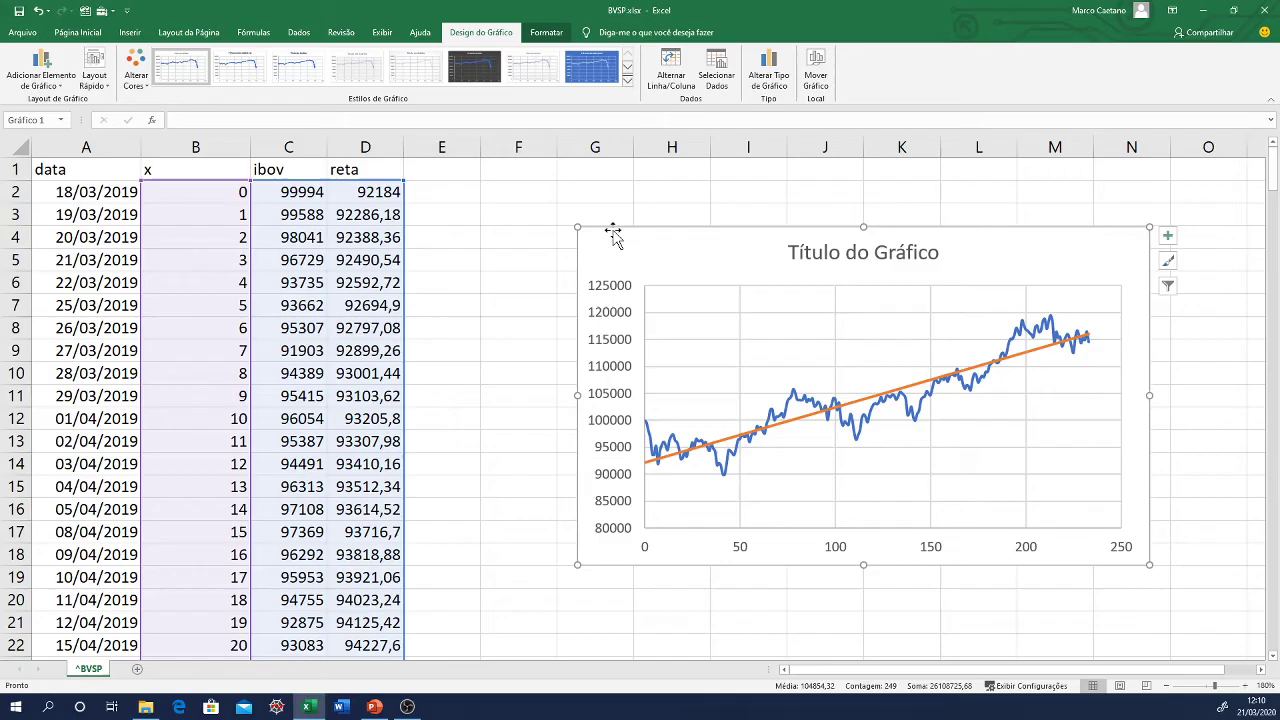
{"action": "left_click", "coordinate": [440, 169]}
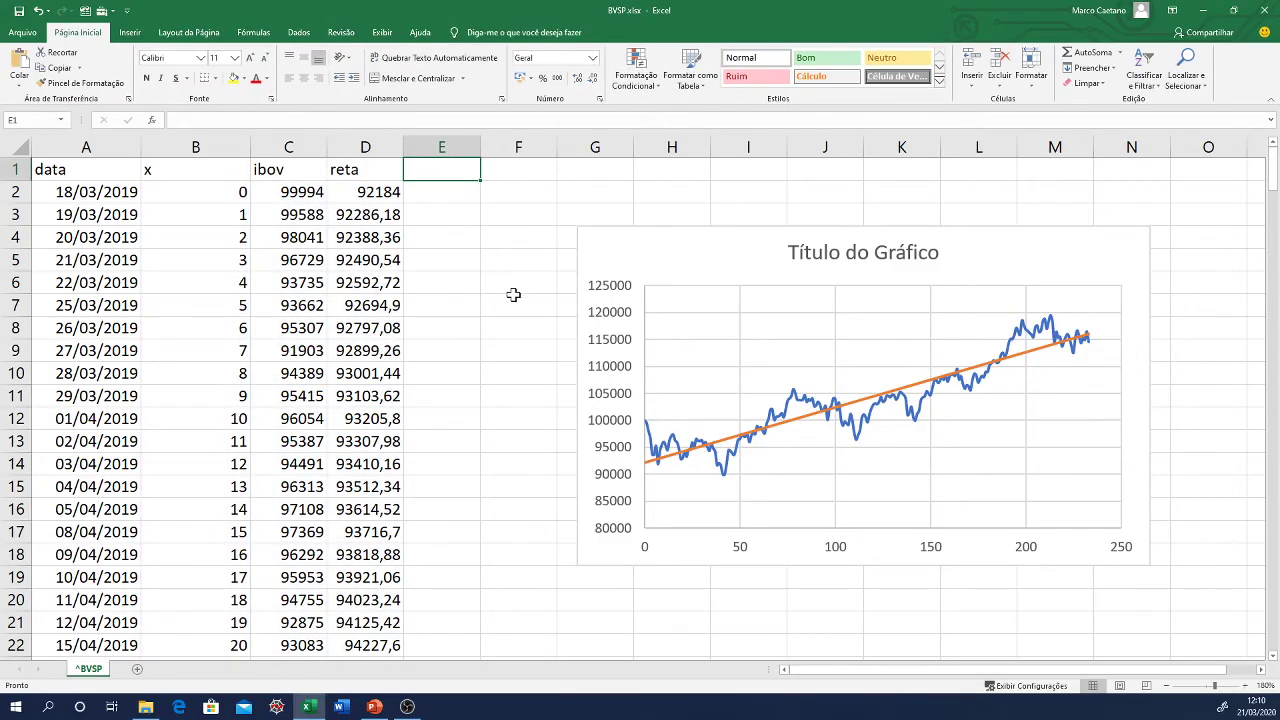
{"action": "type", "text": "delta"}
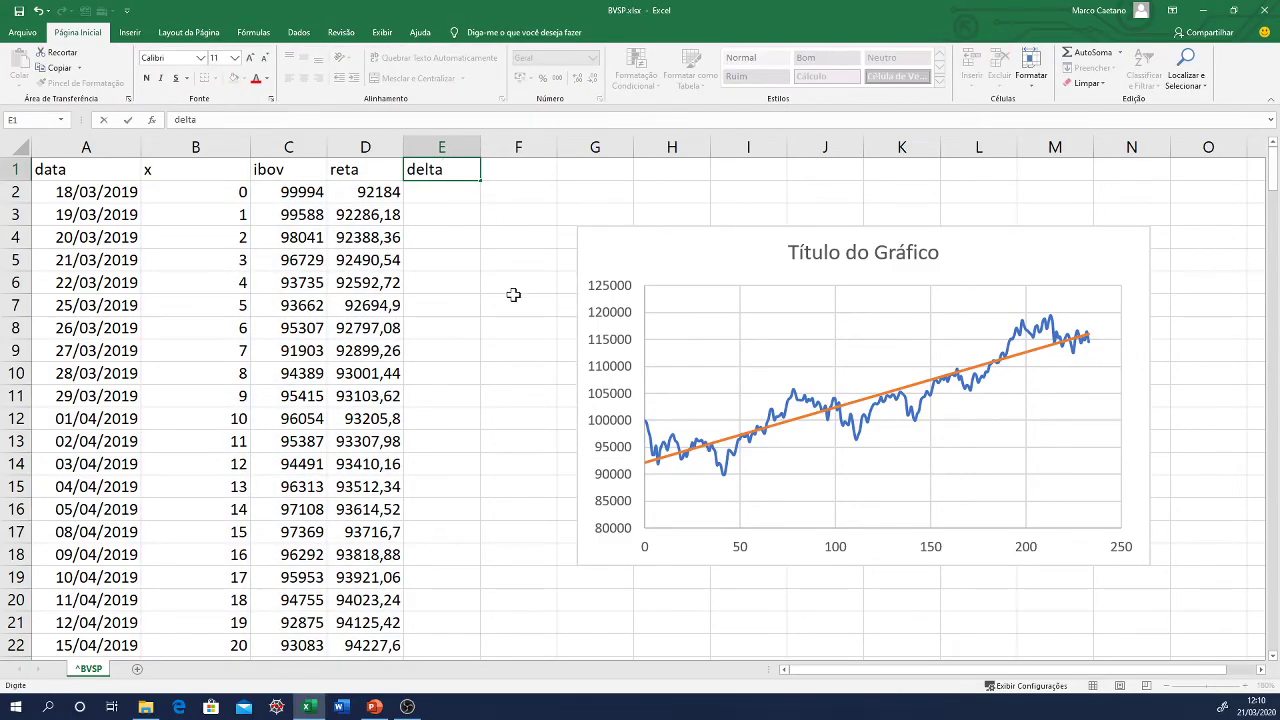
{"action": "key", "text": "Return"}
- Enter =ABS(C2-D2) in E2 and fill it down the delta column to row 250
{"action": "type", "text": "="}
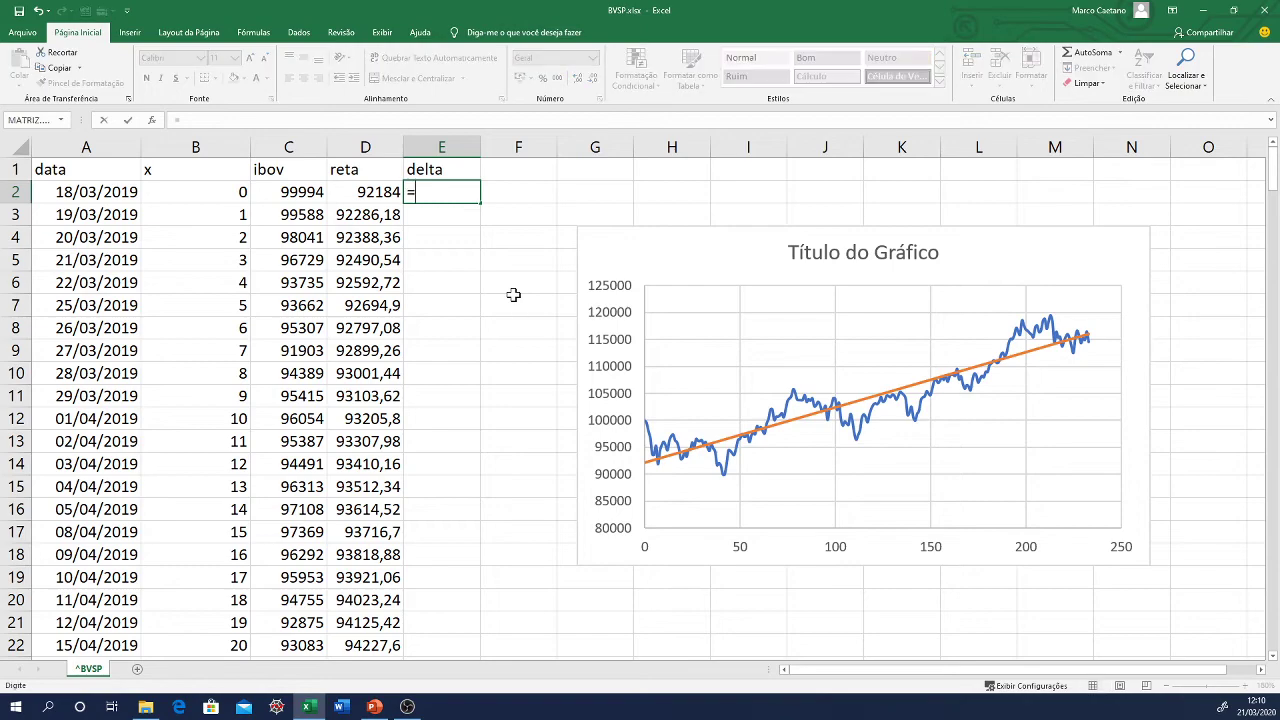
{"action": "type", "text": "abs("}
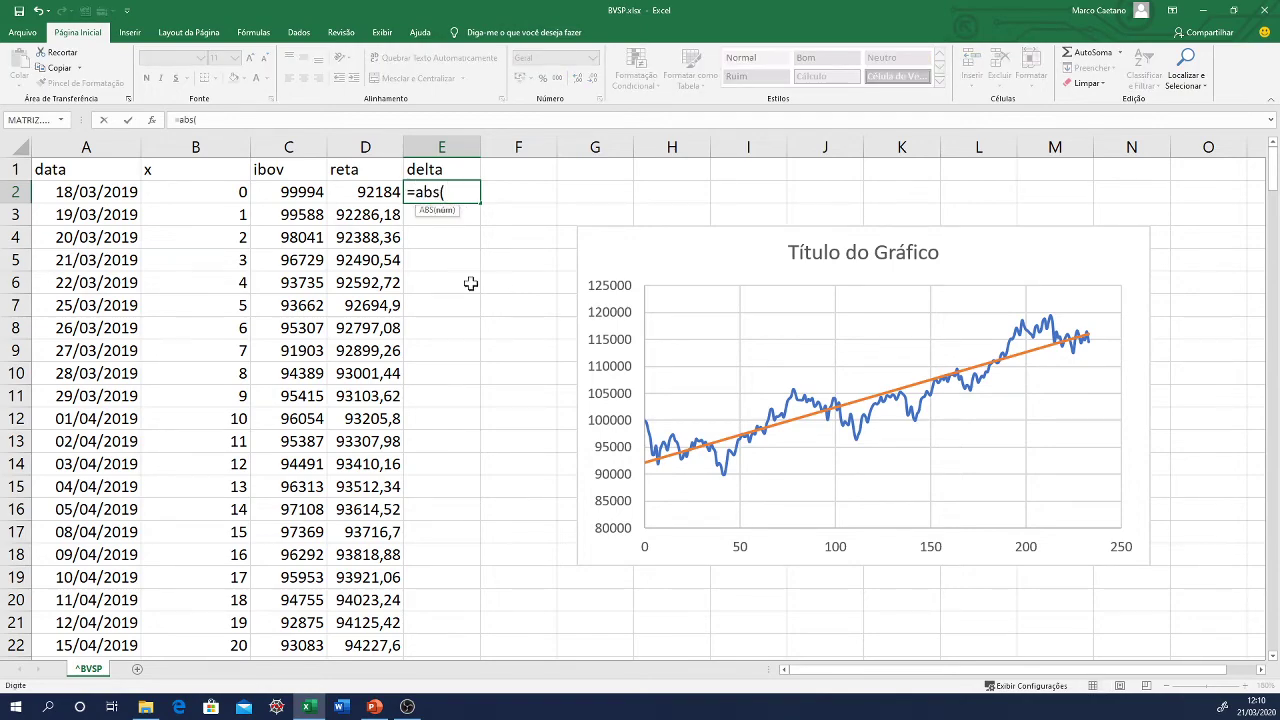
{"action": "left_click", "coordinate": [308, 194]}
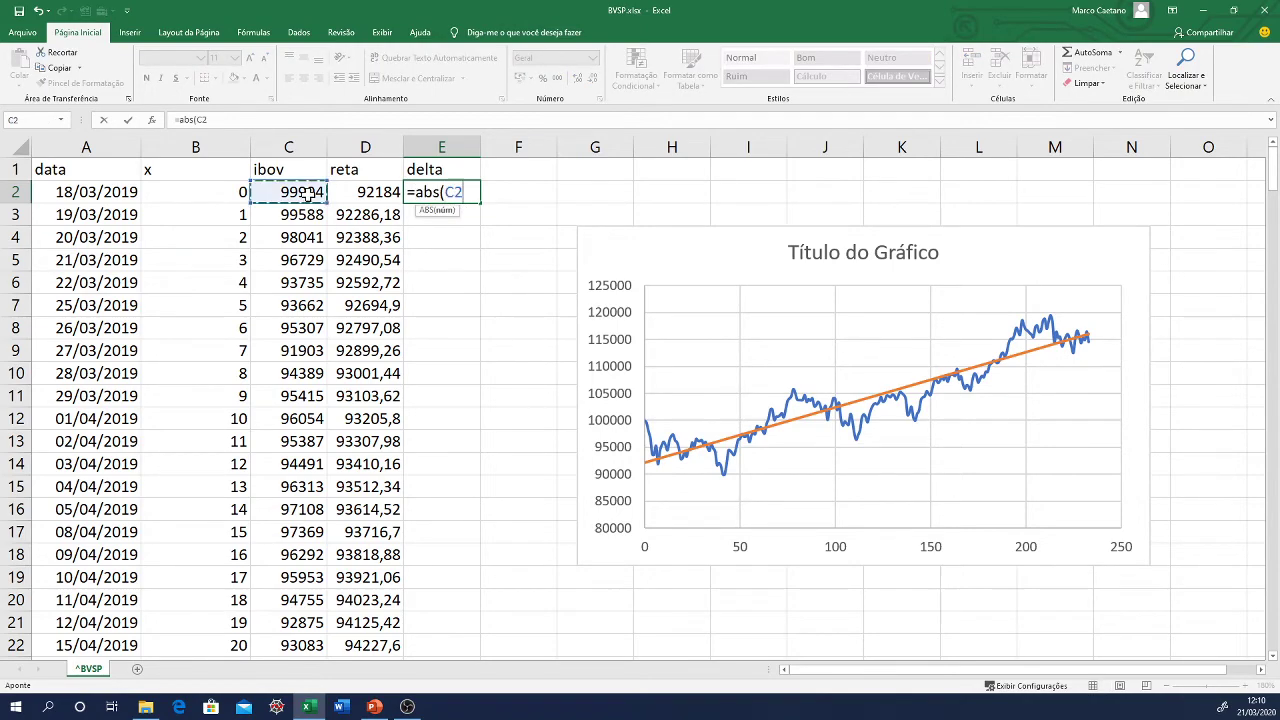
{"action": "type", "text": "-"}
{"action": "left_click", "coordinate": [368, 190]}
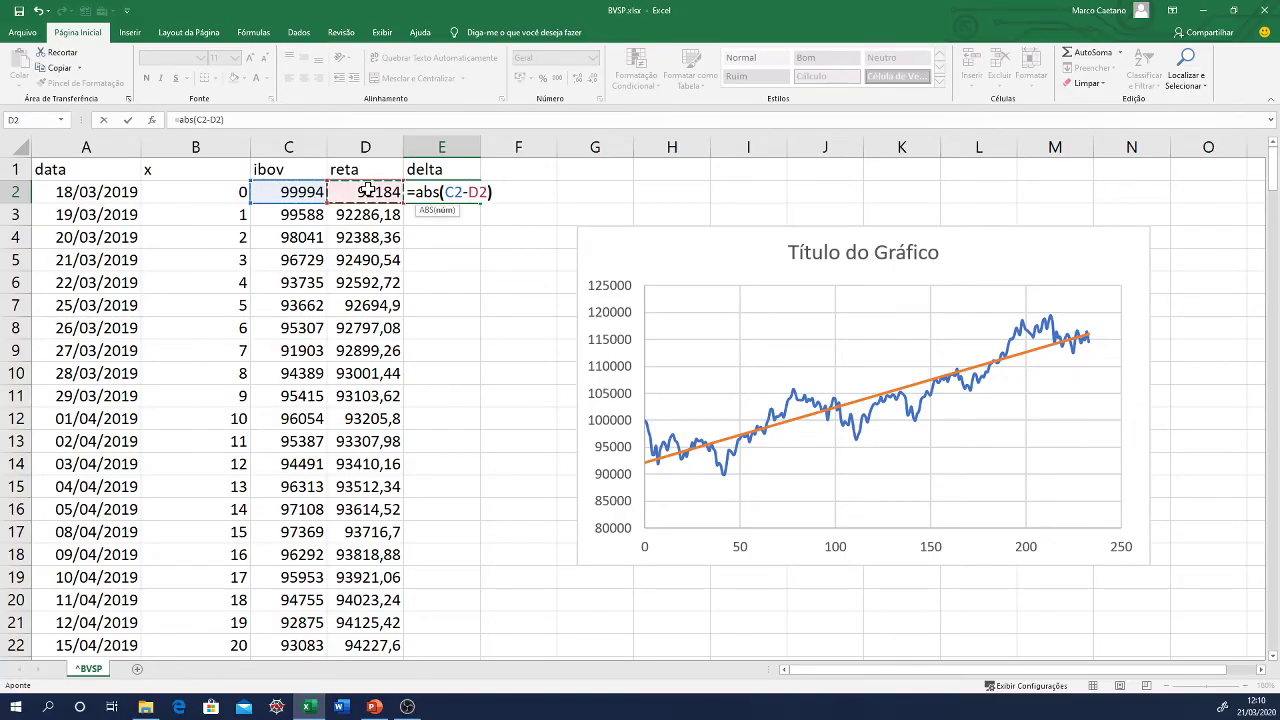
{"action": "type", "text": ")"}
{"action": "key", "text": "Return"}
{"action": "left_click", "coordinate": [462, 195]}
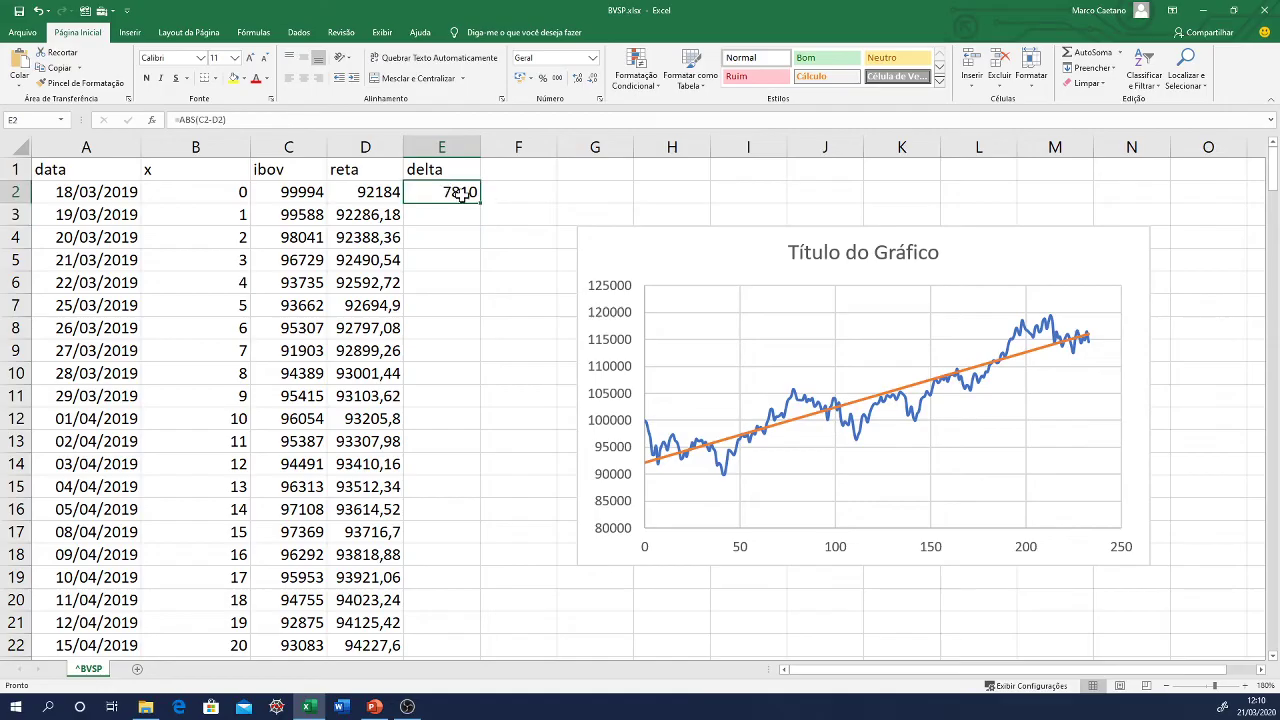
{"action": "double_click", "coordinate": [480, 202]}
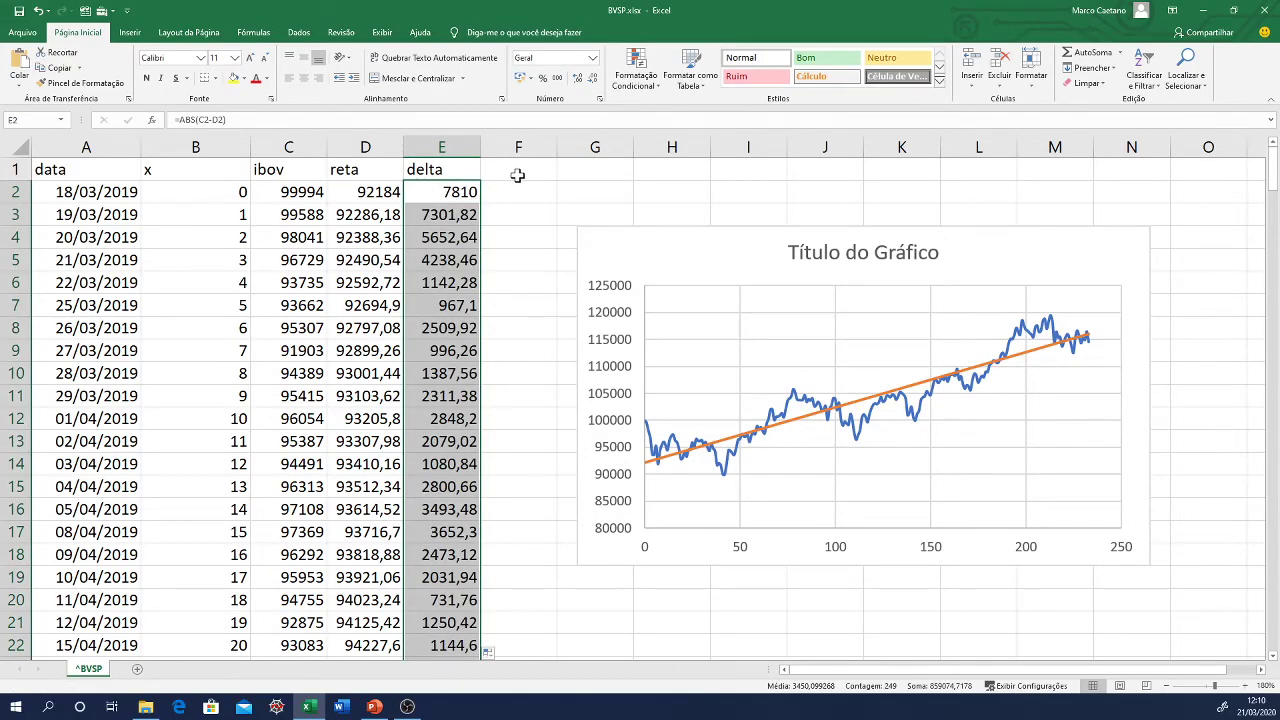
- Enter the label desvioP= in cell F1
{"action": "left_click", "coordinate": [517, 175]}
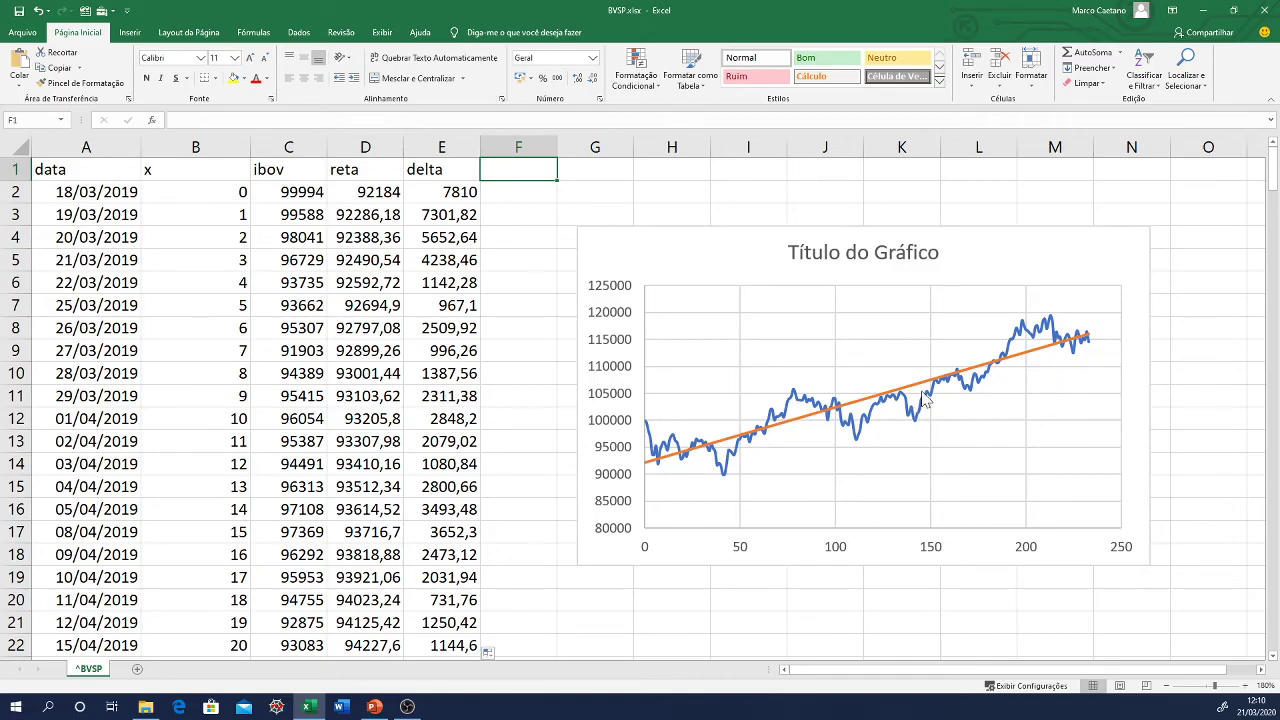
{"action": "type", "text": "de"}
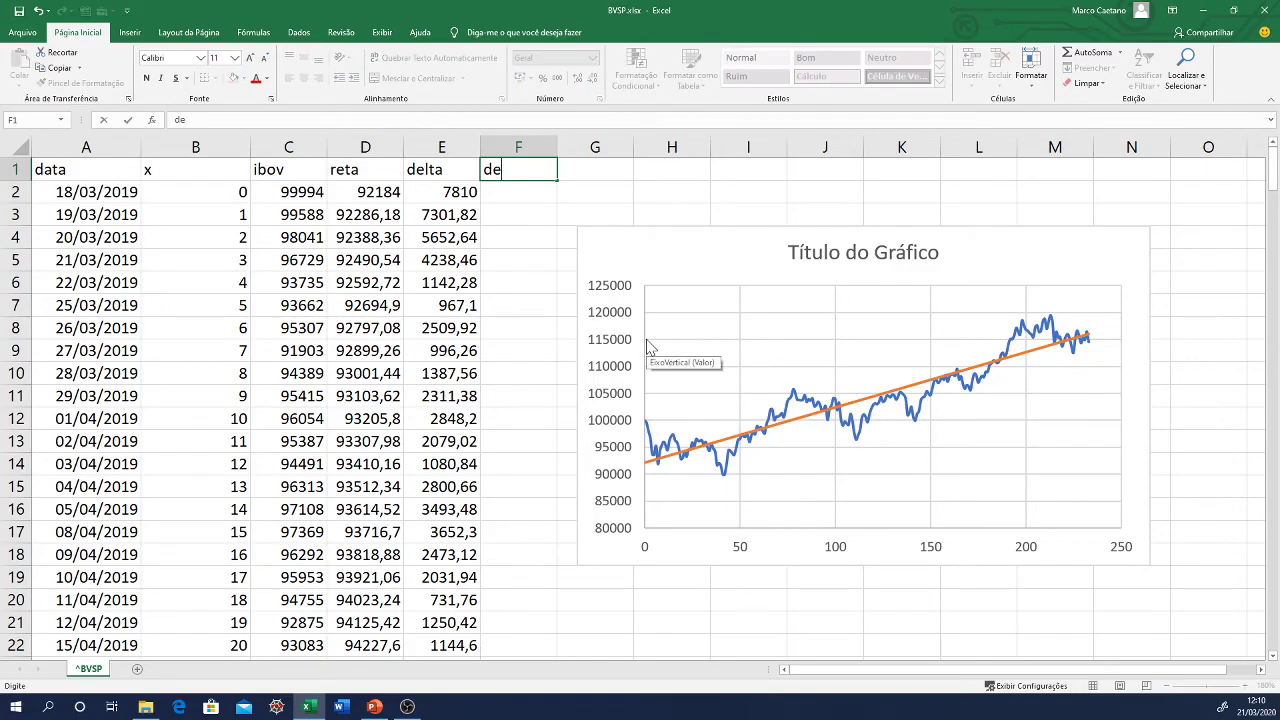
{"action": "type", "text": "svioP="}
- Calculate the population standard deviation of the delta column in G1 with =DESVPAD.P(E2:E250)
{"action": "left_click", "coordinate": [594, 174]}
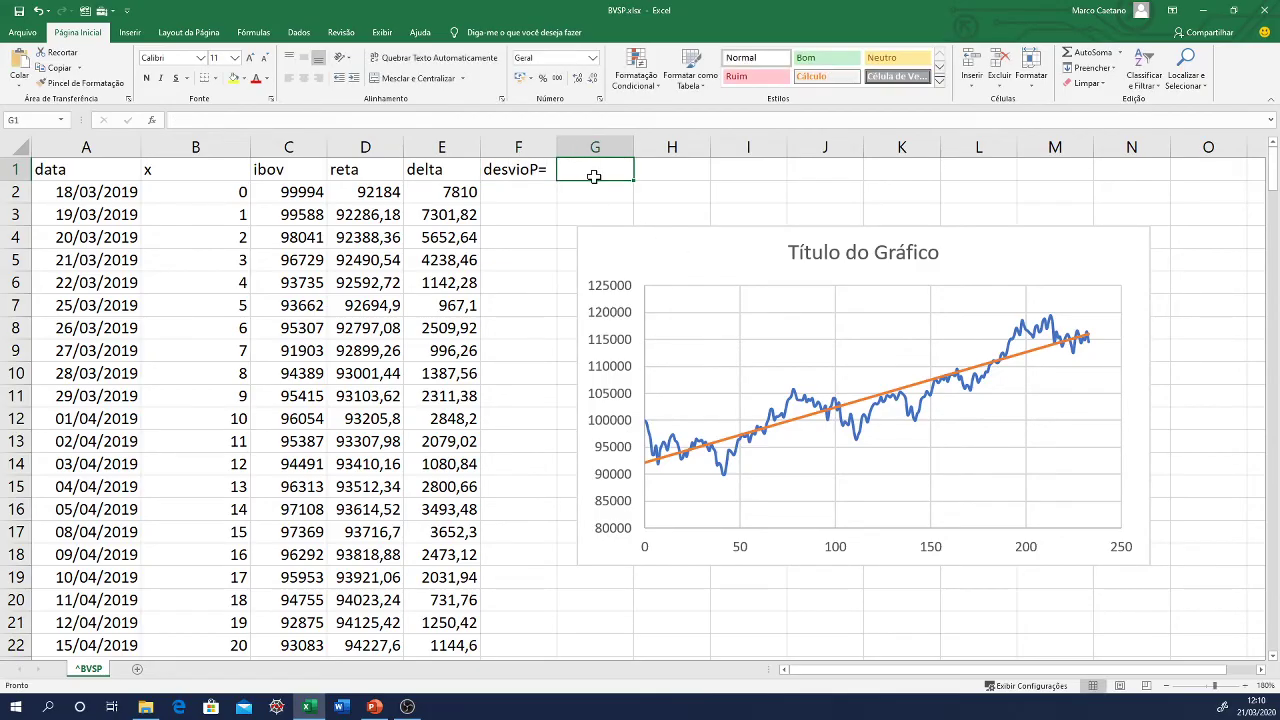
{"action": "type", "text": "=desvp"}
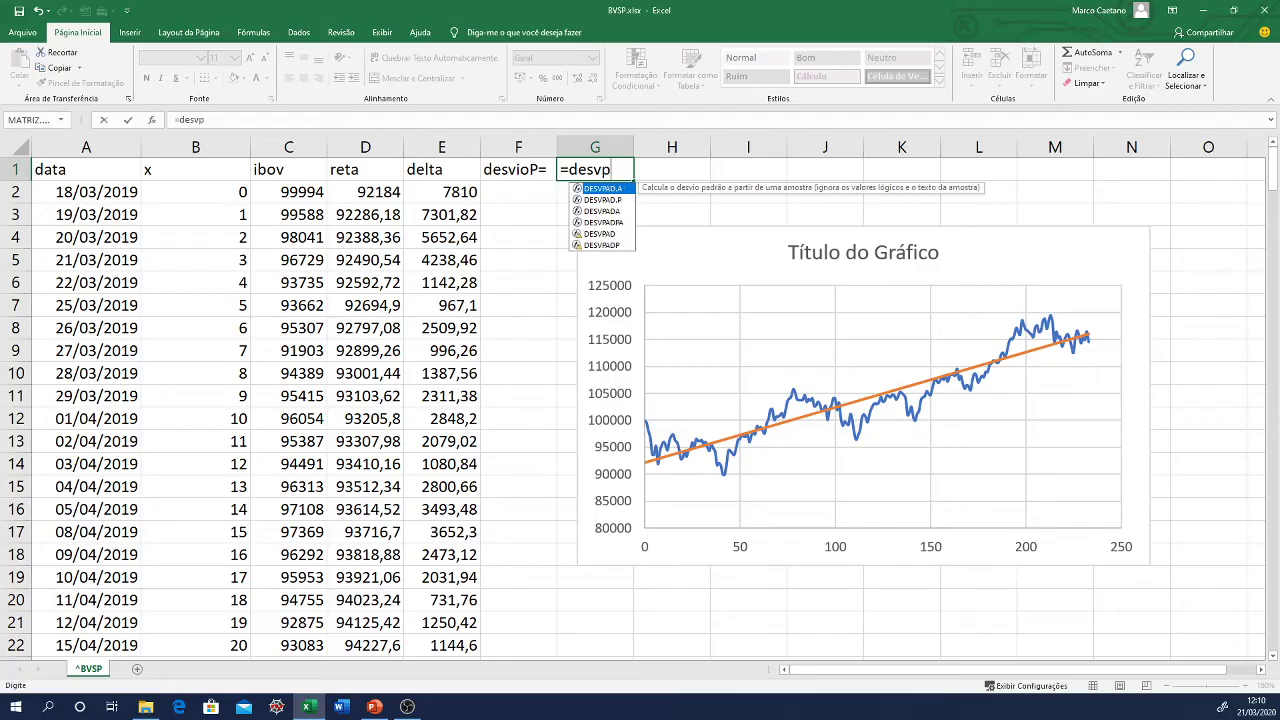
{"action": "type", "text": "ad.p"}
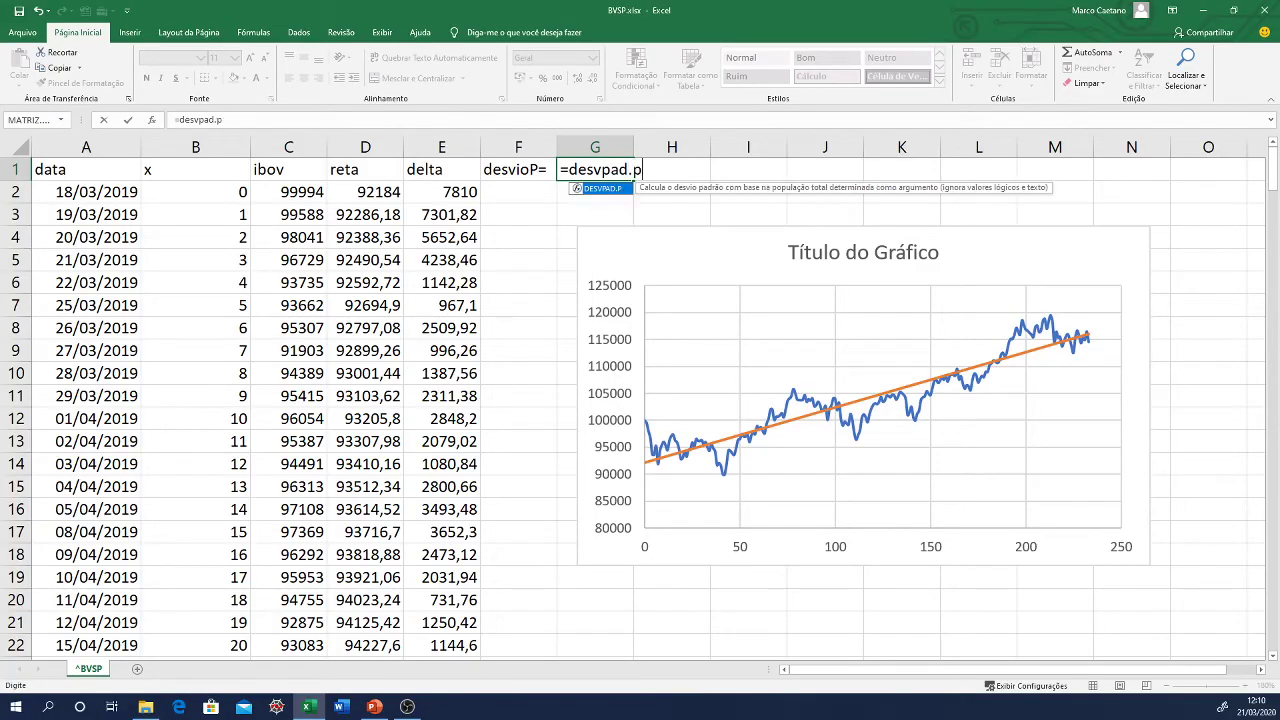
{"action": "type", "text": "("}
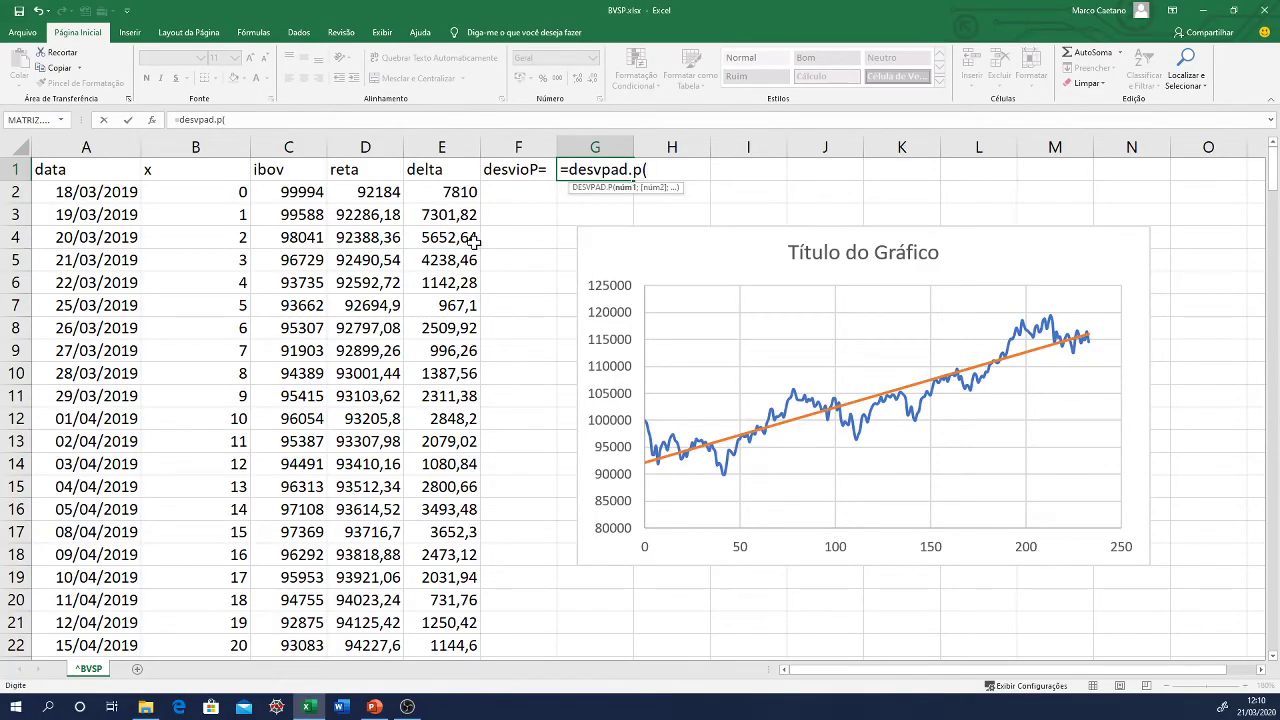
{"action": "left_click", "coordinate": [453, 195]}
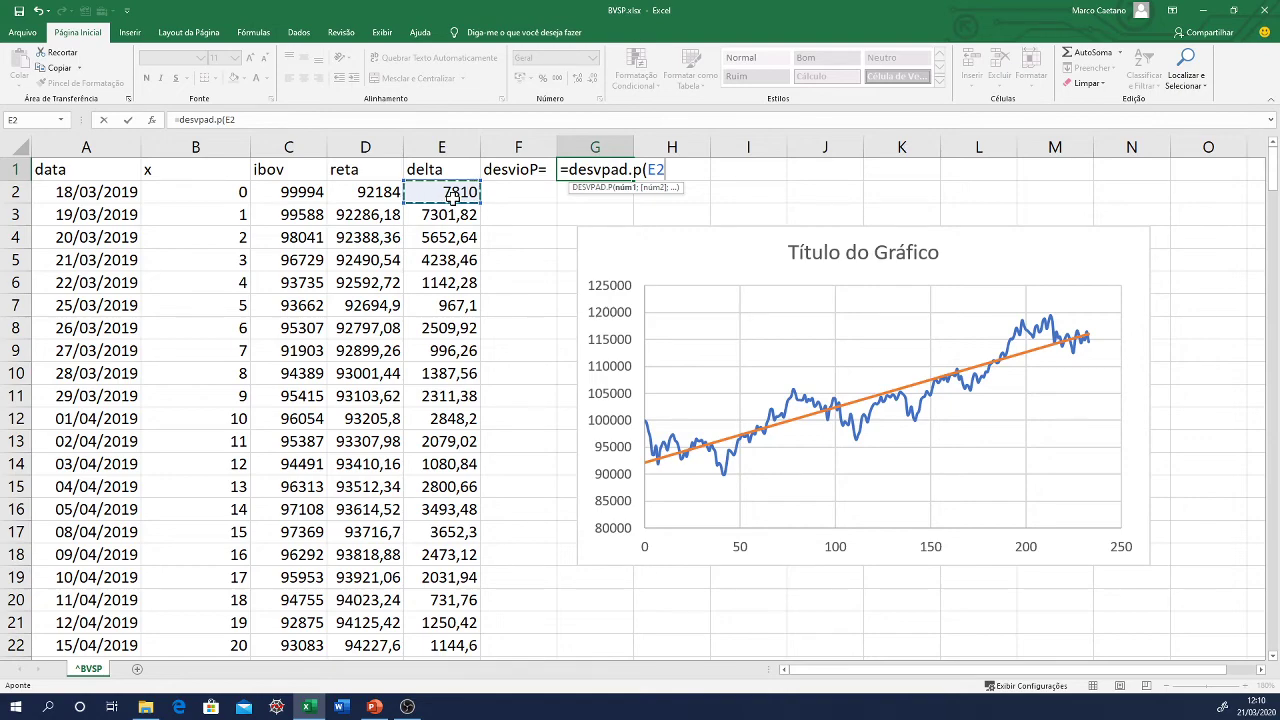
{"action": "key", "text": "ctrl+shift+Down"}
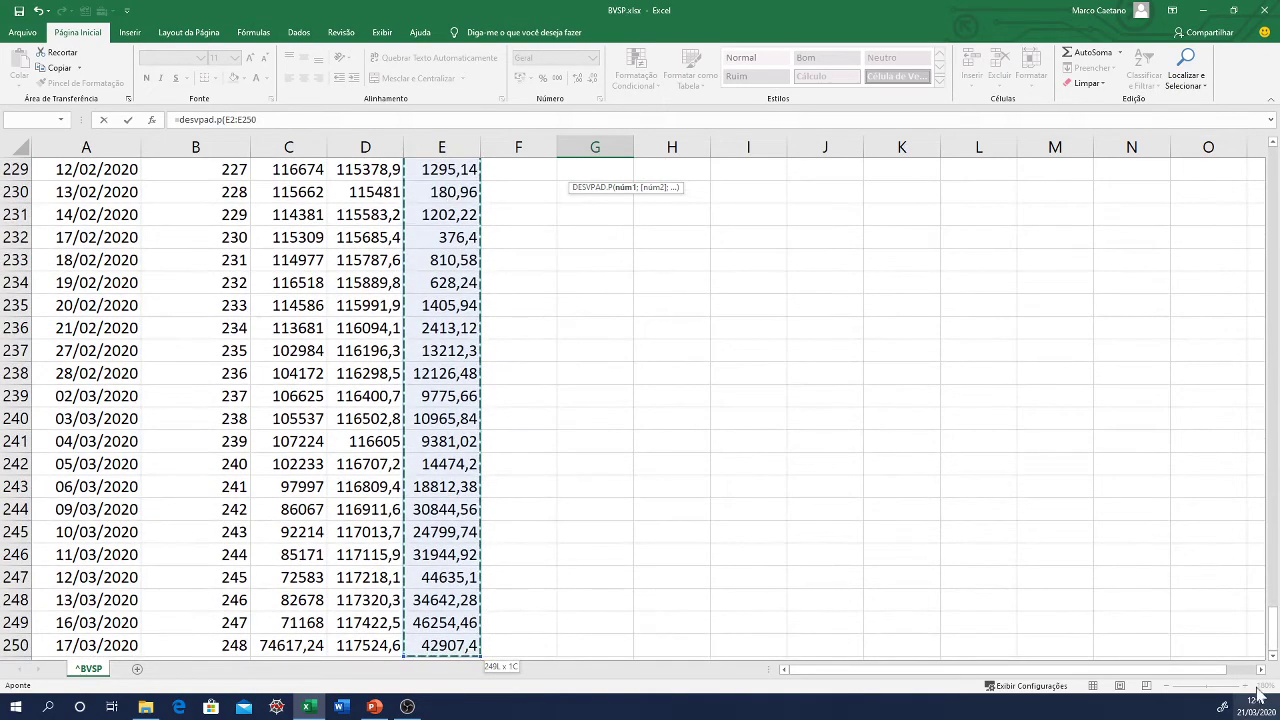
{"action": "left_click_drag", "start_coordinate": [1272, 635], "coordinate": [1258, 166]}
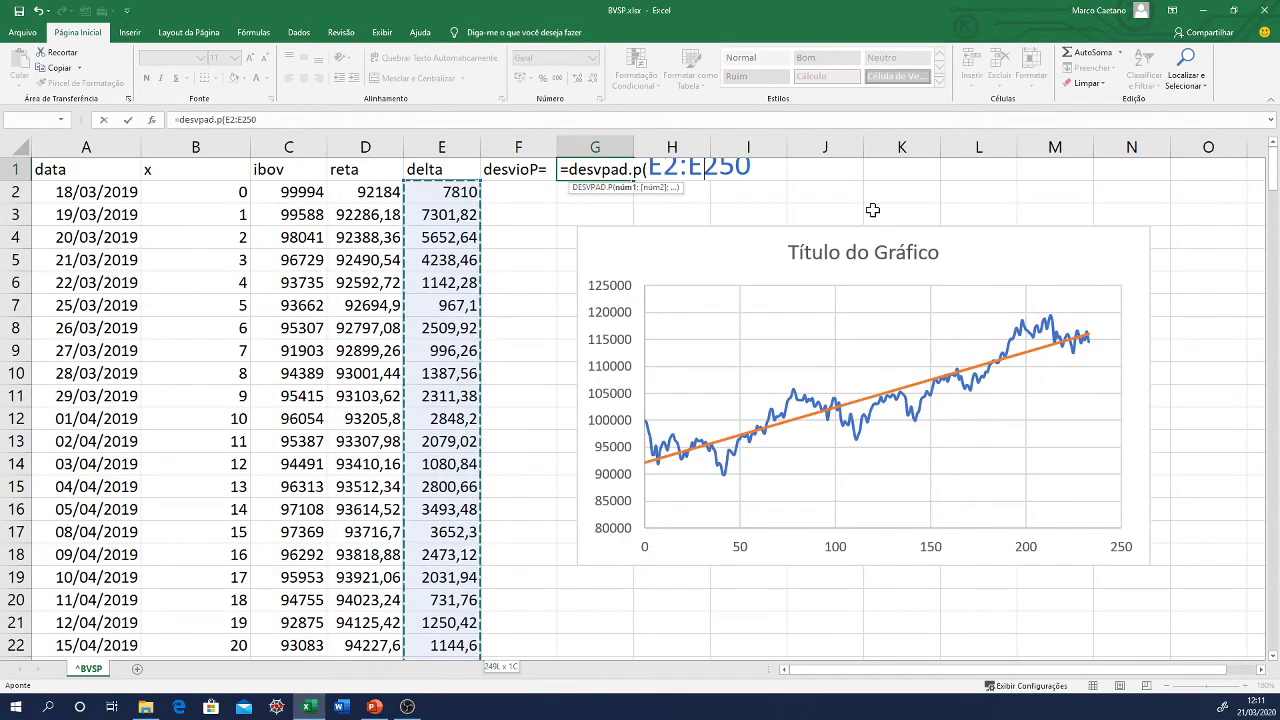
{"action": "left_click", "coordinate": [285, 119]}
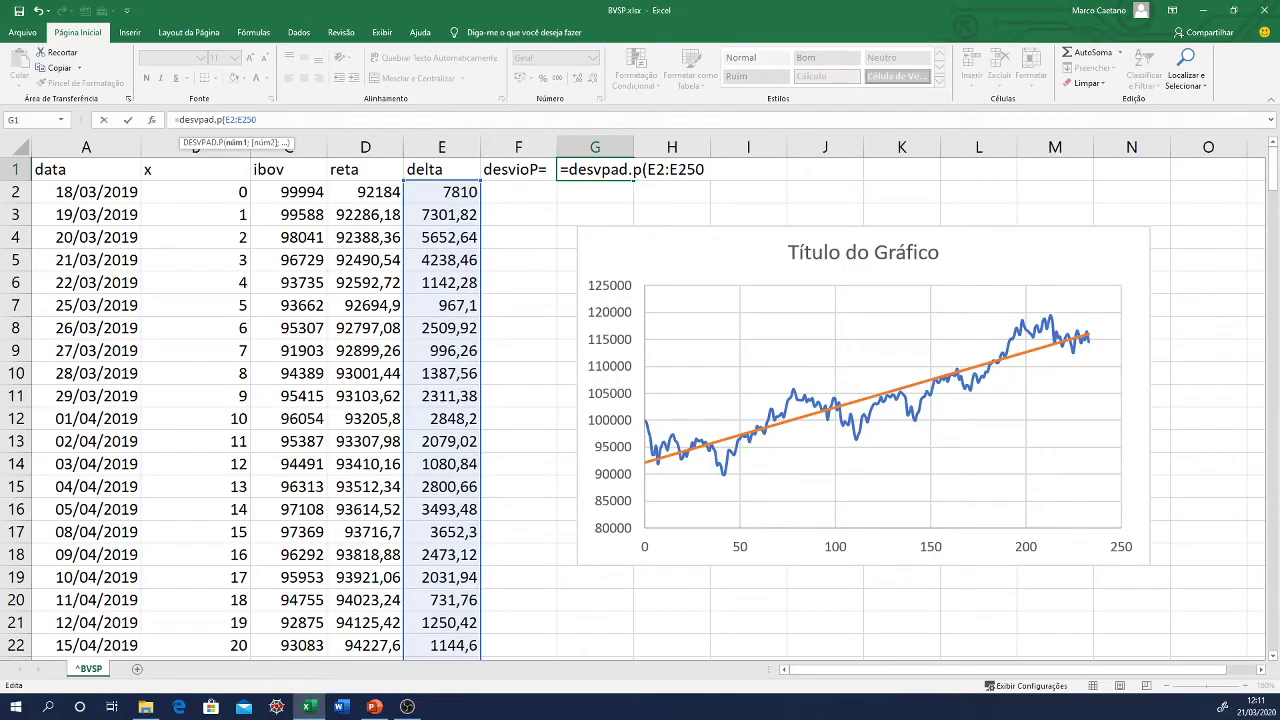
{"action": "type", "text": ")"}
{"action": "key", "text": "Return"}
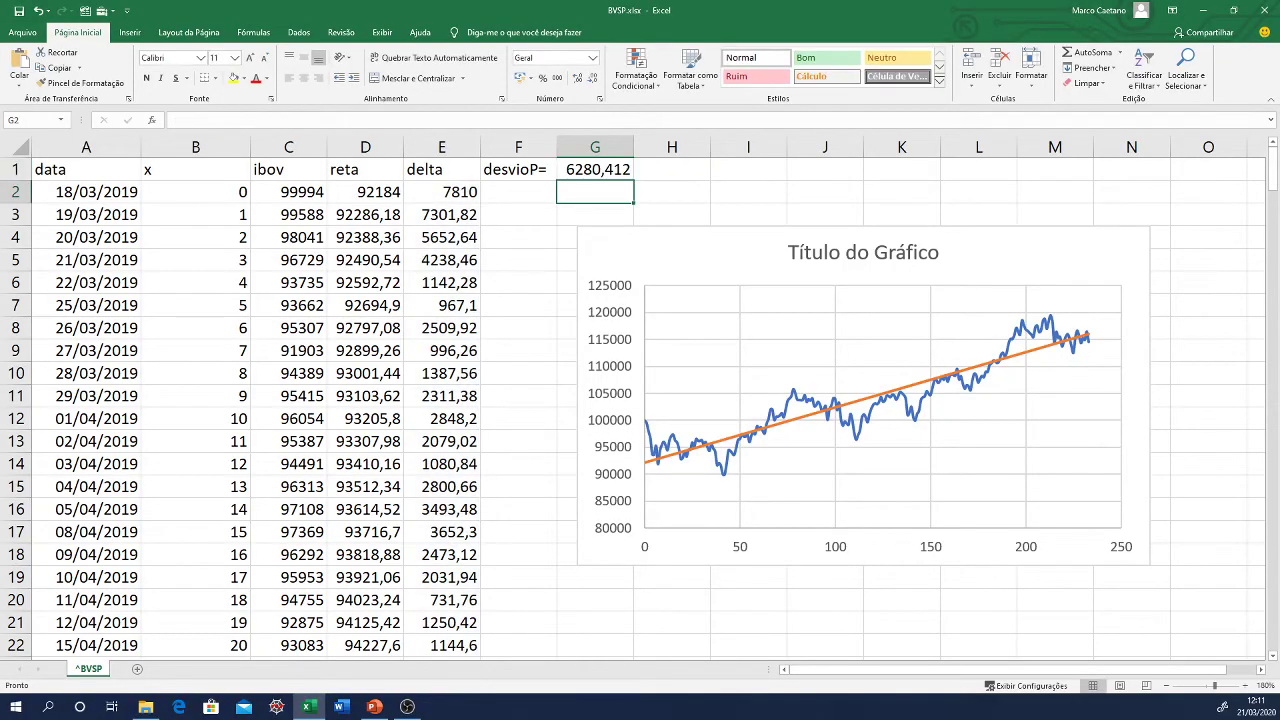
- Move the chart down and to the right, beyond column K, and enter the header SM1 in I1
{"action": "left_click", "coordinate": [1166, 685]}
{"action": "left_click", "coordinate": [1166, 685]}
{"action": "left_click", "coordinate": [1166, 685]}
{"action": "left_click", "coordinate": [1166, 685]}
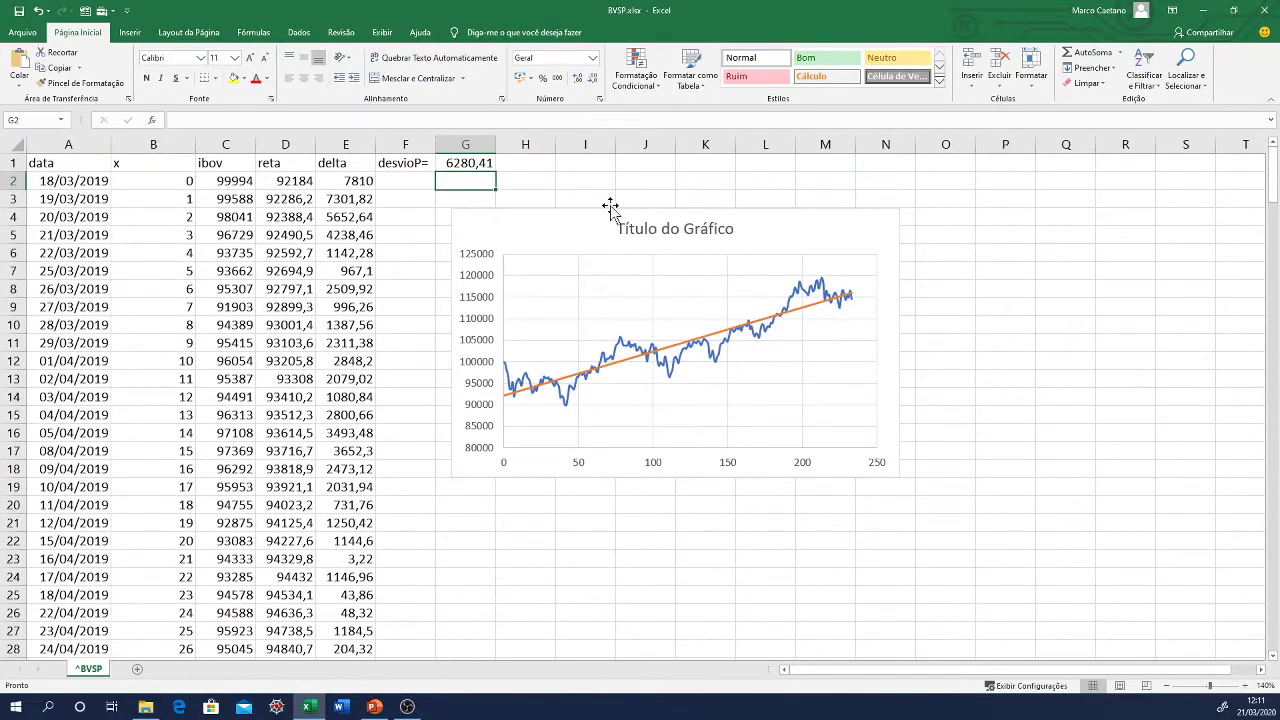
{"action": "left_click_drag", "start_coordinate": [610, 207], "coordinate": [881, 296]}
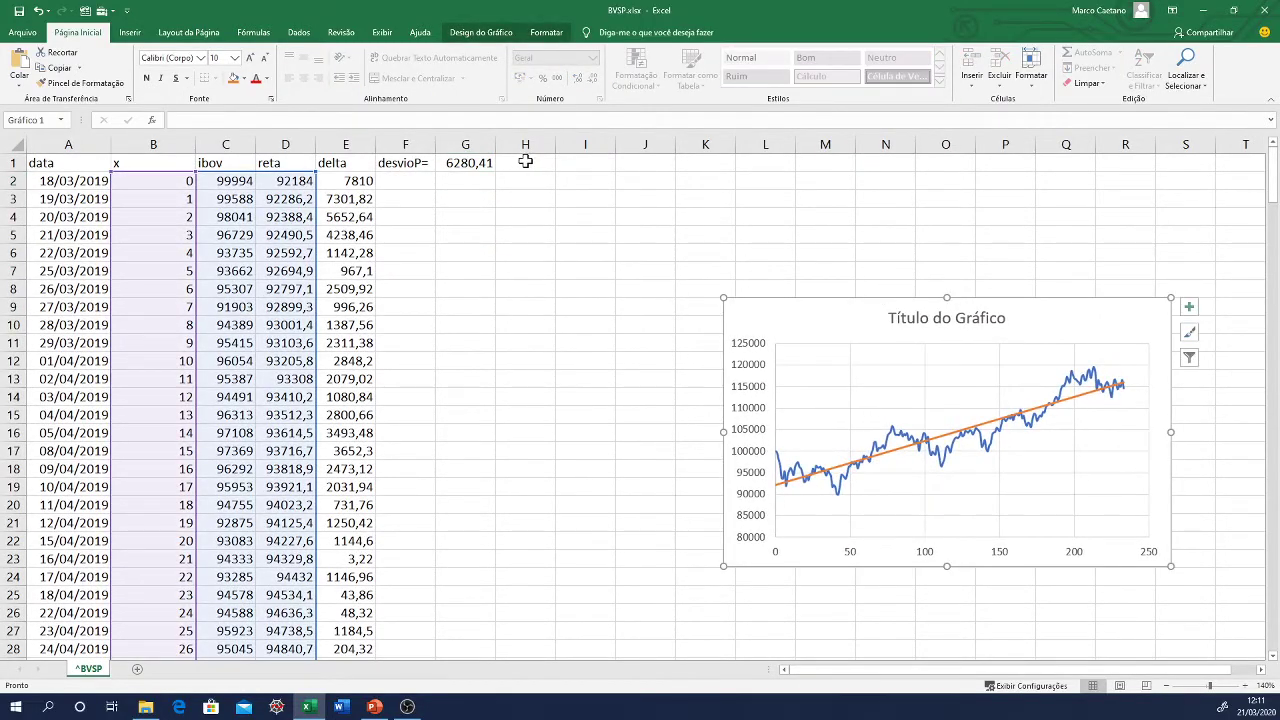
{"action": "left_click", "coordinate": [567, 161]}
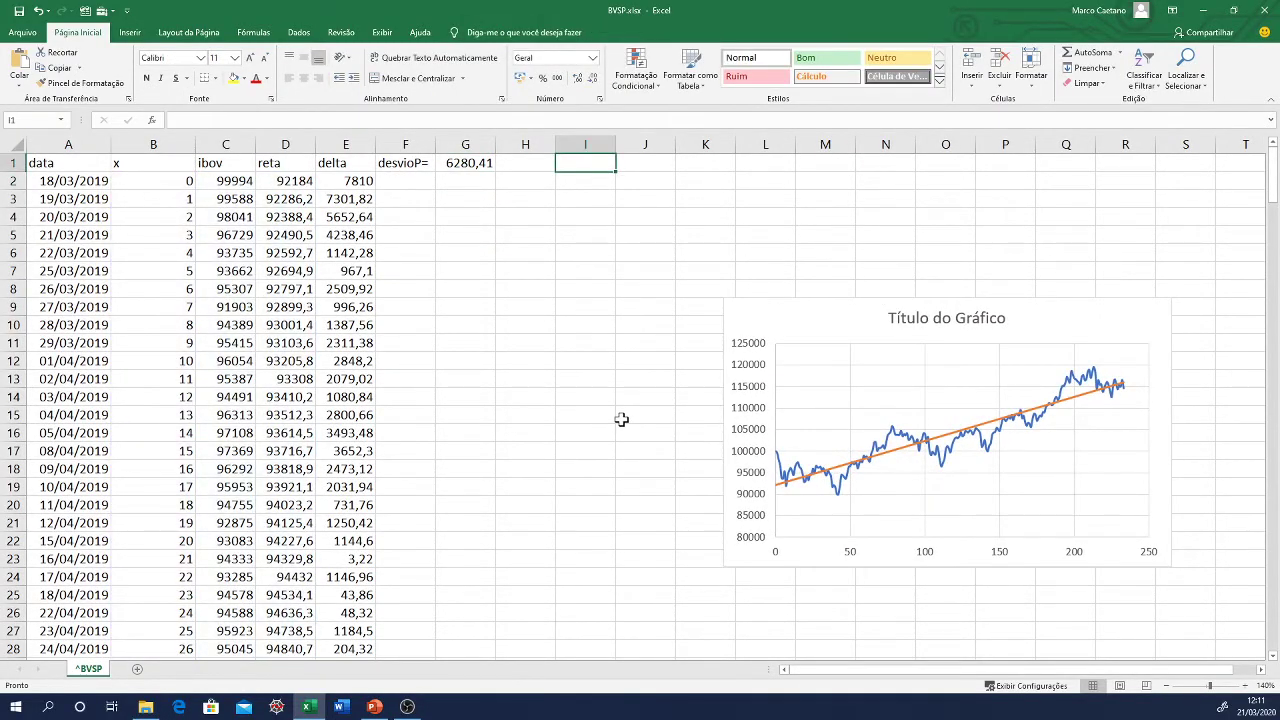
{"action": "type", "text": "SM1"}
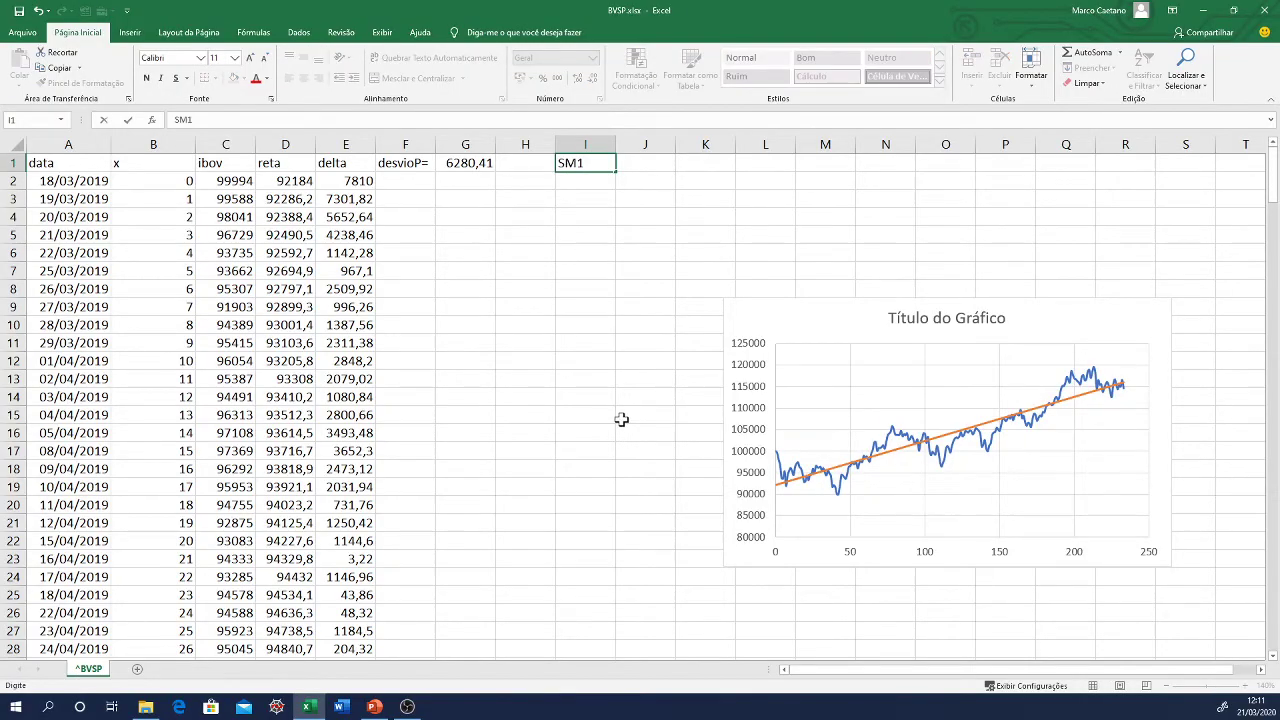
{"action": "key", "text": "Return"}
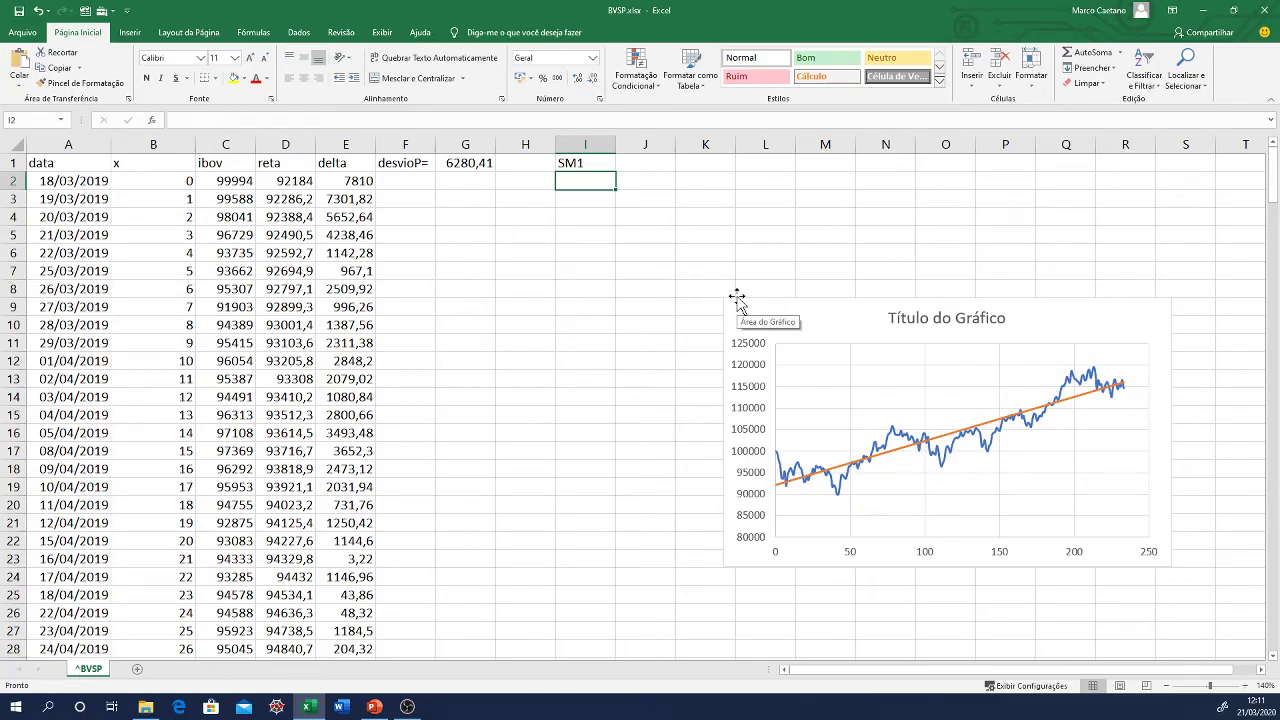
- Enter the random simulation formula =D2+(-2*$G$1+4*$G$1*ALEATÓRIO()) in cell I2
{"action": "left_click", "coordinate": [1245, 686]}
{"action": "left_click", "coordinate": [1245, 686]}
{"action": "left_click", "coordinate": [1245, 686]}
{"action": "scroll", "coordinate": [831, 500], "scroll_direction": "up", "scroll_amount": 1}
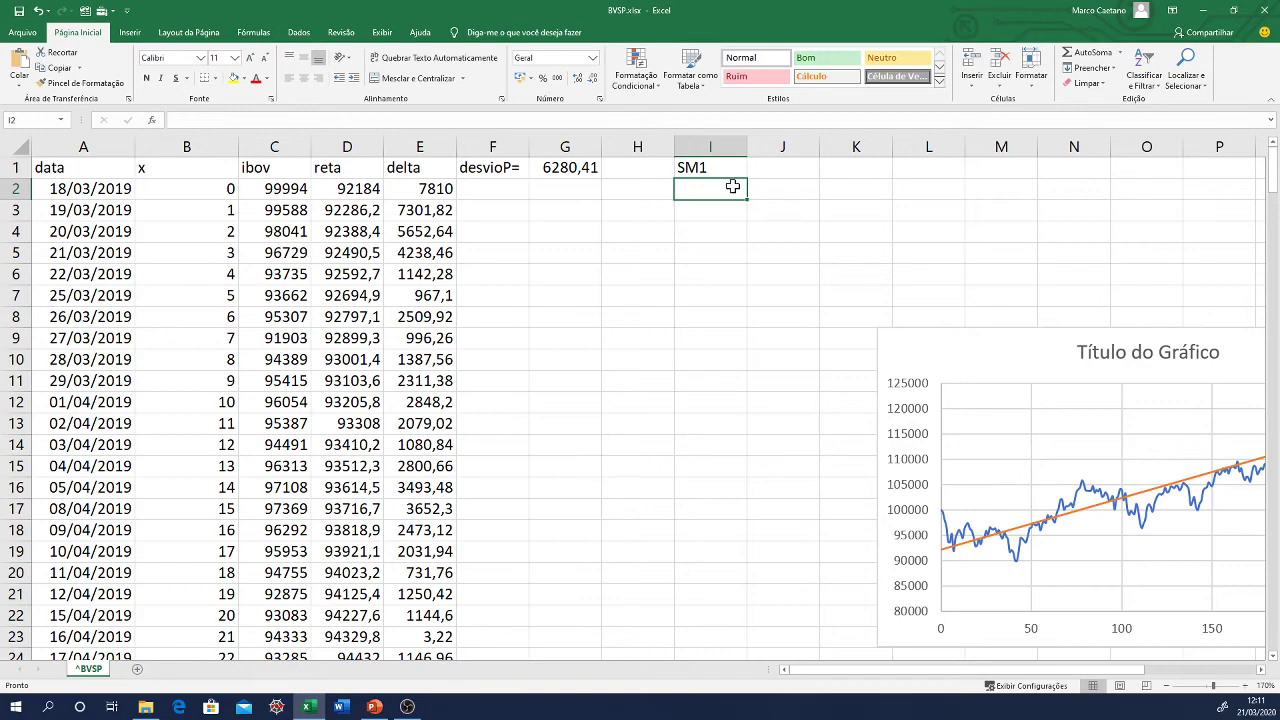
{"action": "type", "text": "="}
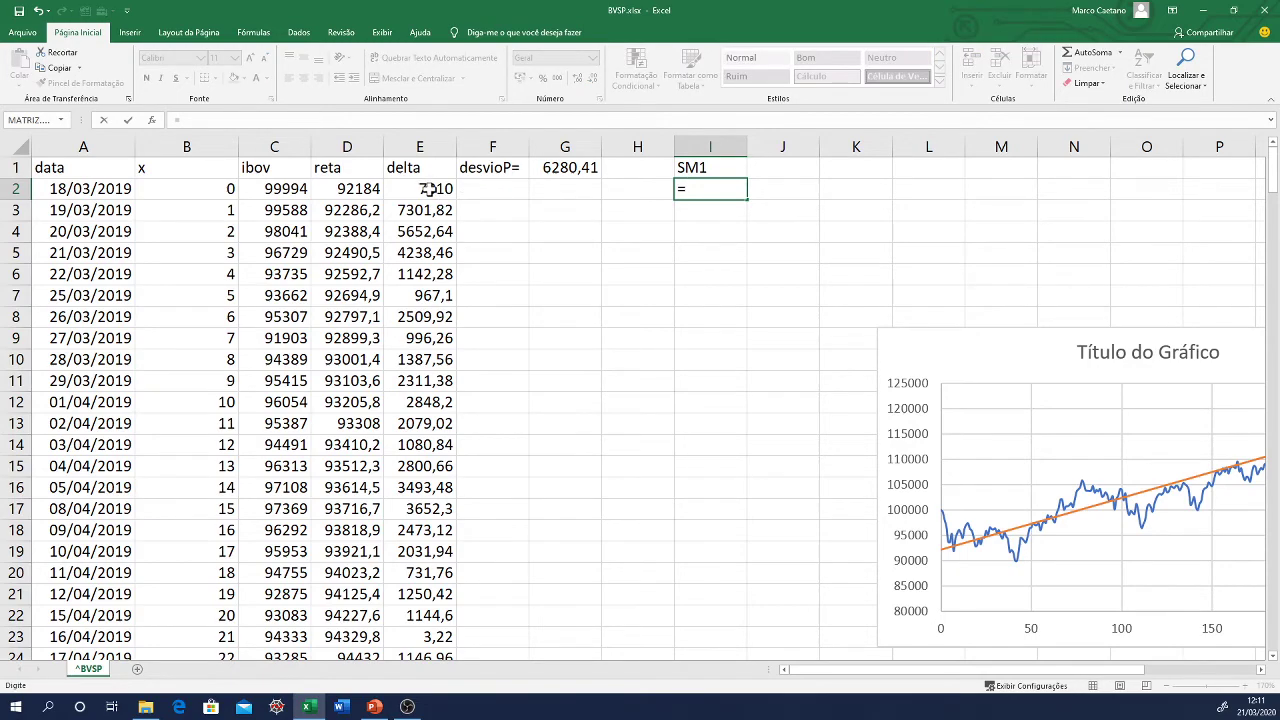
{"action": "left_click", "coordinate": [357, 190]}
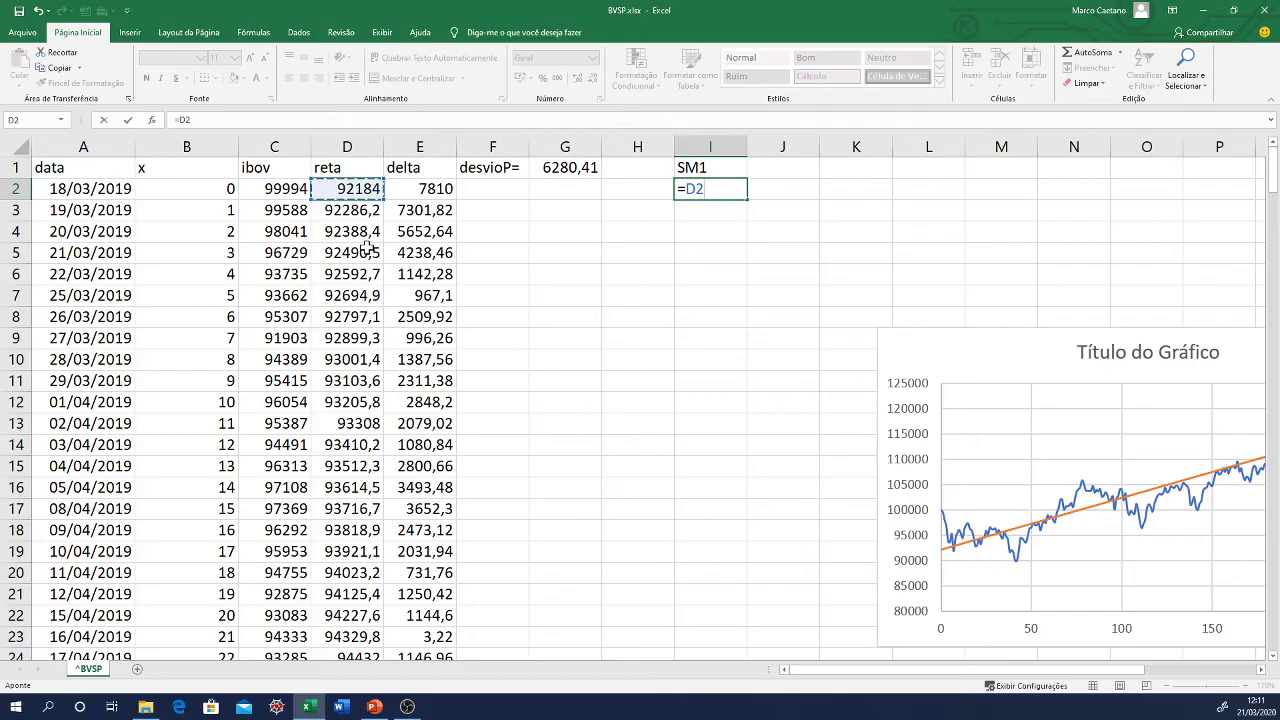
{"action": "type", "text": "+(-2*"}
{"action": "left_click", "coordinate": [568, 168]}
{"action": "key", "text": "F4"}
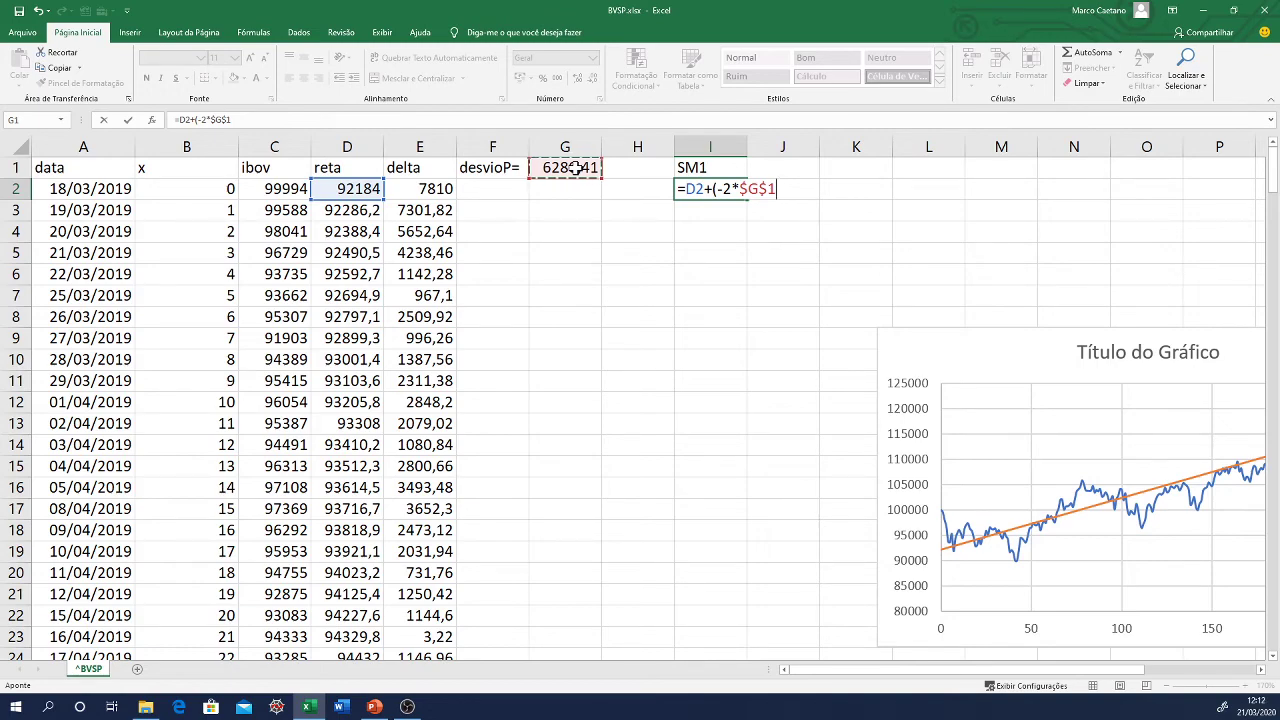
{"action": "type", "text": "+4*"}
{"action": "left_click", "coordinate": [565, 168]}
{"action": "key", "text": "F4"}
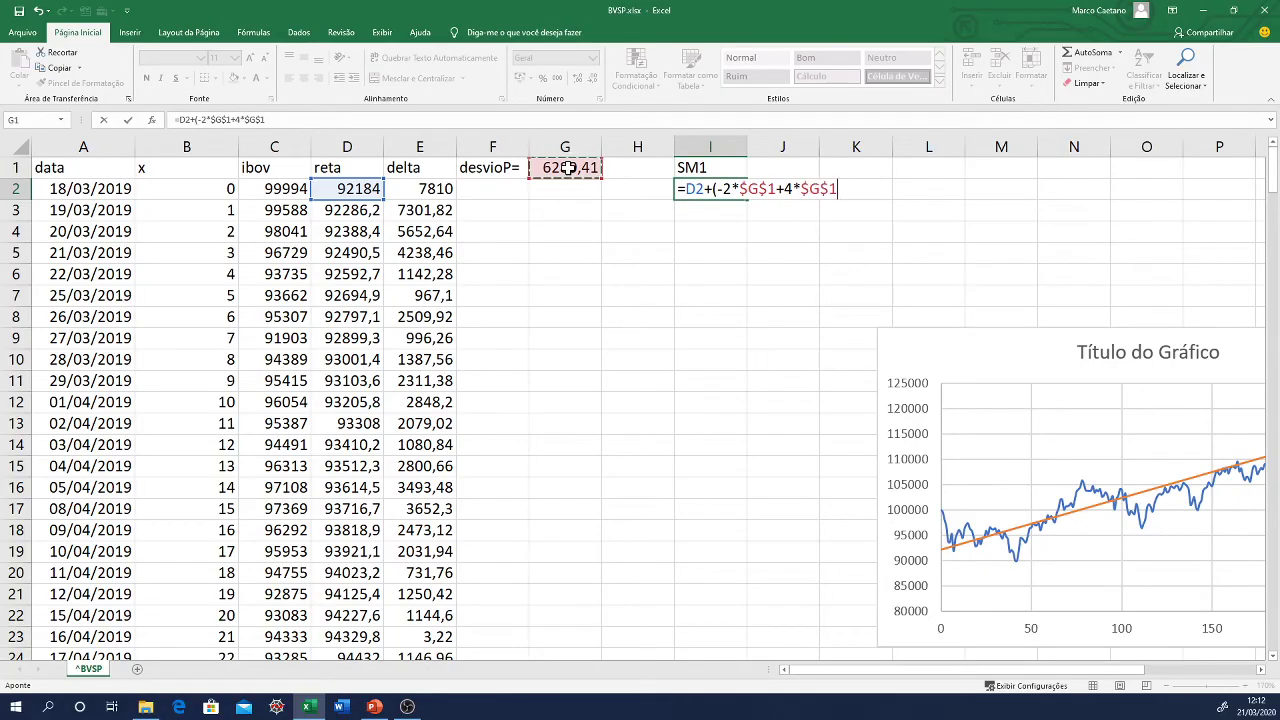
{"action": "type", "text": "*ale"}
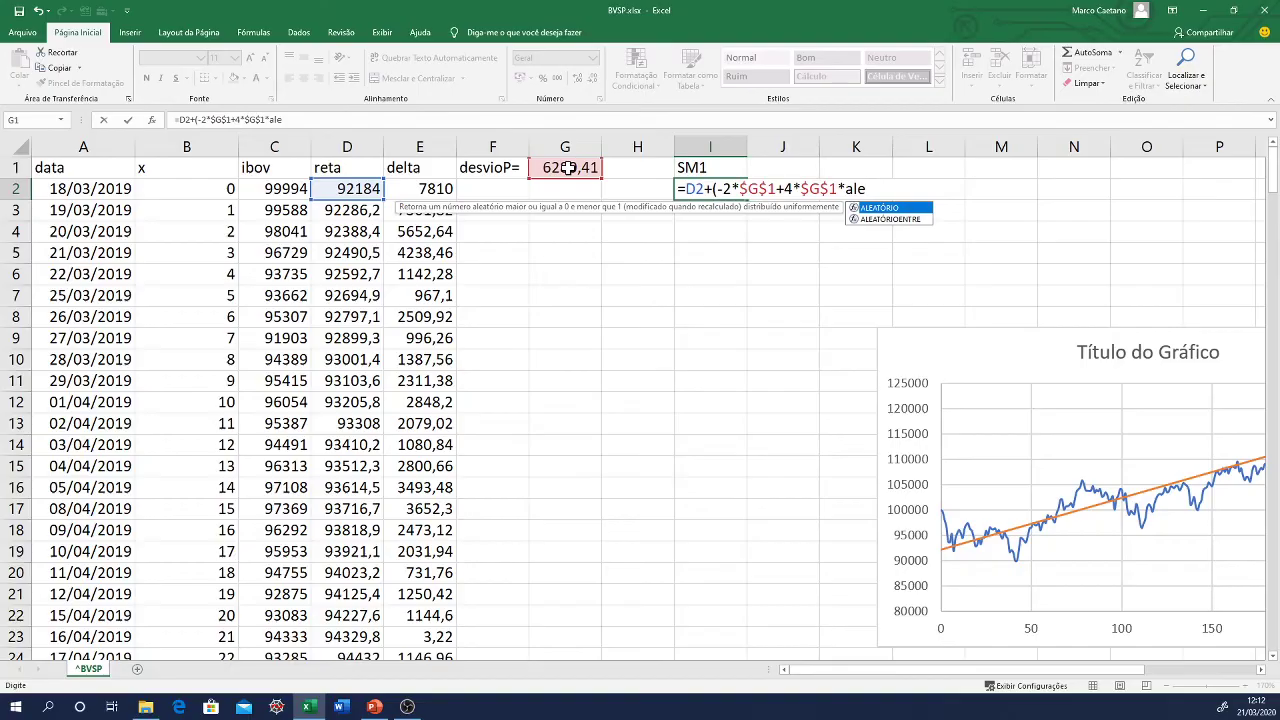
{"action": "double_click", "coordinate": [905, 208]}
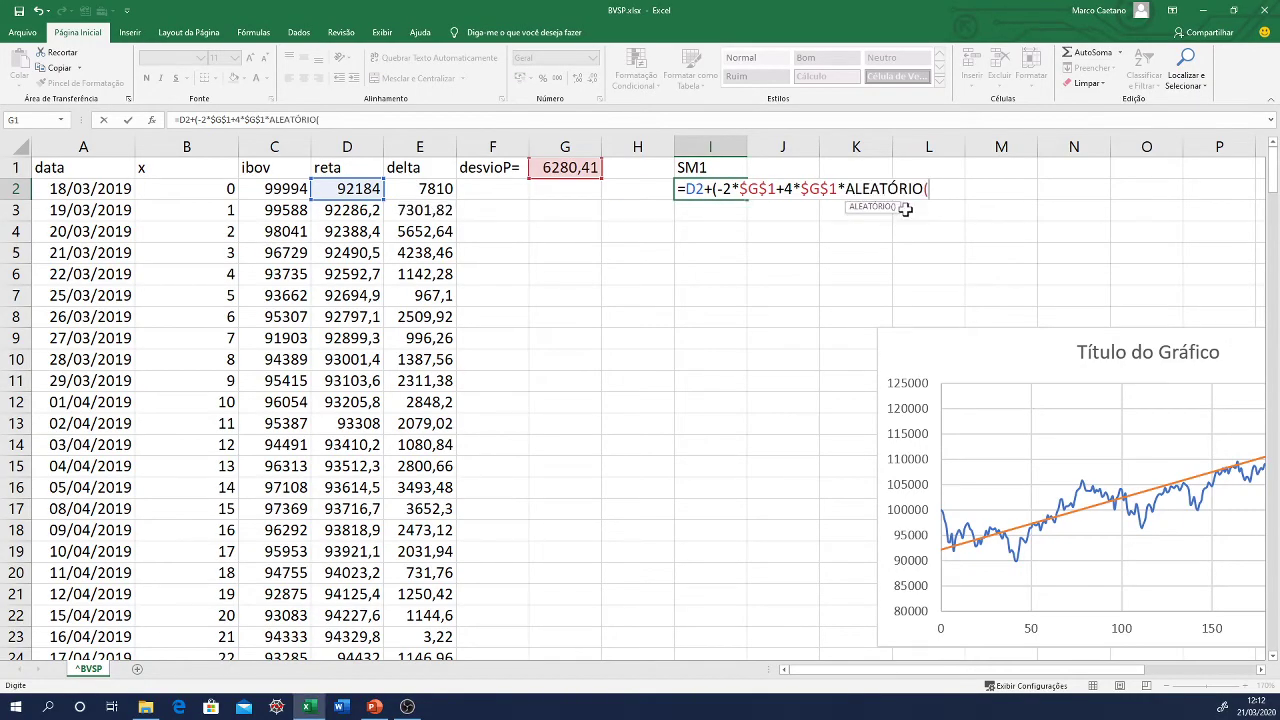
{"action": "type", "text": ")"}
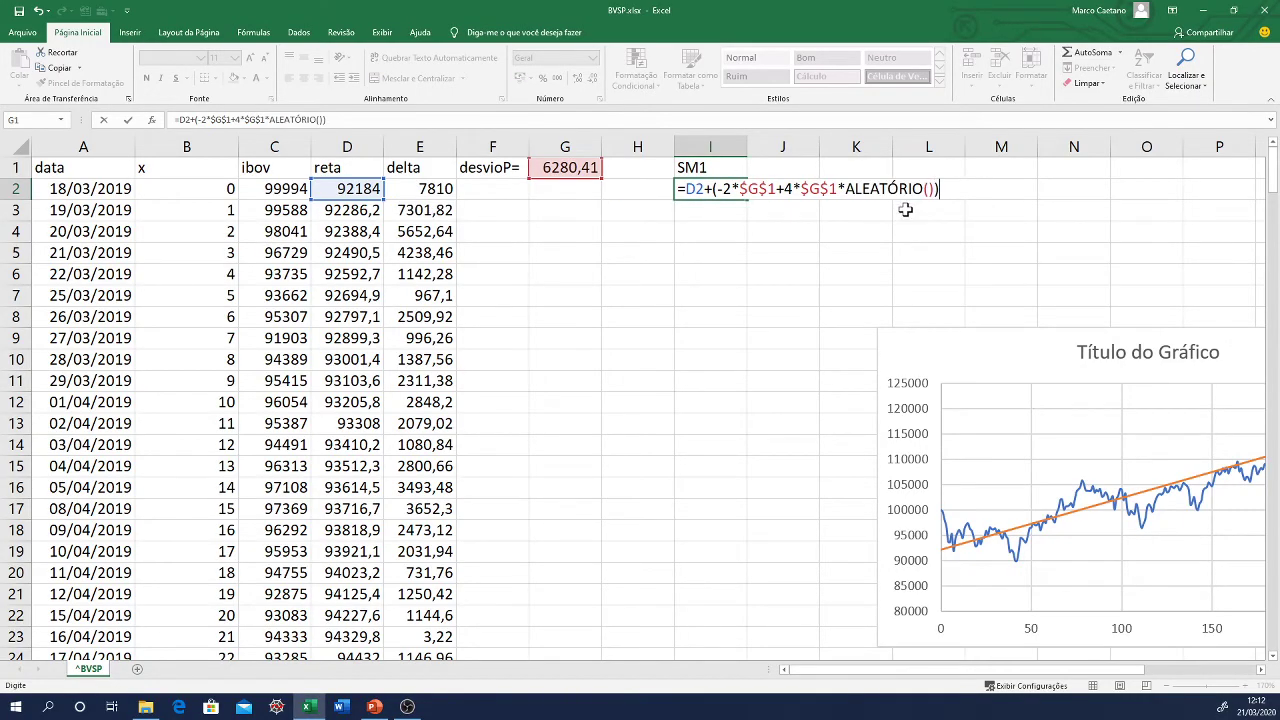
{"action": "key", "text": "Return"}
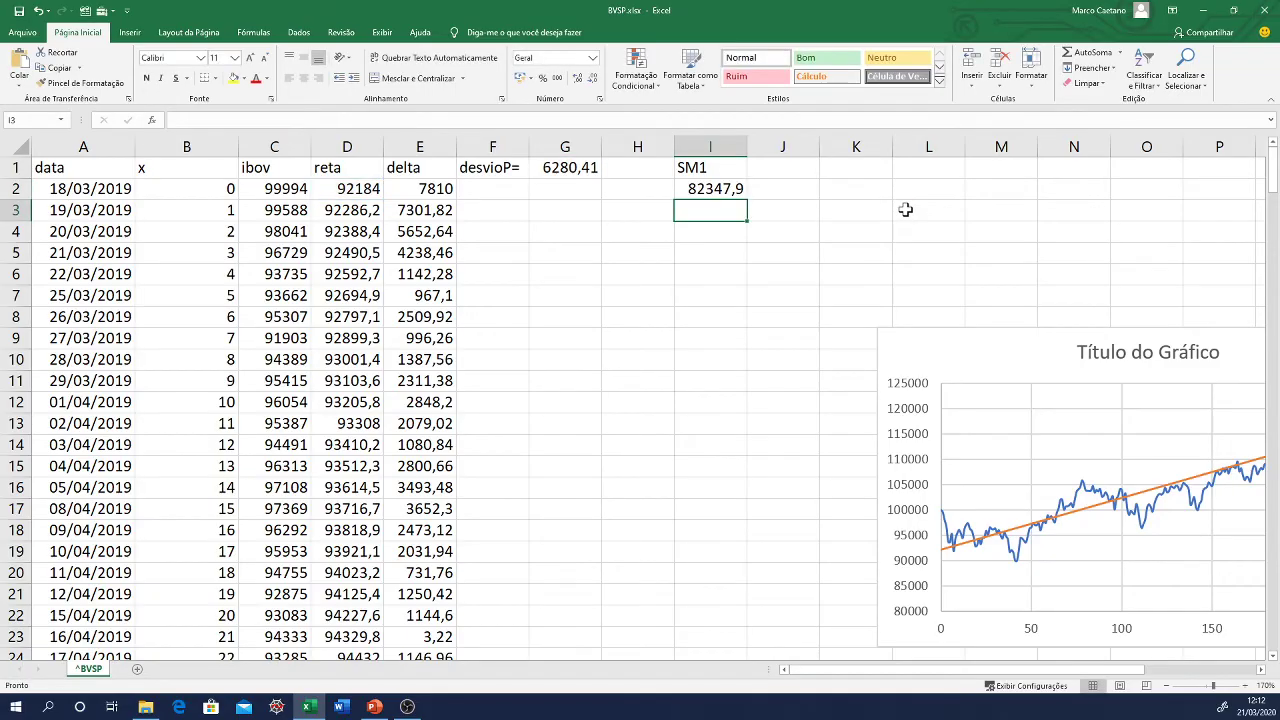
- Fill the SM1 formula from I2 down the column to row 250
{"action": "left_click", "coordinate": [726, 193]}
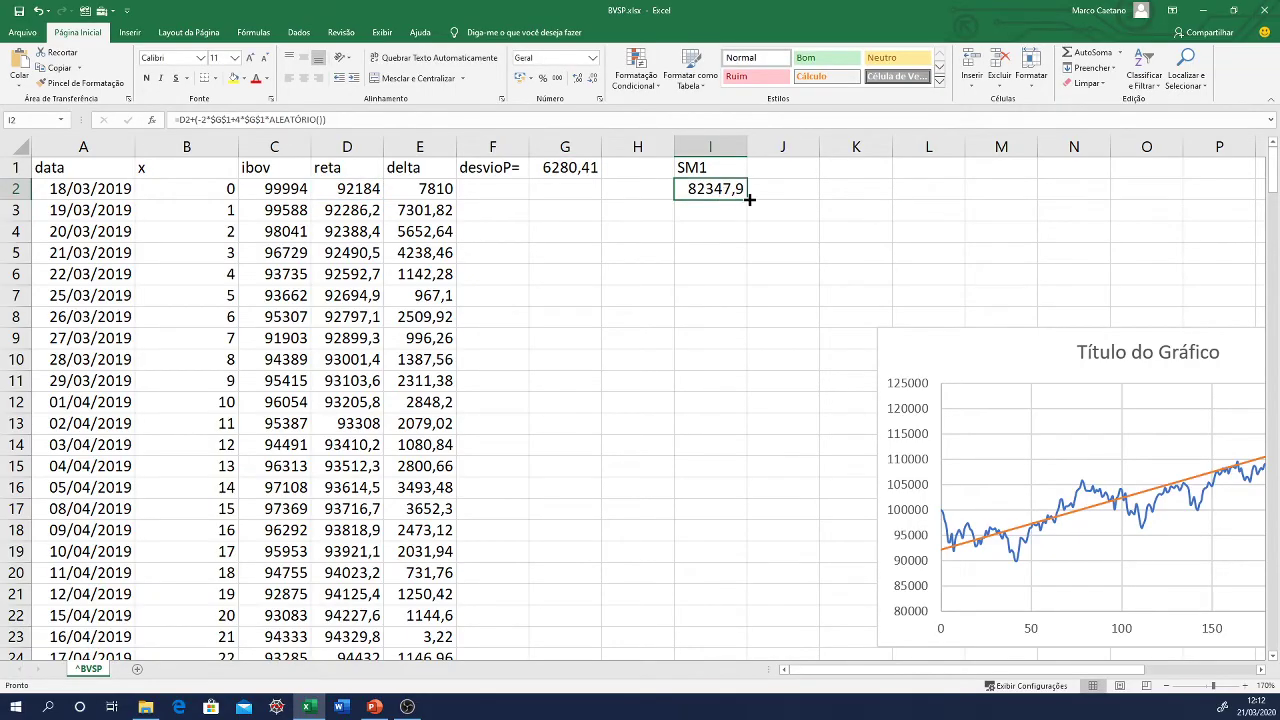
{"action": "left_click_drag", "start_coordinate": [749, 200], "coordinate": [723, 617]}
{"action": "scroll", "coordinate": [791, 586], "scroll_direction": "up", "scroll_amount": 14}
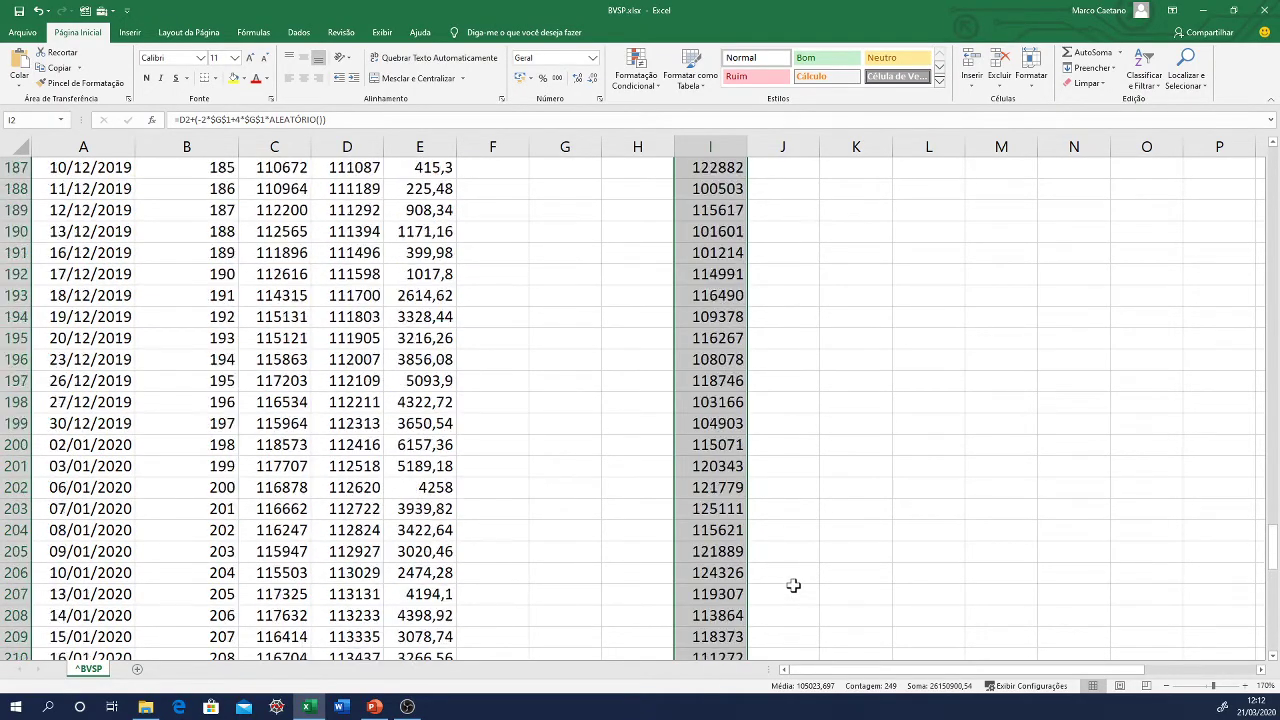
{"action": "scroll", "coordinate": [793, 585], "scroll_direction": "up", "scroll_amount": 20}
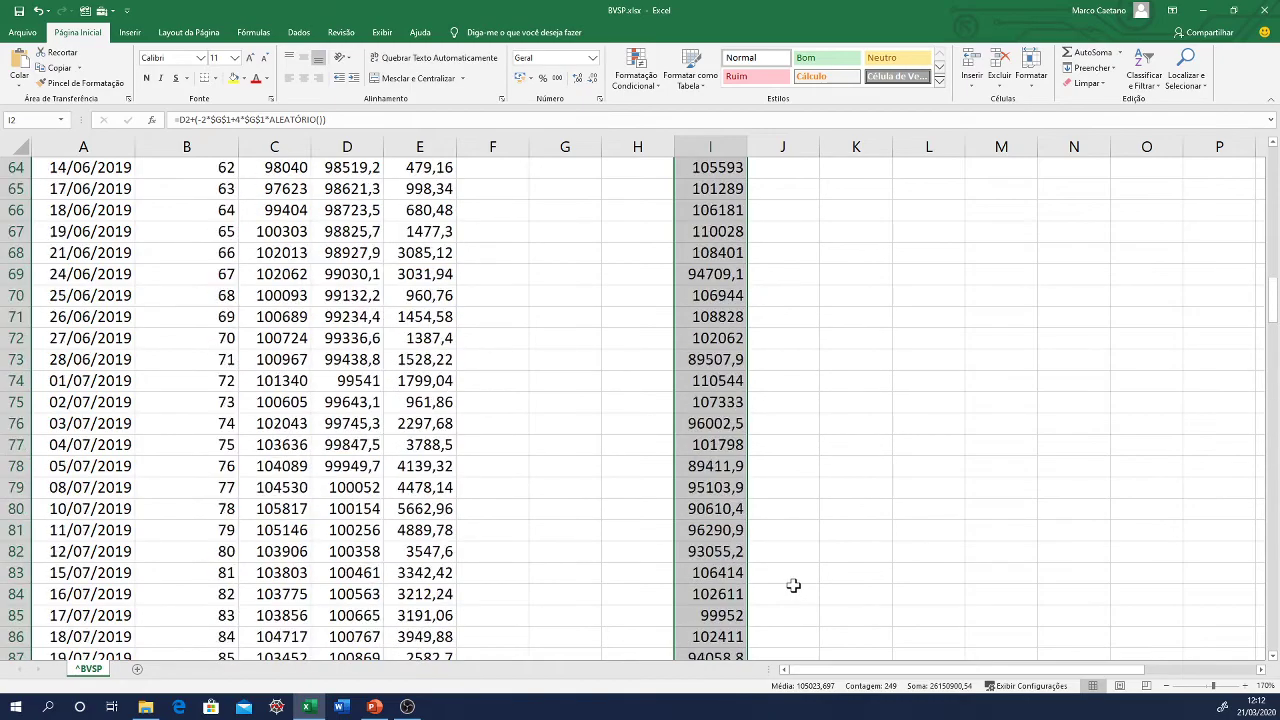
{"action": "scroll", "coordinate": [793, 585], "scroll_direction": "up", "scroll_amount": 20}
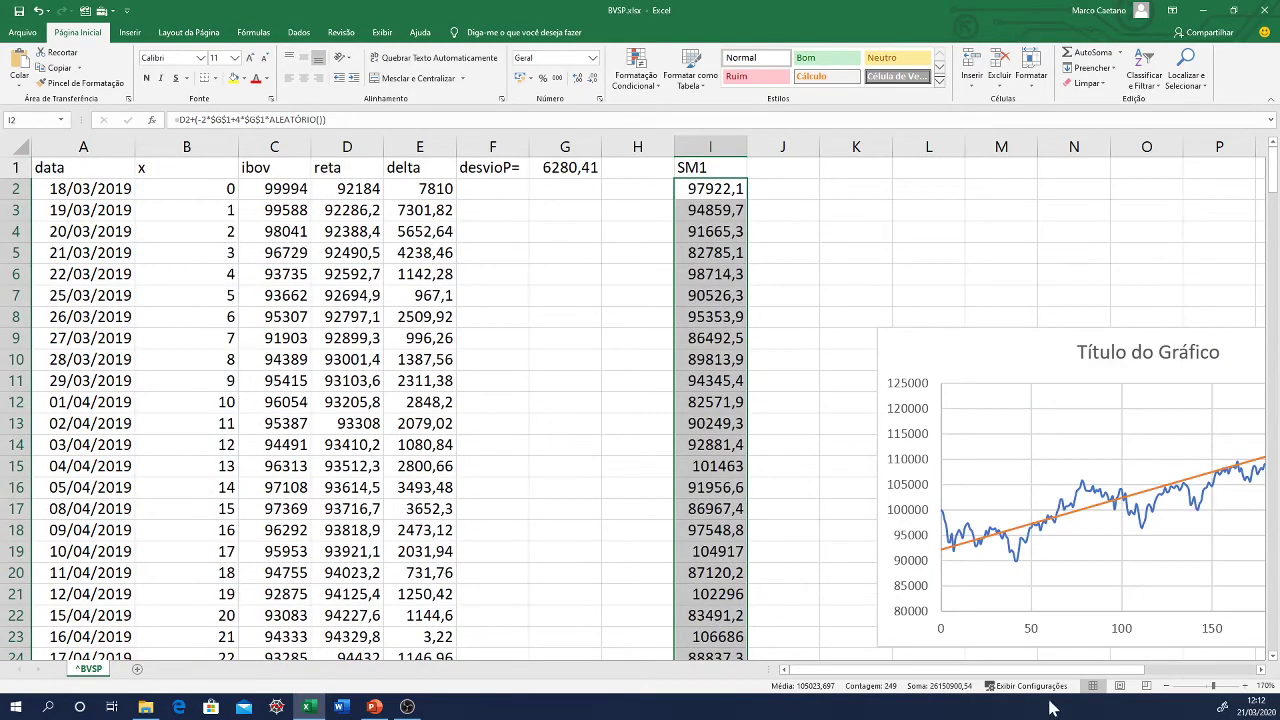
- Move the chart slightly up and to the left, and switch its straight-line series from the reta column to the SM1 values in I2:I235
{"action": "left_click", "coordinate": [1166, 686]}
{"action": "left_click", "coordinate": [1166, 686]}
{"action": "left_click", "coordinate": [1166, 686]}
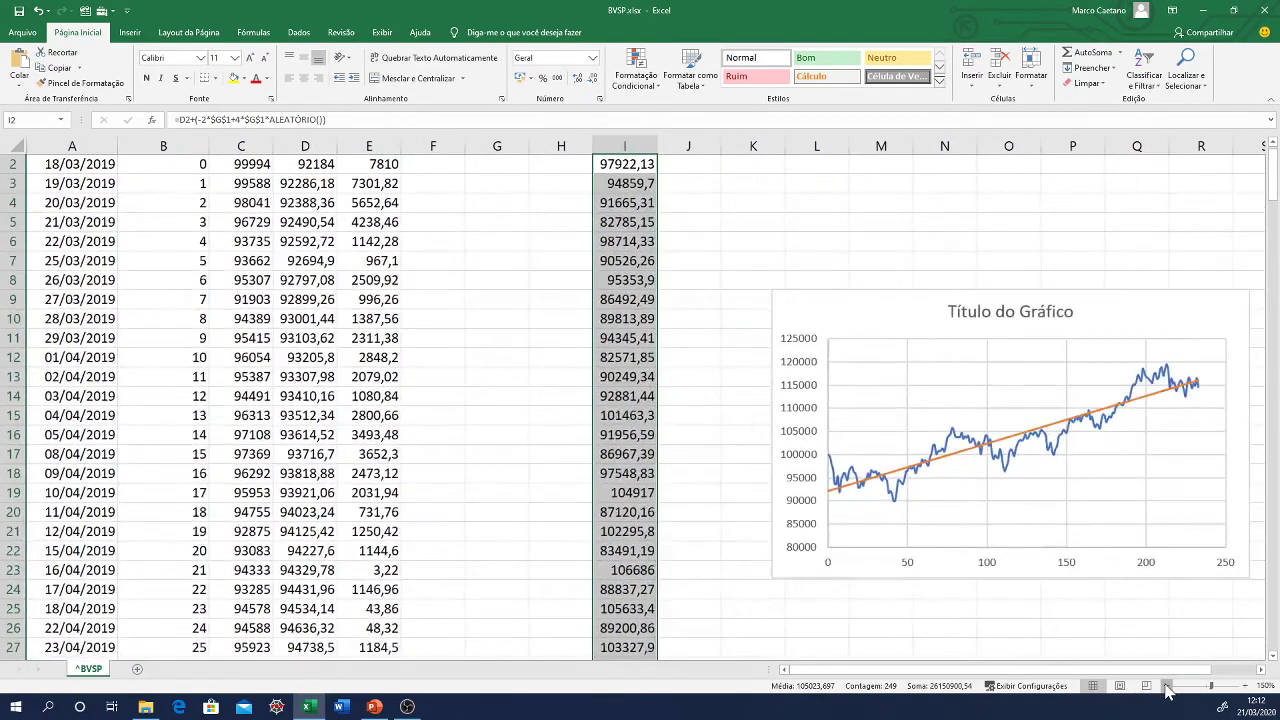
{"action": "scroll", "coordinate": [771, 566], "scroll_direction": "up", "scroll_amount": 1}
{"action": "left_click_drag", "start_coordinate": [786, 306], "coordinate": [768, 268]}
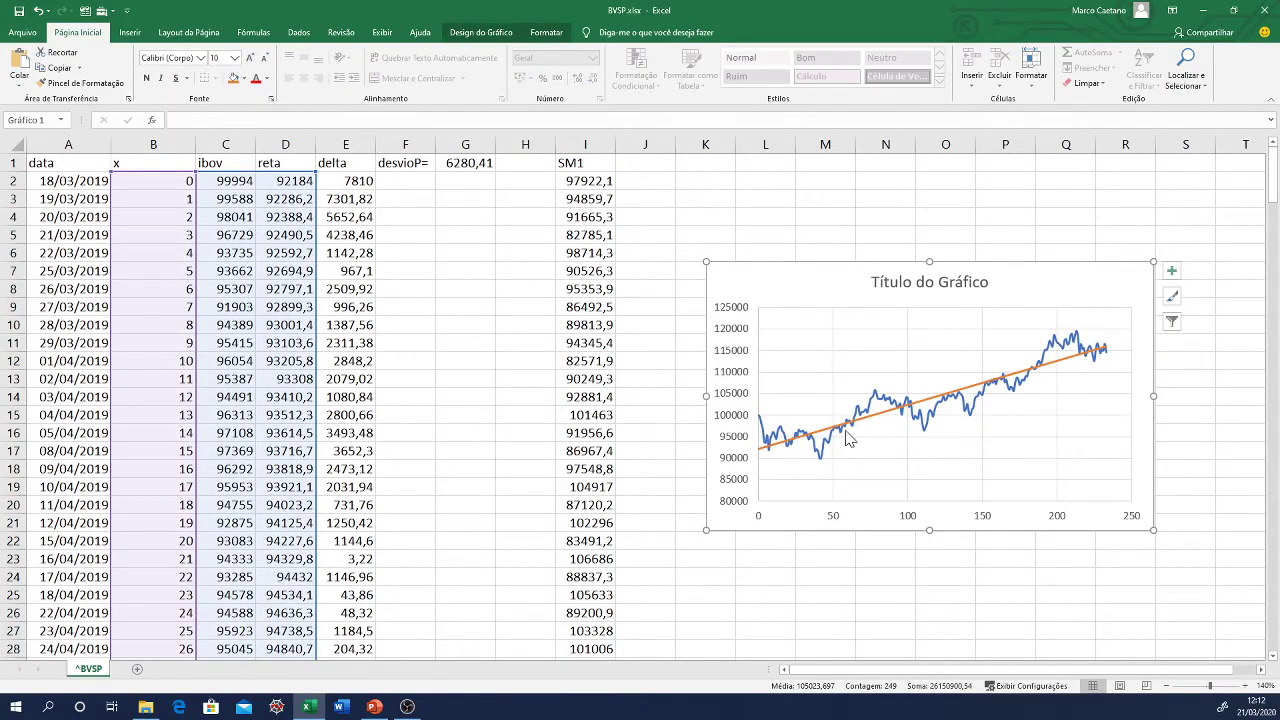
{"action": "left_click", "coordinate": [929, 403]}
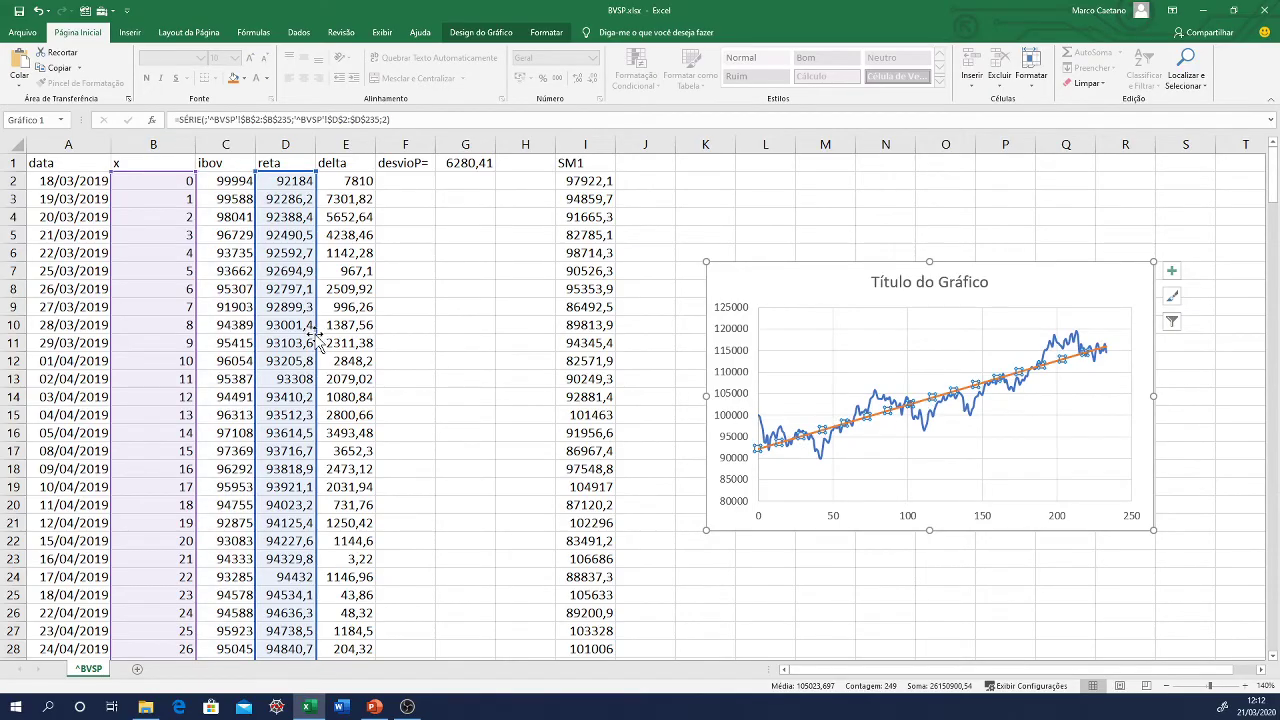
{"action": "left_click_drag", "start_coordinate": [318, 340], "coordinate": [563, 342]}
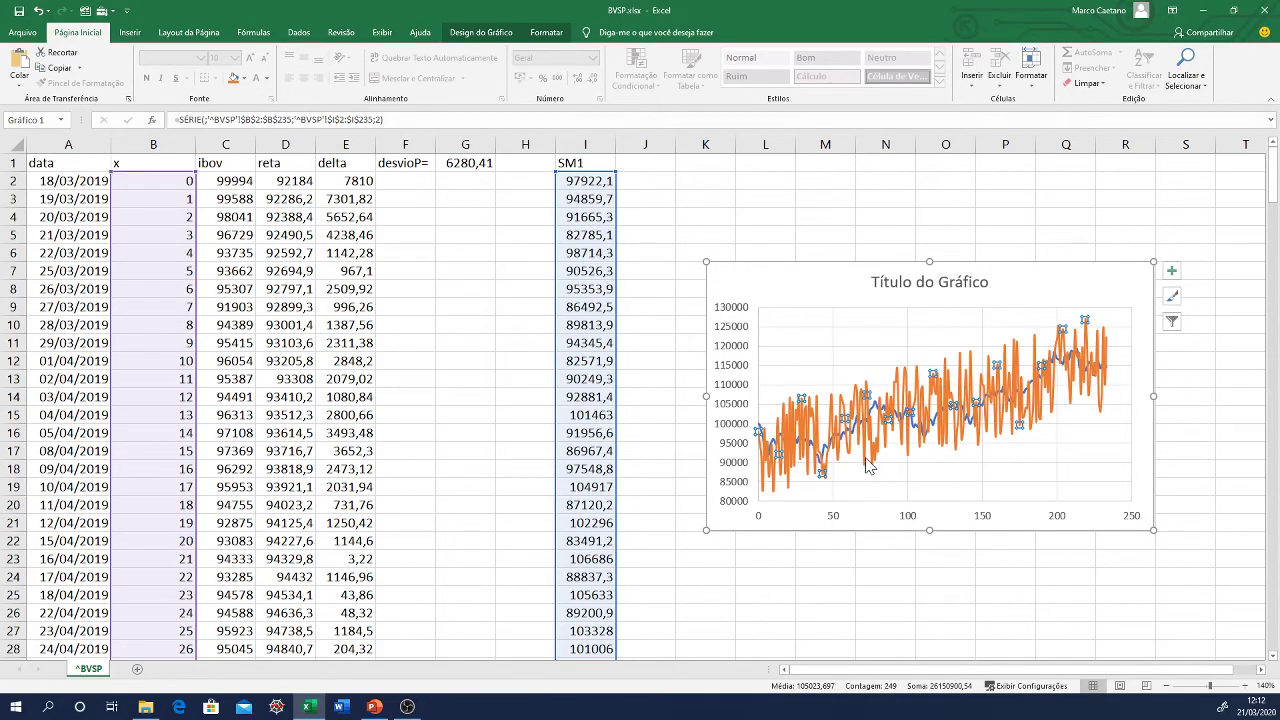
- Recalculate the sheet several times to compare different random SM1 series with the ibov line in the chart
{"action": "left_click", "coordinate": [738, 220]}
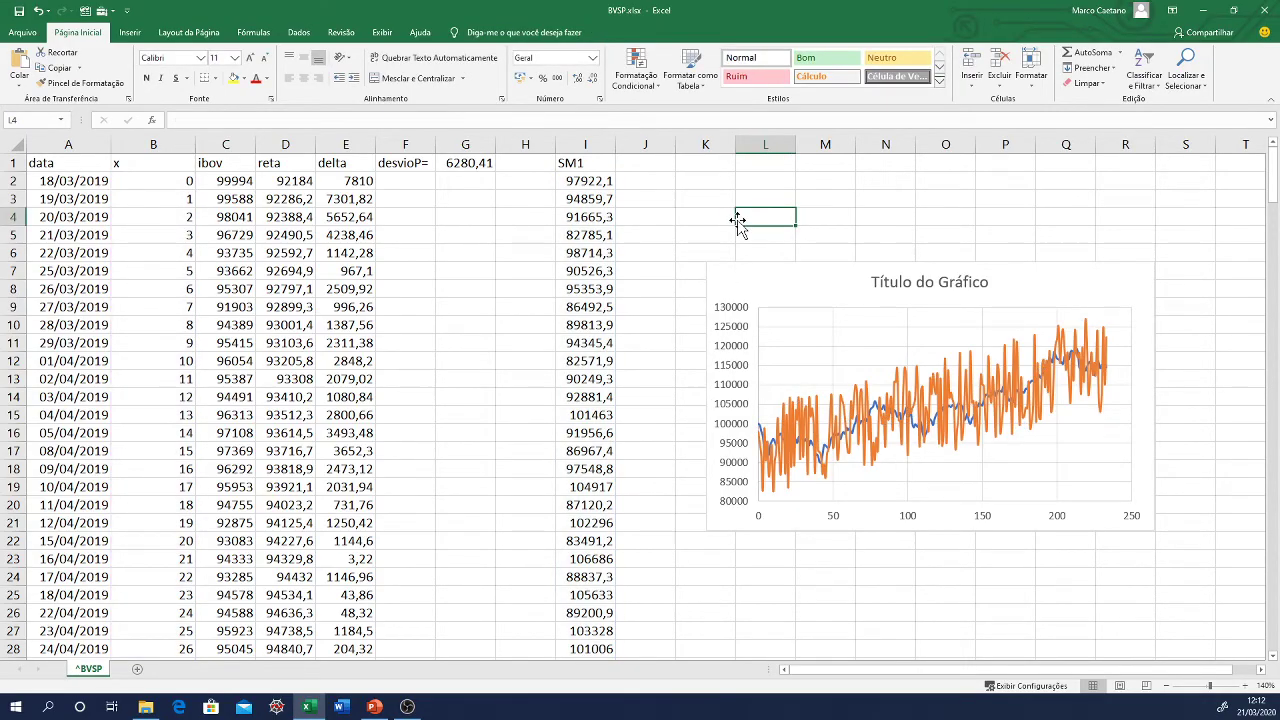
{"action": "key", "text": "F9"}
{"action": "key", "text": "F9"}
{"action": "key", "text": "F9"}
{"action": "key", "text": "F9"}
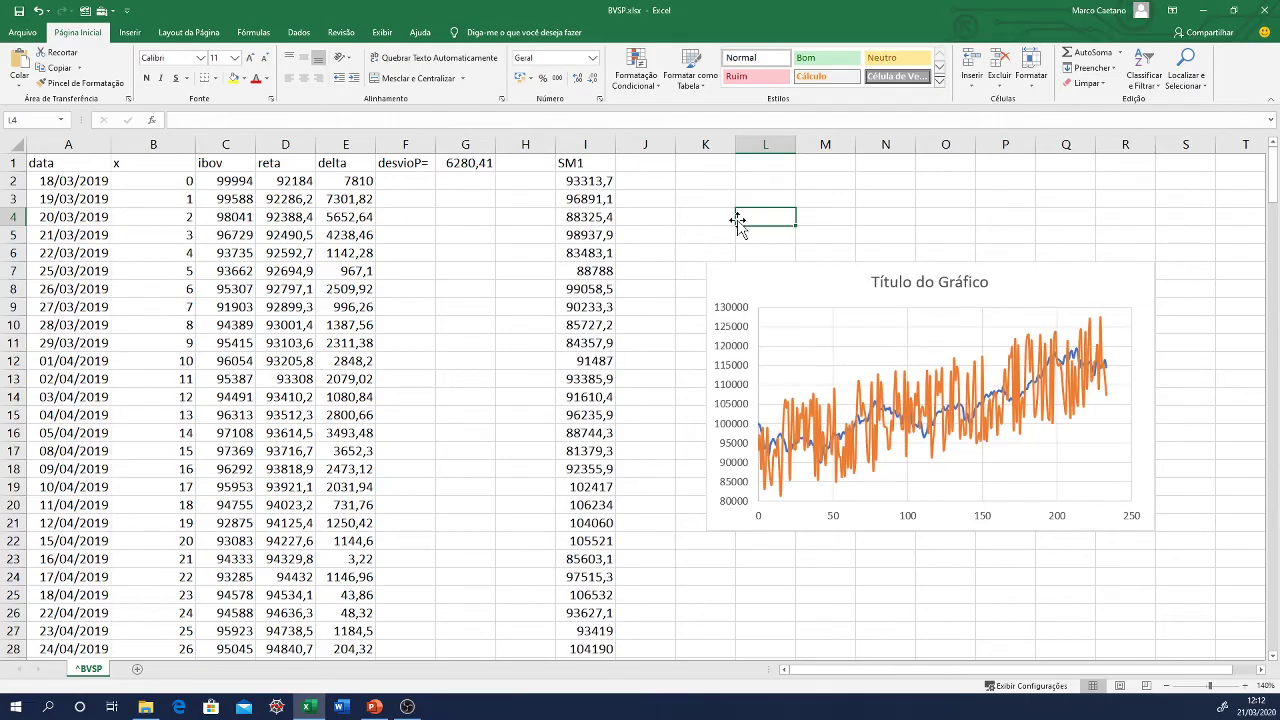
{"action": "key", "text": "F9"}
{"action": "key", "text": "F9"}
{"action": "key", "text": "F9"}
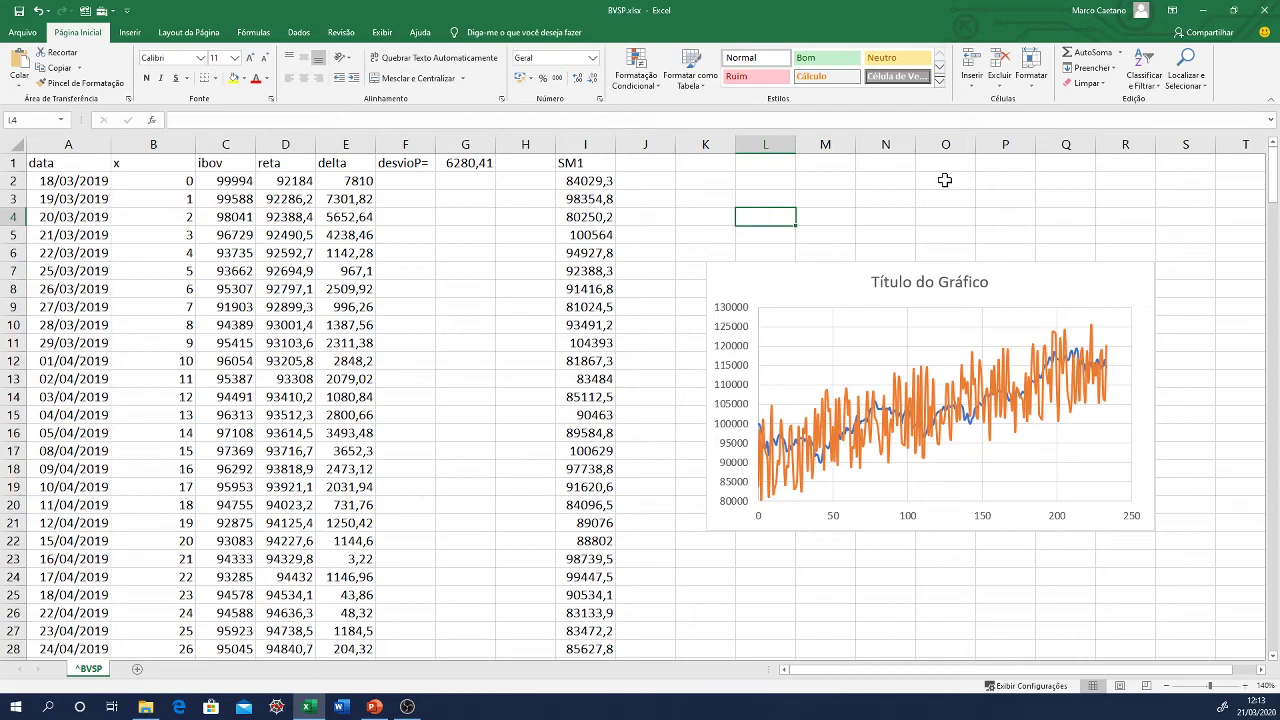
- Enter the header SM2 in cell J1
{"action": "left_click", "coordinate": [622, 165]}
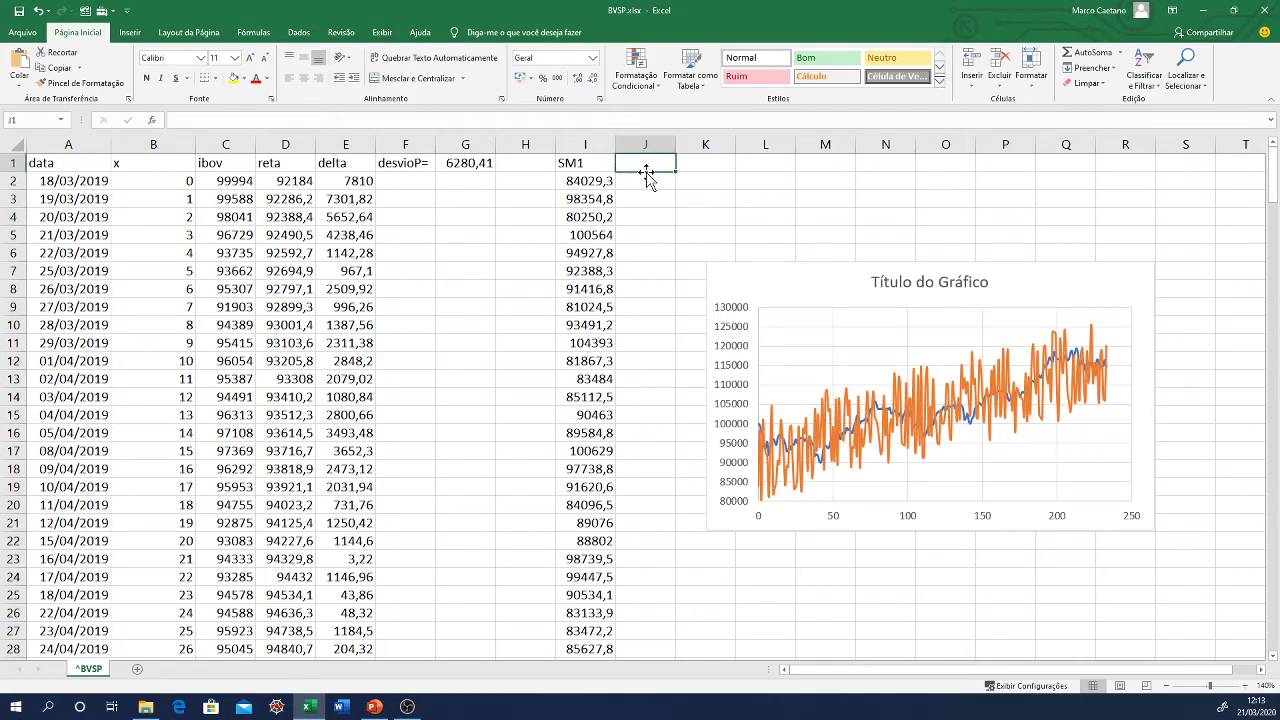
{"action": "left_click", "coordinate": [1244, 687]}
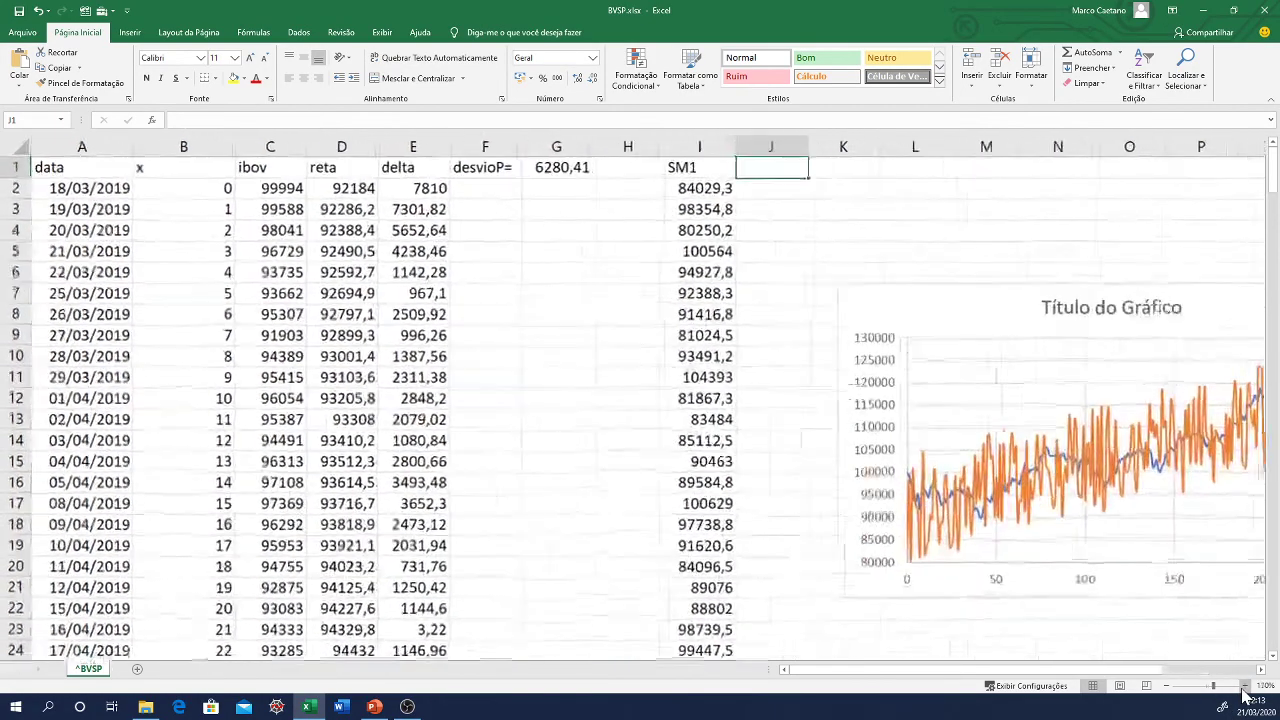
{"action": "left_click", "coordinate": [1244, 687]}
{"action": "type", "text": "SM"}
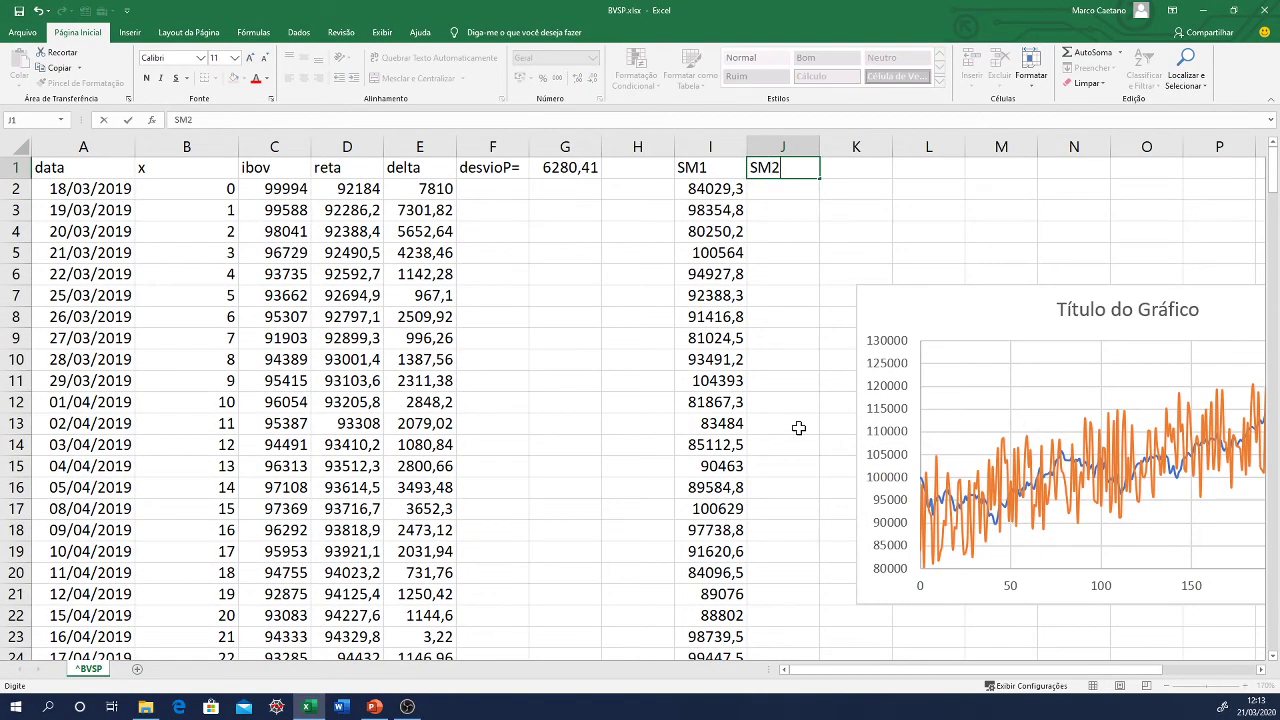
{"action": "type", "text": "2"}
{"action": "left_click", "coordinate": [789, 194]}
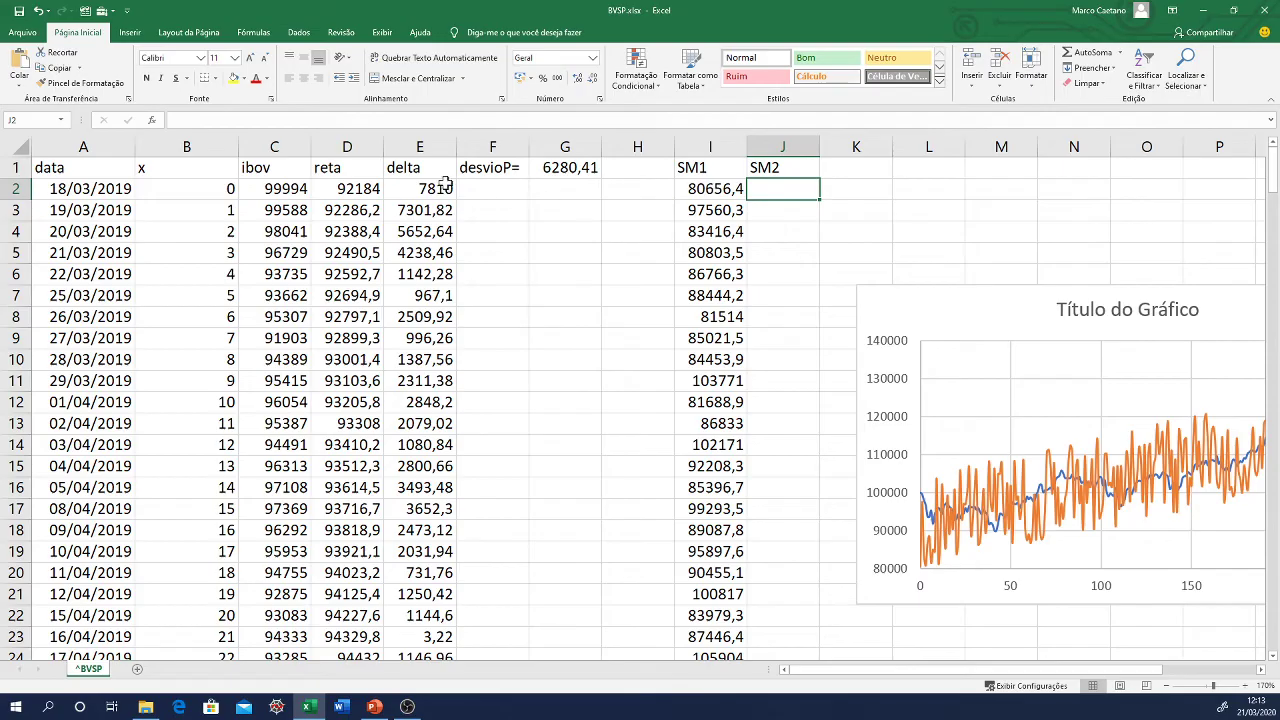
- Copy the SM1 formula into J2, correct its first reference to D2, and fill it down the SM2 column to row 250
{"action": "left_click", "coordinate": [737, 190]}
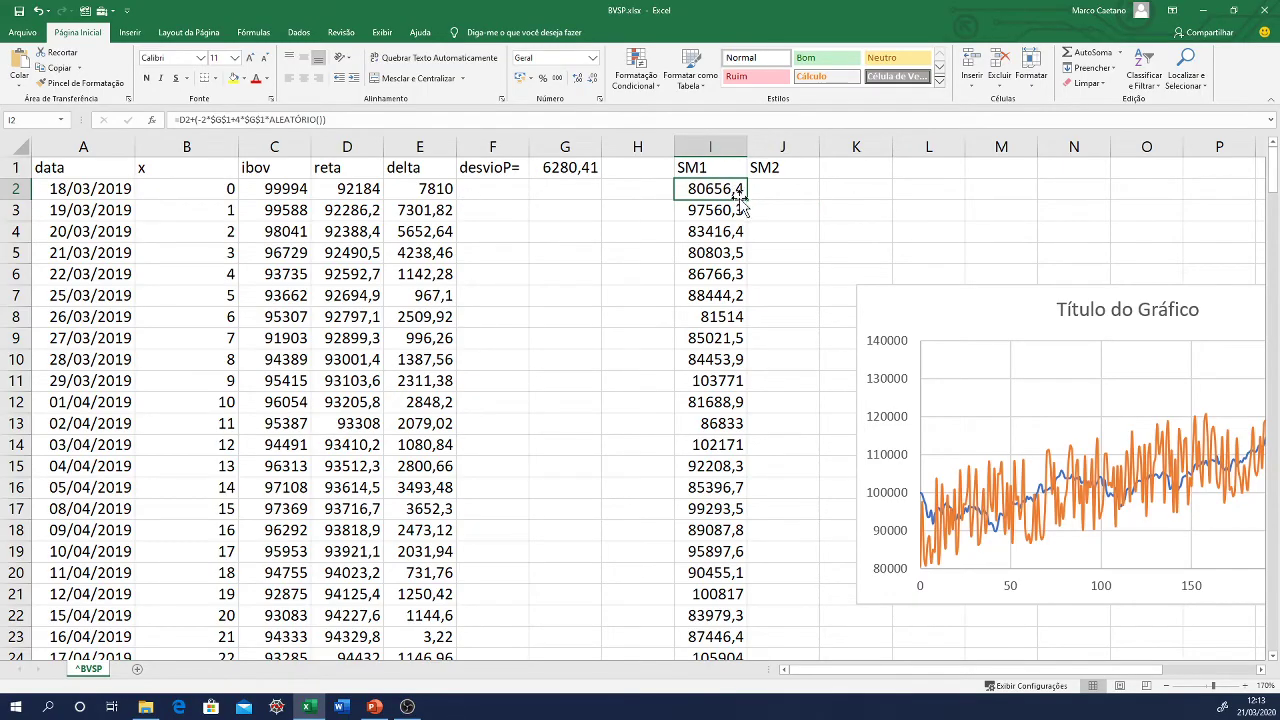
{"action": "left_click_drag", "start_coordinate": [750, 200], "coordinate": [805, 205]}
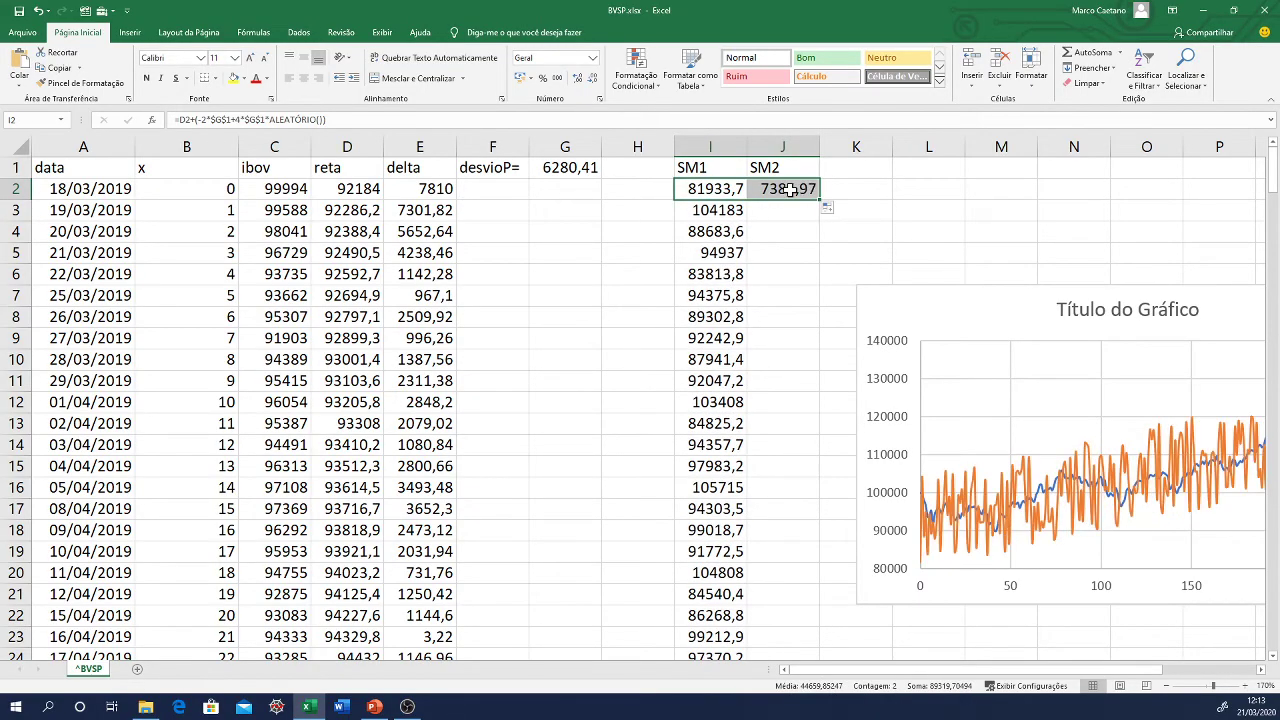
{"action": "left_click", "coordinate": [790, 190]}
{"action": "double_click", "coordinate": [790, 190]}
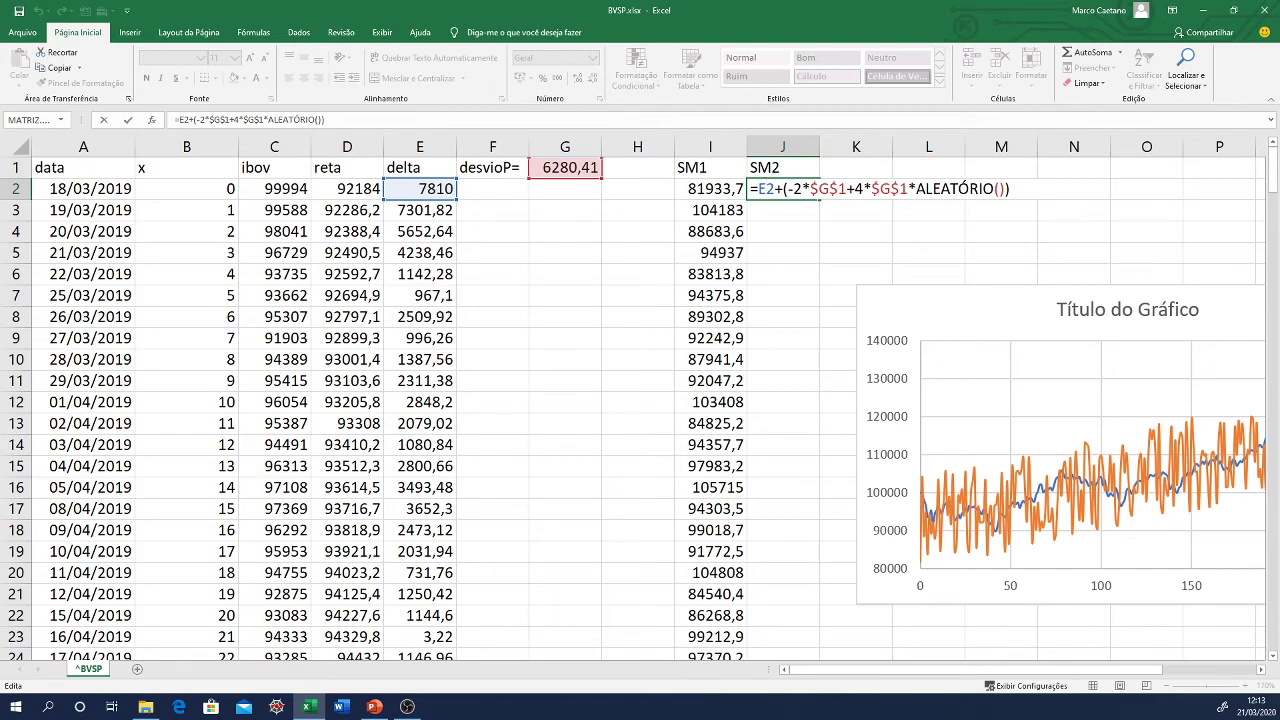
{"action": "key", "text": "BackSpace"}
{"action": "type", "text": "D"}
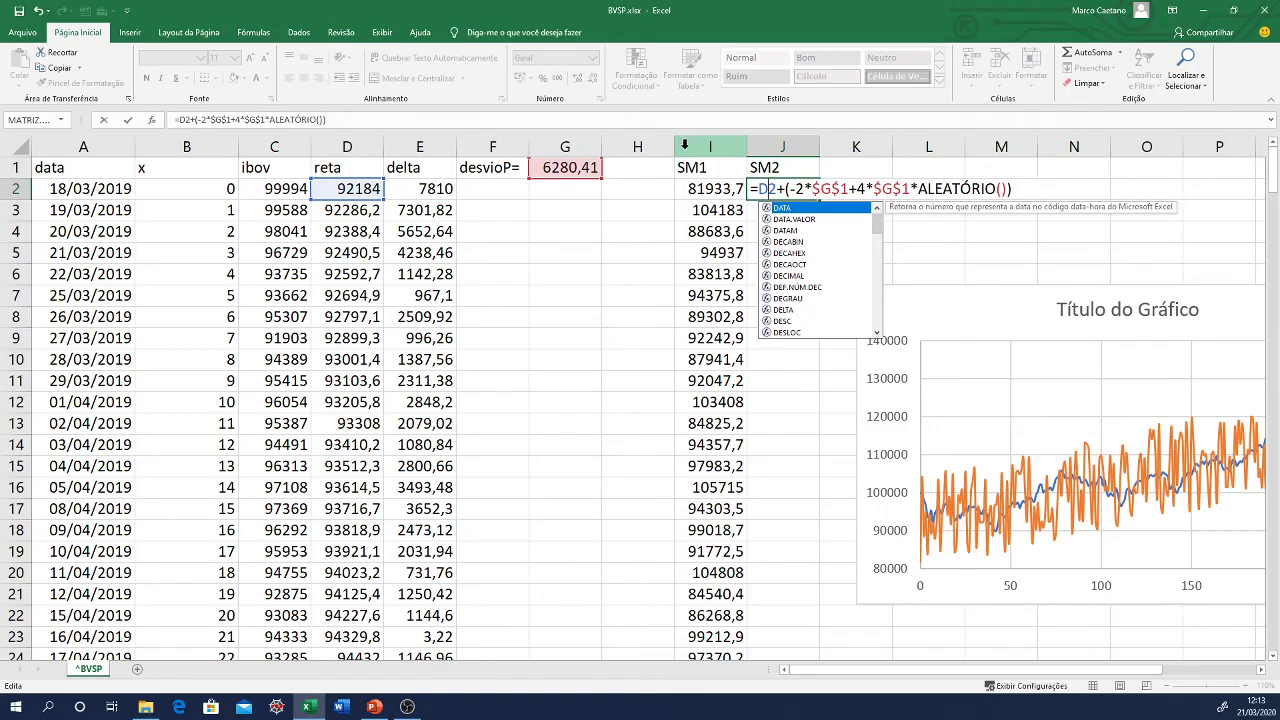
{"action": "left_click", "coordinate": [420, 120]}
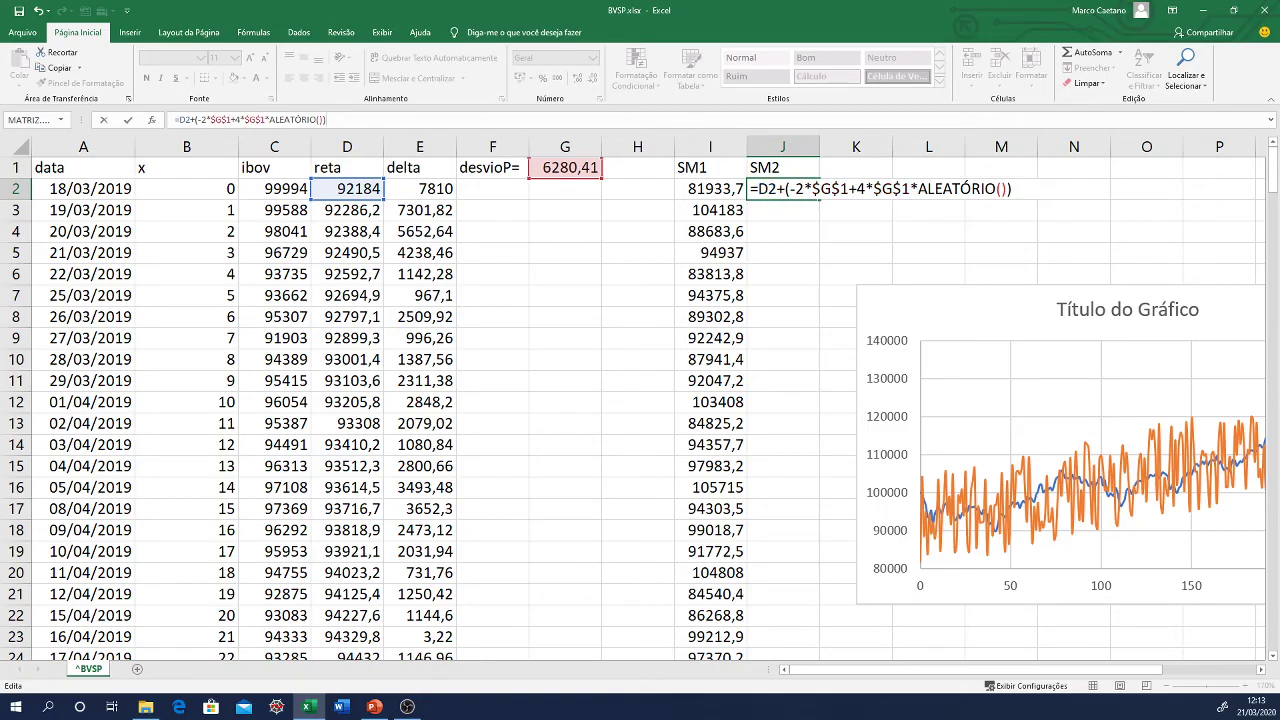
{"action": "key", "text": "Return"}
{"action": "left_click", "coordinate": [778, 195]}
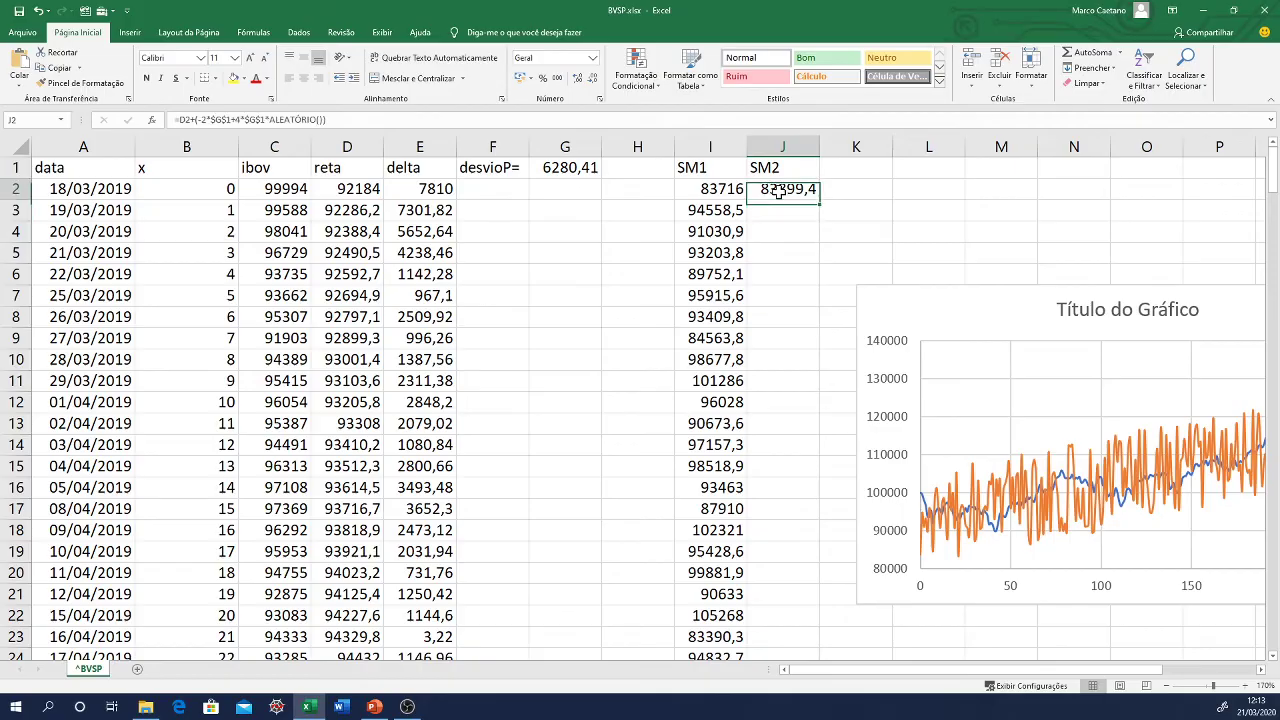
{"action": "double_click", "coordinate": [821, 200]}
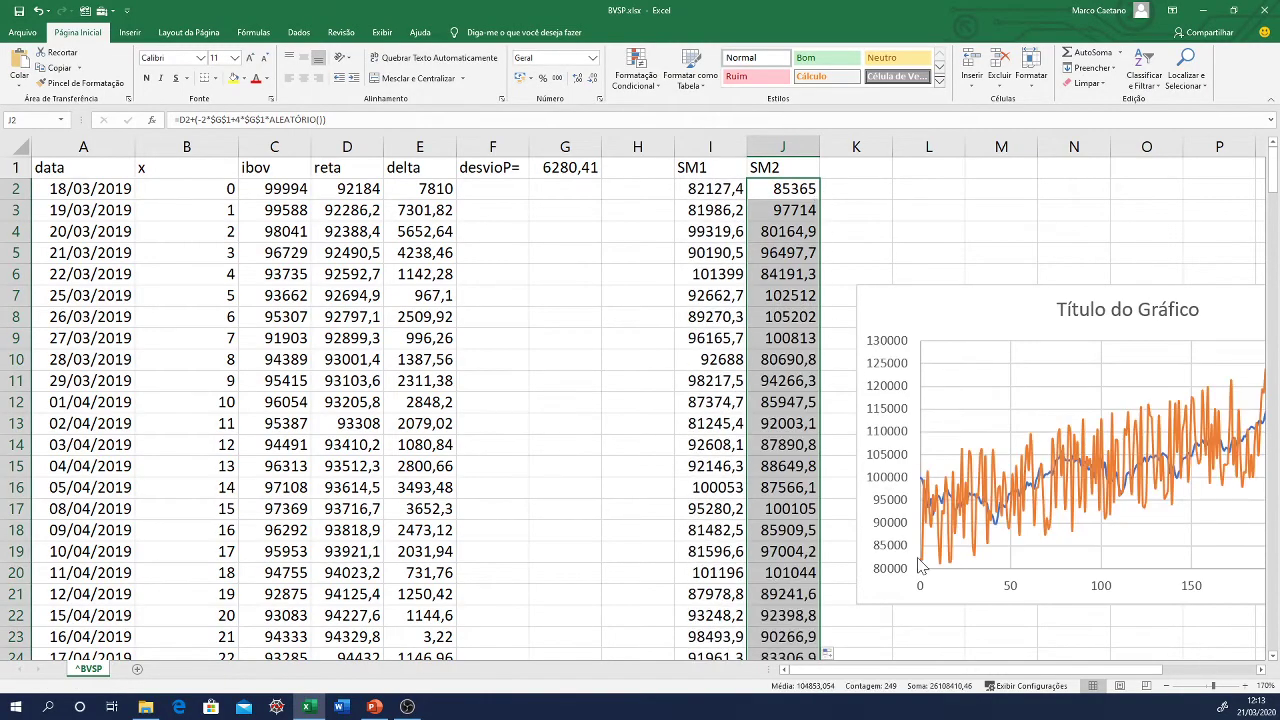
- Replace the chart's placeholder title with Ibovespa
{"action": "left_click", "coordinate": [1165, 686]}
{"action": "left_click", "coordinate": [1165, 686]}
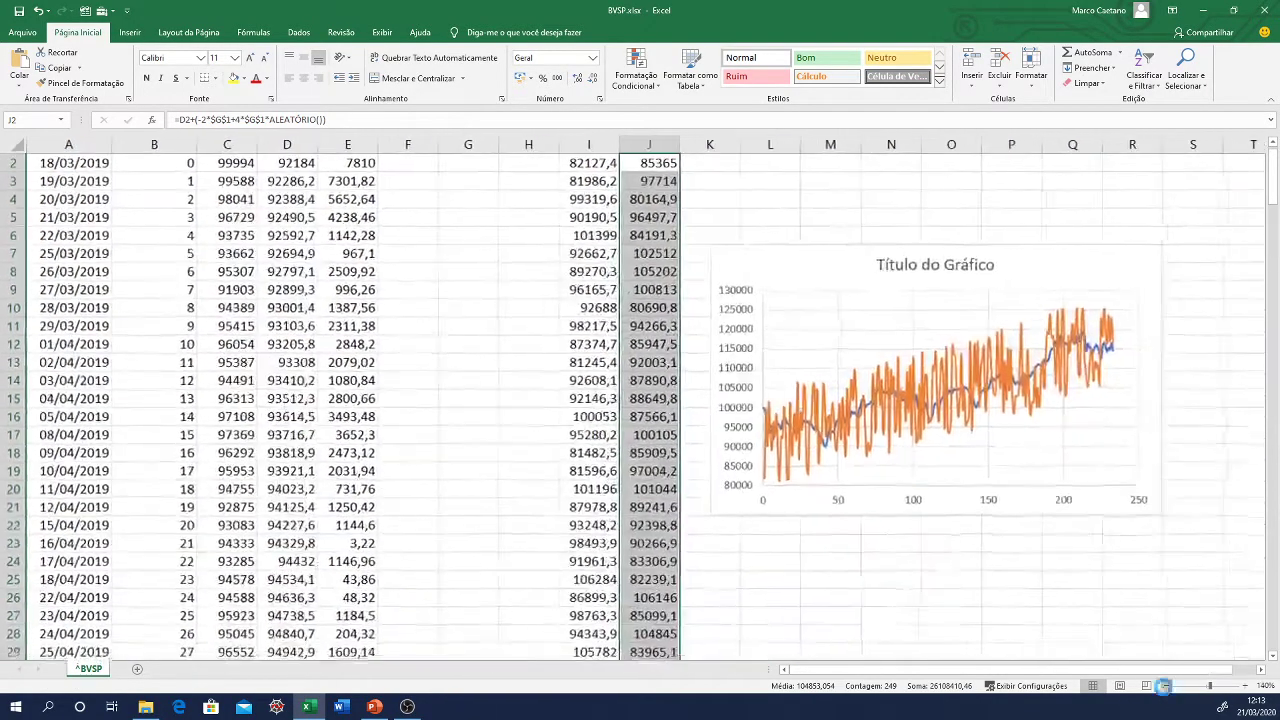
{"action": "left_click", "coordinate": [1165, 686]}
{"action": "left_click", "coordinate": [1165, 686]}
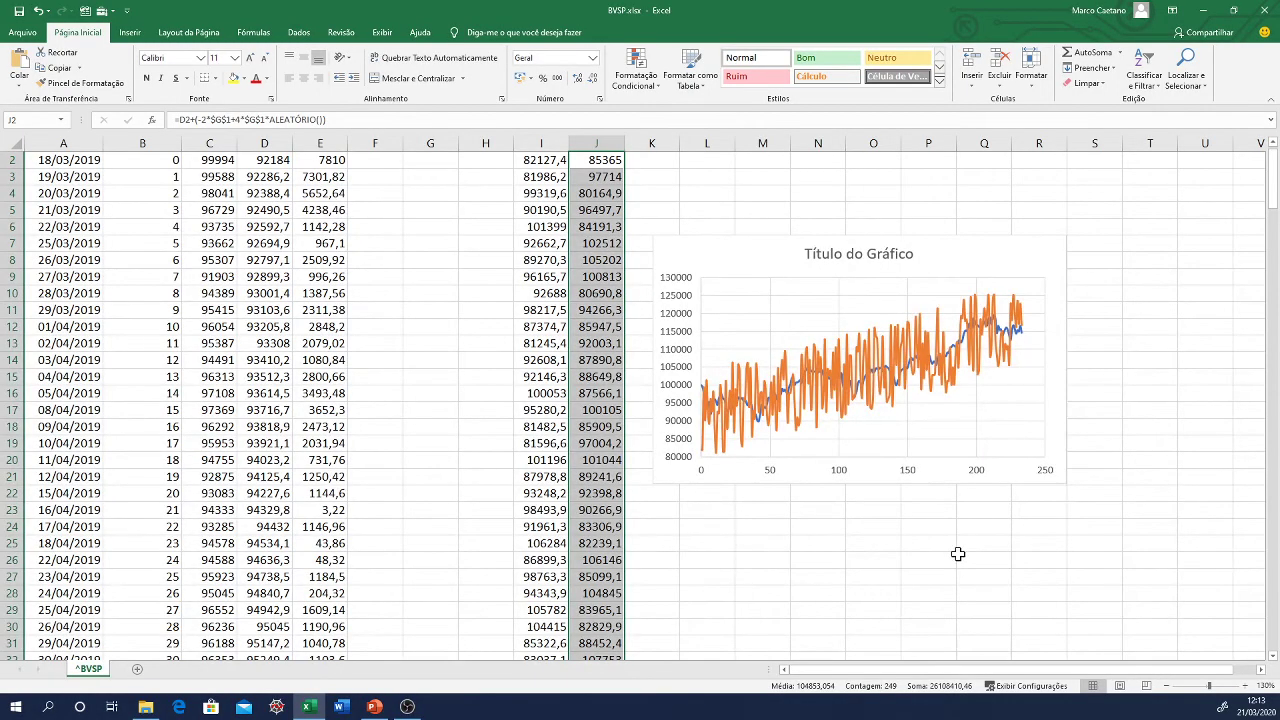
{"action": "left_click", "coordinate": [875, 258]}
{"action": "triple_click", "coordinate": [818, 256]}
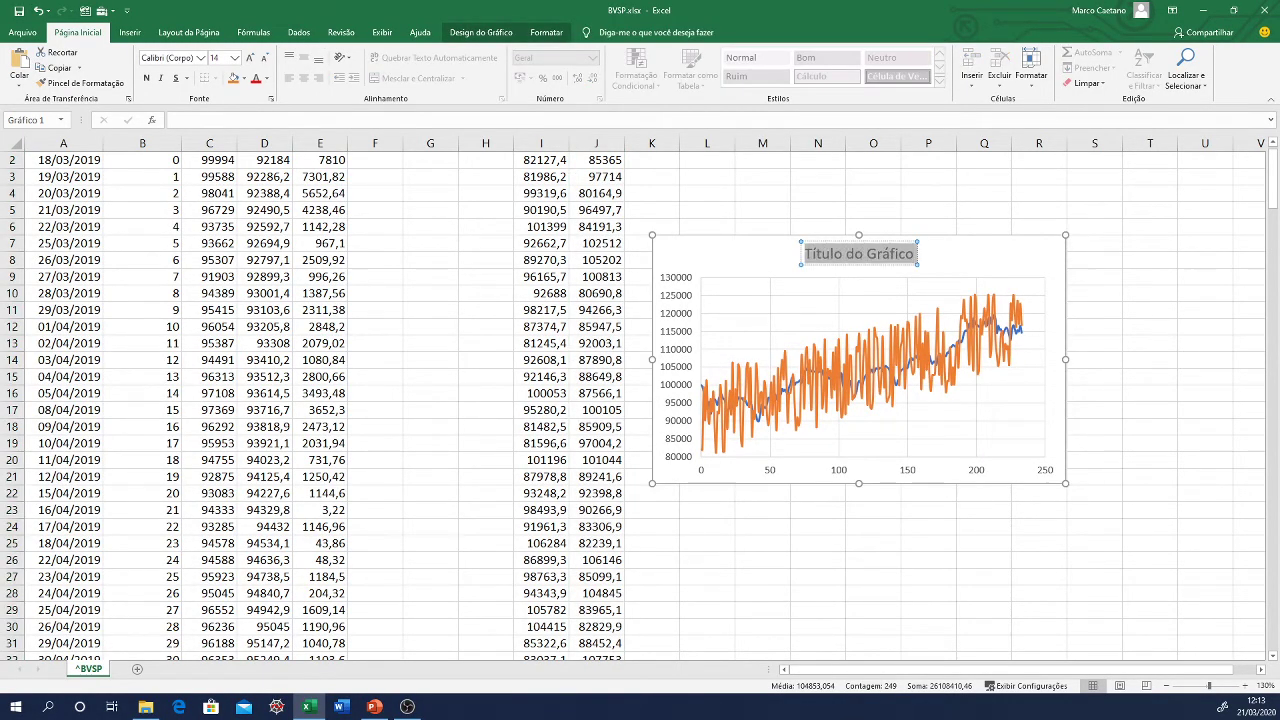
{"action": "type", "text": "Ib"}
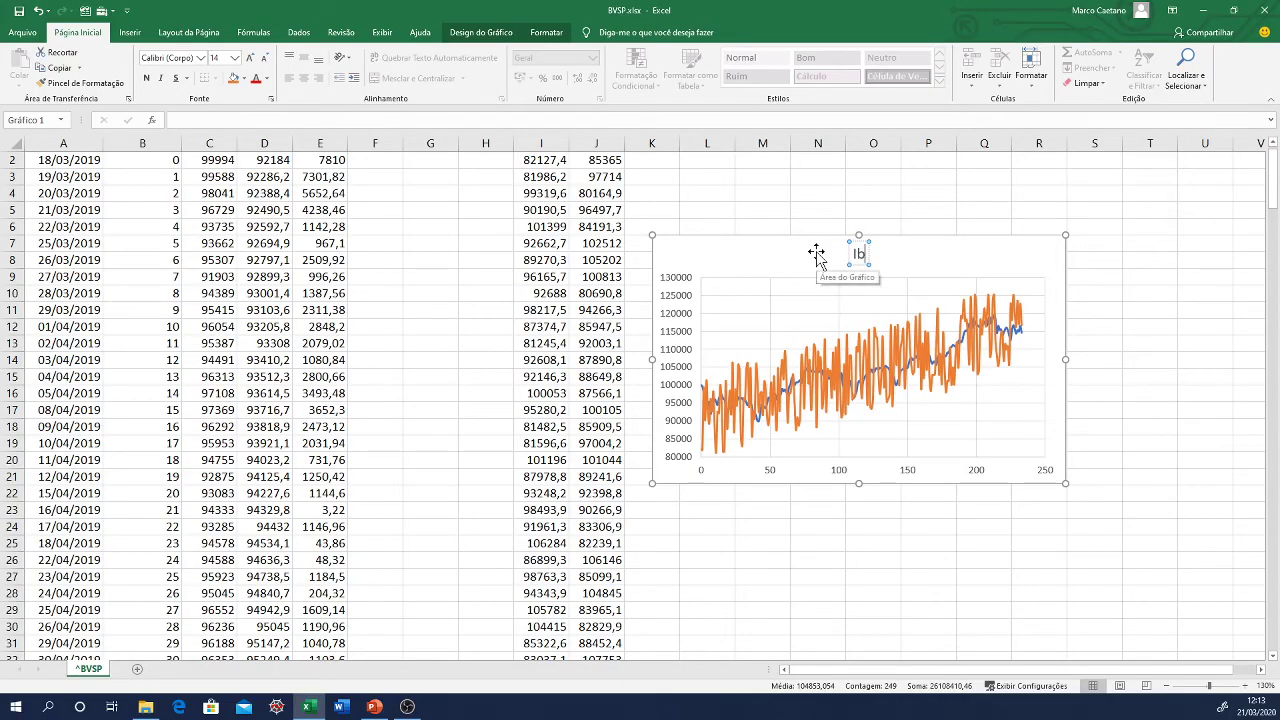
{"action": "type", "text": "ovespa"}
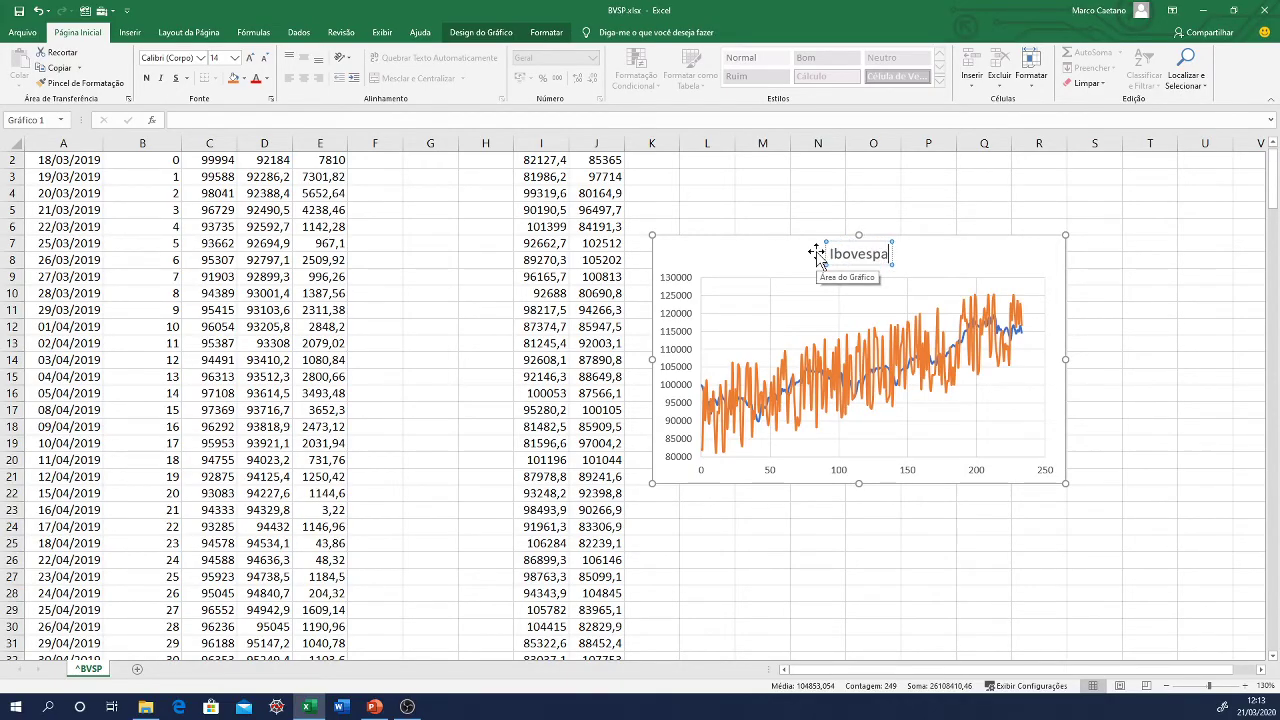
{"action": "left_click", "coordinate": [1014, 212]}
- Add a new data series to the Ibovespa chart, using B2:B250 of the x column as its X values
{"action": "left_click", "coordinate": [979, 240]}
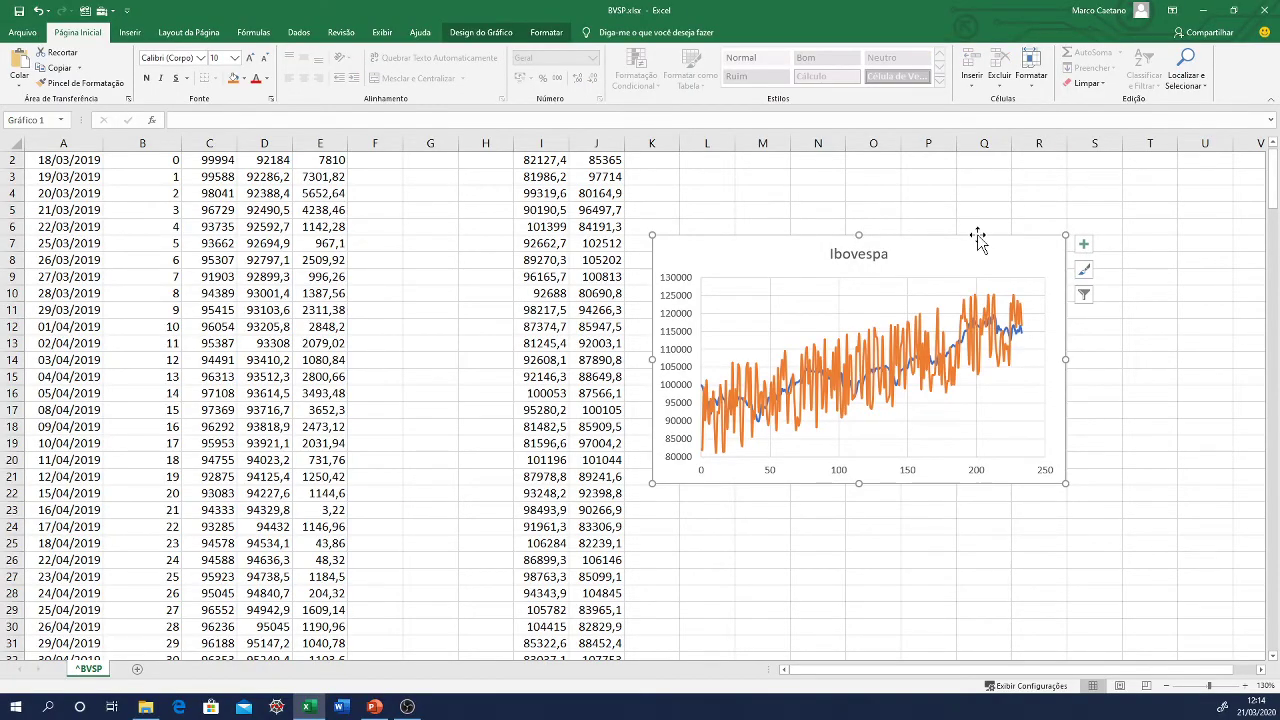
{"action": "left_click", "coordinate": [491, 41]}
{"action": "left_click", "coordinate": [726, 84]}
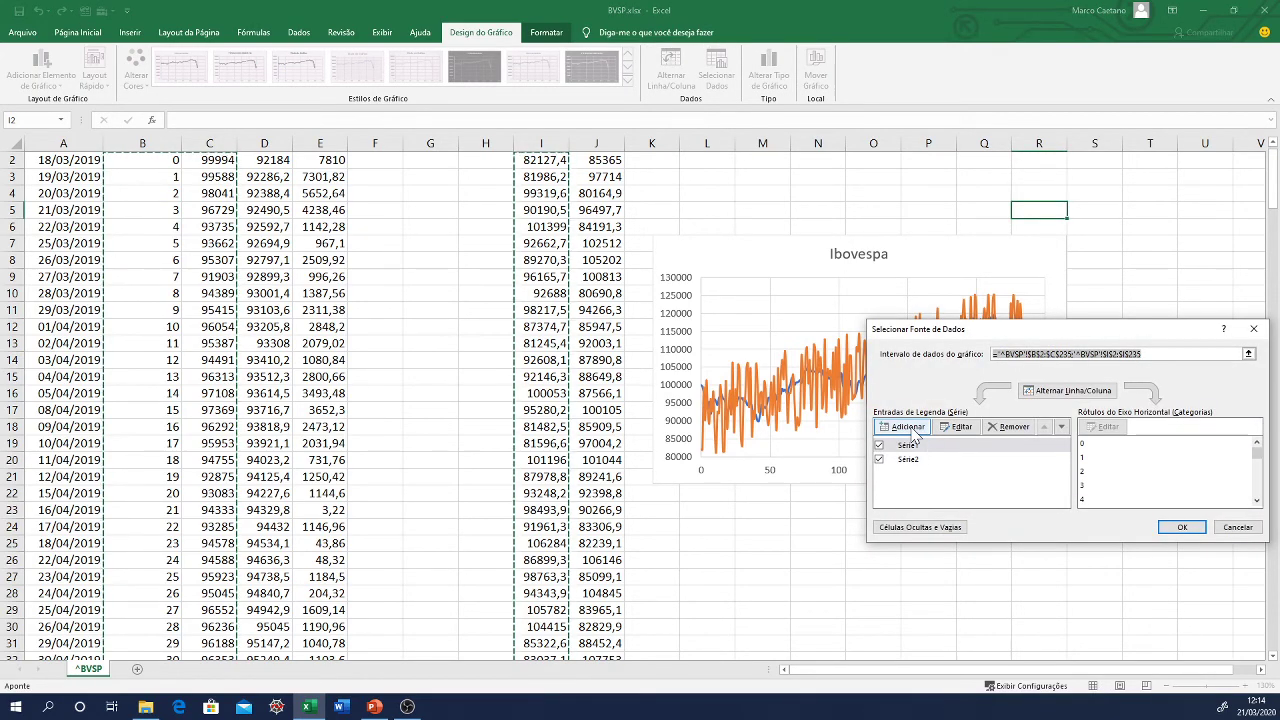
{"action": "left_click", "coordinate": [907, 427]}
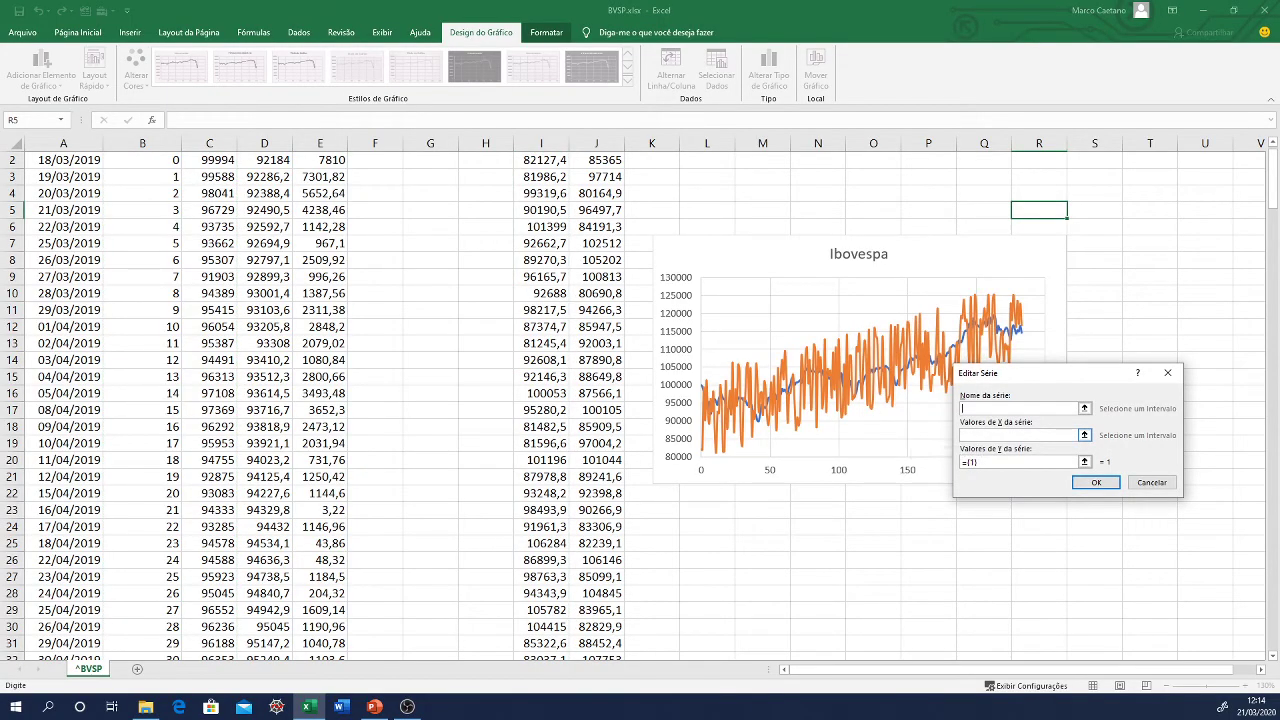
{"action": "left_click", "coordinate": [160, 162]}
{"action": "key", "text": "ctrl+shift+Down"}
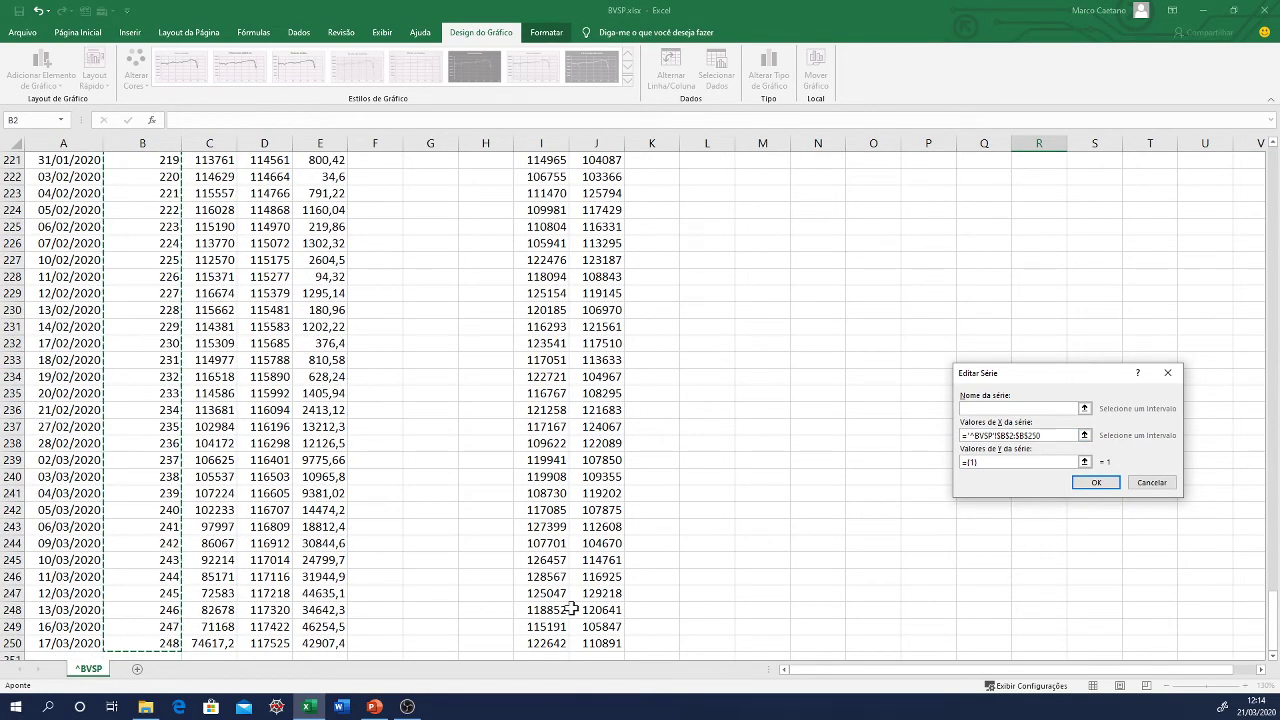
- Set the new series' Y values to the SM2 range J2:J250 and apply the chart's data source changes
{"action": "left_click", "coordinate": [1084, 462]}
{"action": "scroll", "coordinate": [778, 467], "scroll_direction": "up", "scroll_amount": 20}
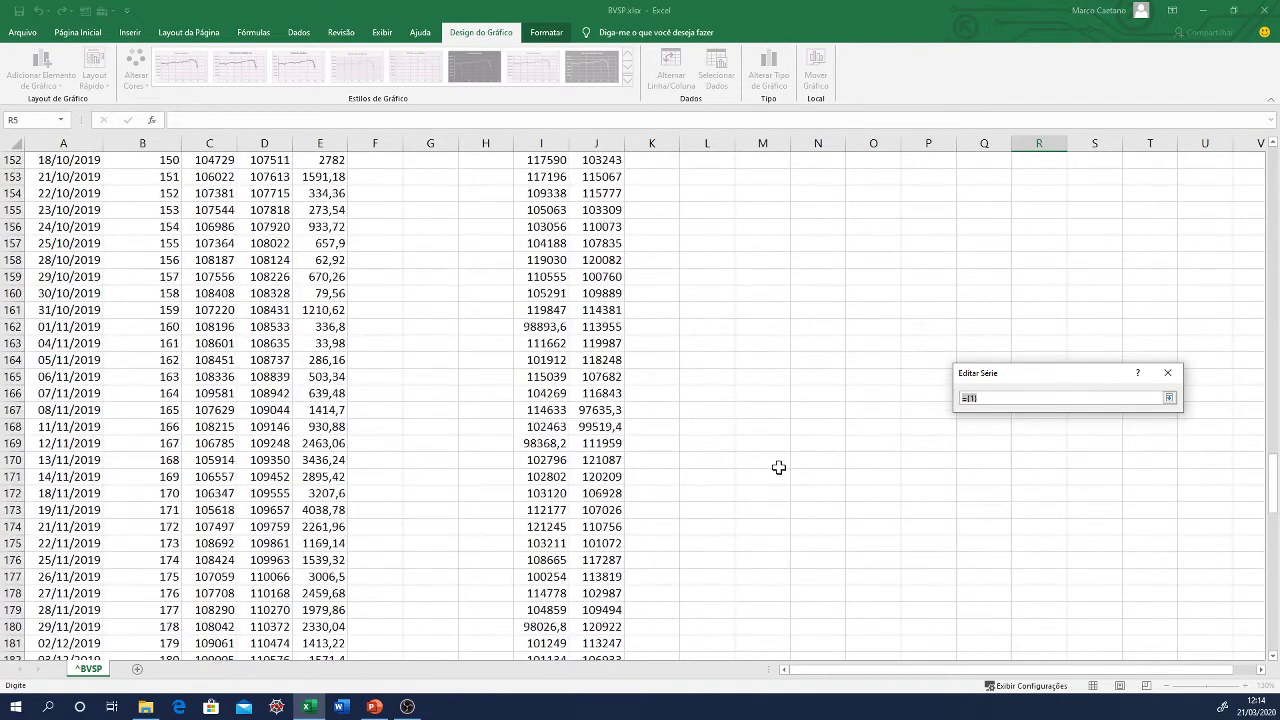
{"action": "scroll", "coordinate": [778, 467], "scroll_direction": "up", "scroll_amount": 20}
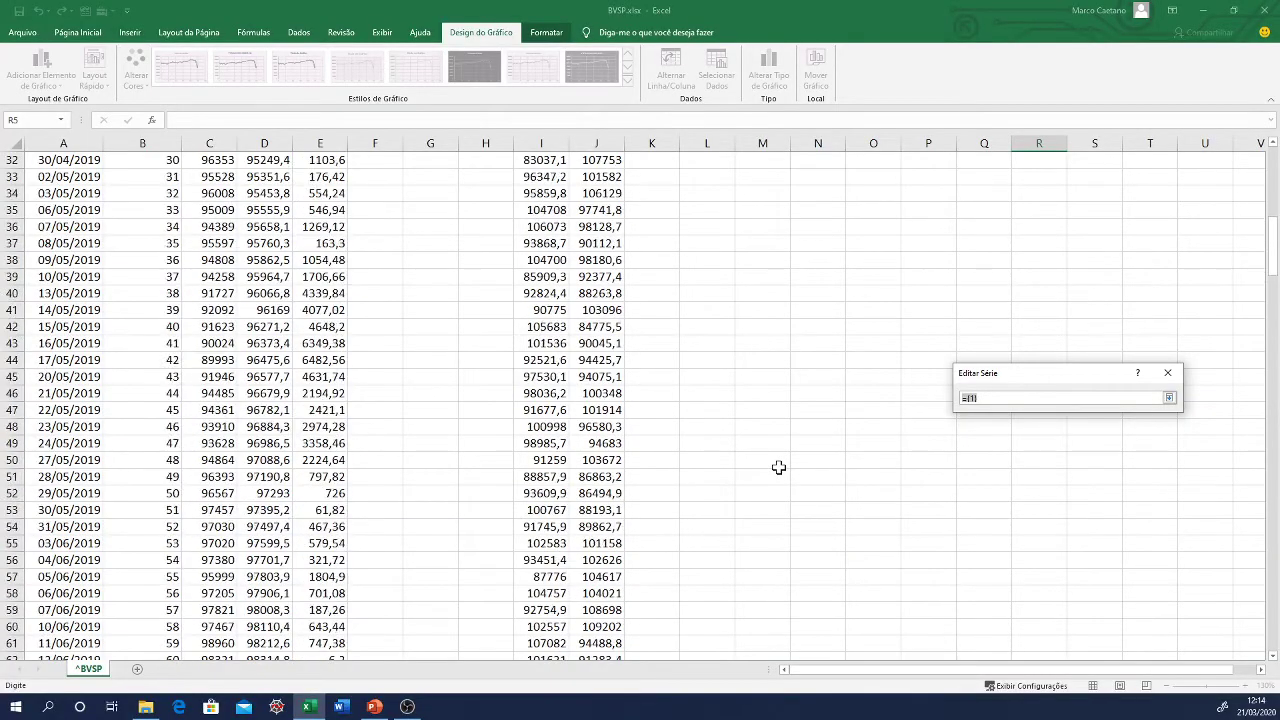
{"action": "scroll", "coordinate": [778, 467], "scroll_direction": "up", "scroll_amount": 10}
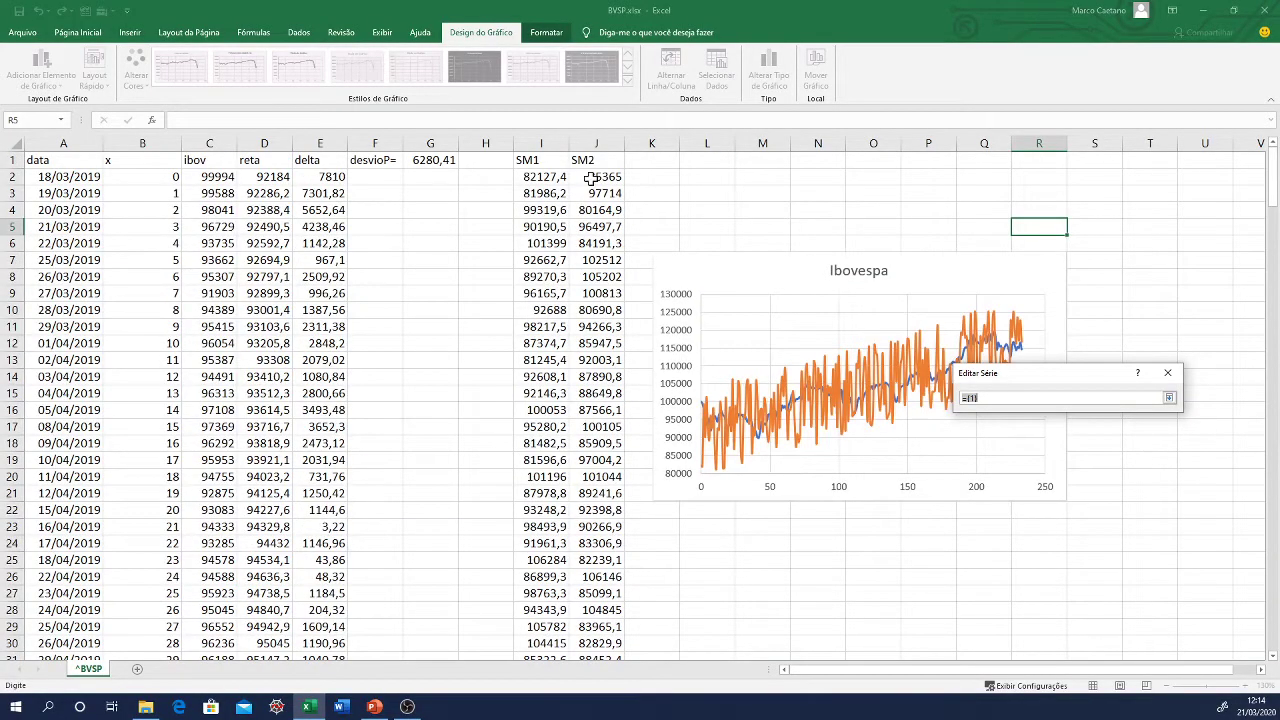
{"action": "left_click", "coordinate": [592, 177]}
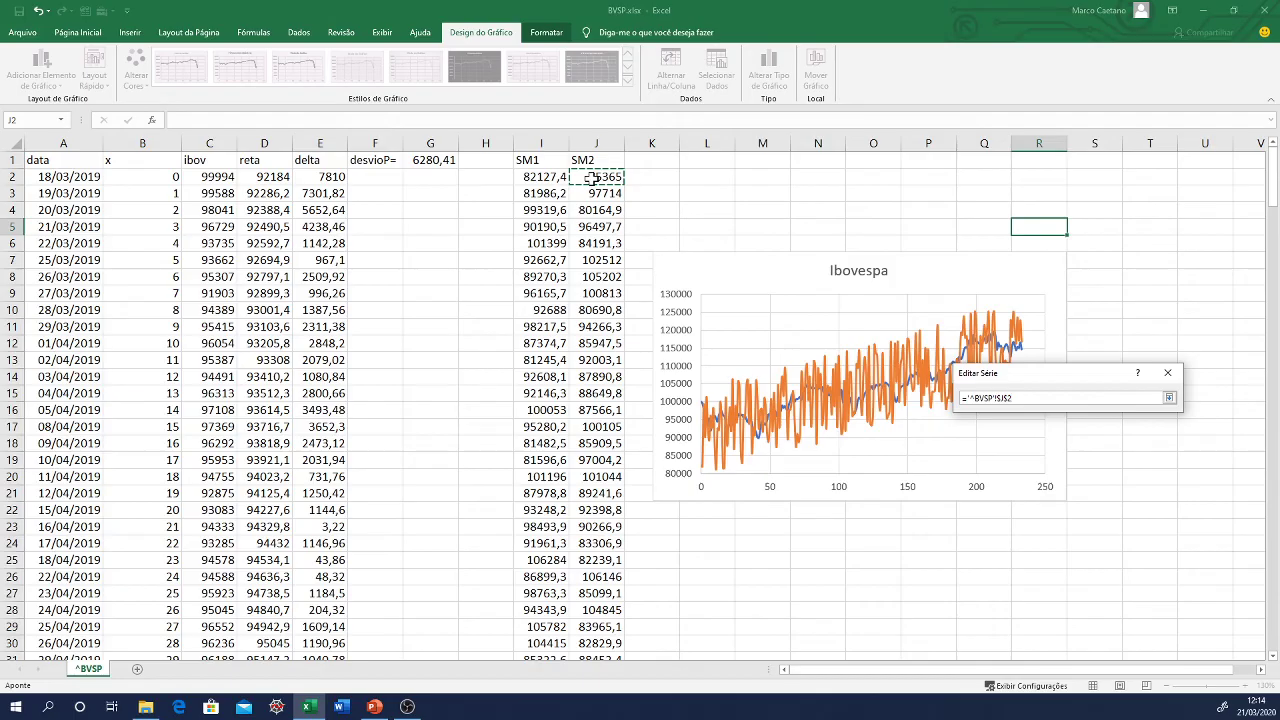
{"action": "key", "text": "ctrl+shift+Down"}
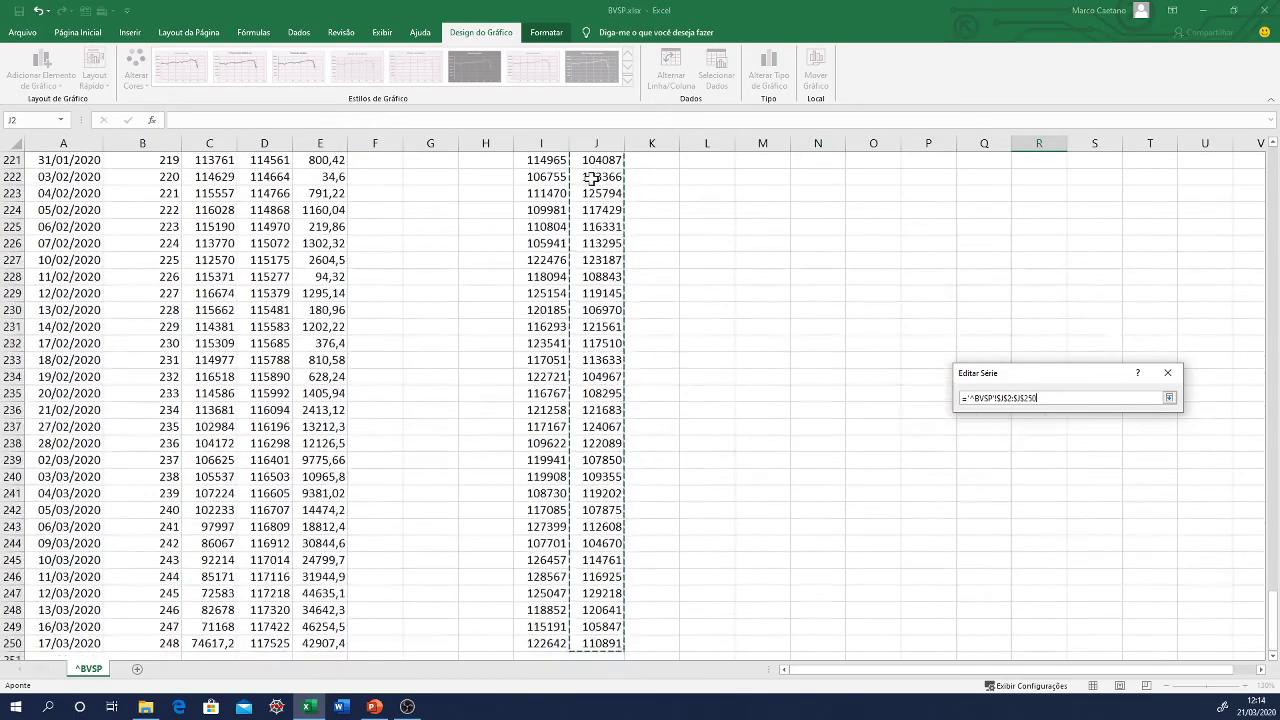
{"action": "left_click", "coordinate": [1168, 397]}
{"action": "left_click", "coordinate": [1177, 480]}
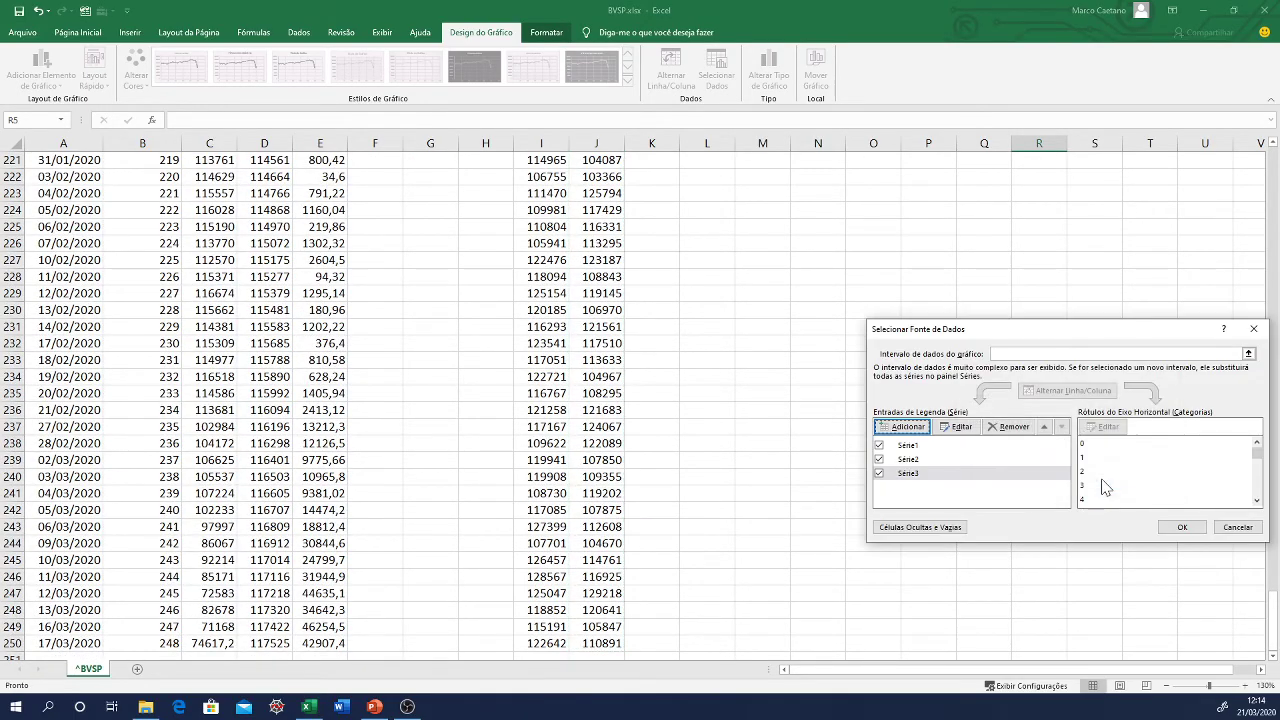
{"action": "left_click", "coordinate": [1183, 527]}
- Recalculate the sheet repeatedly to compare the random SM1 and SM2 series in the Ibovespa chart
{"action": "scroll", "coordinate": [1233, 538], "scroll_direction": "up", "scroll_amount": 7}
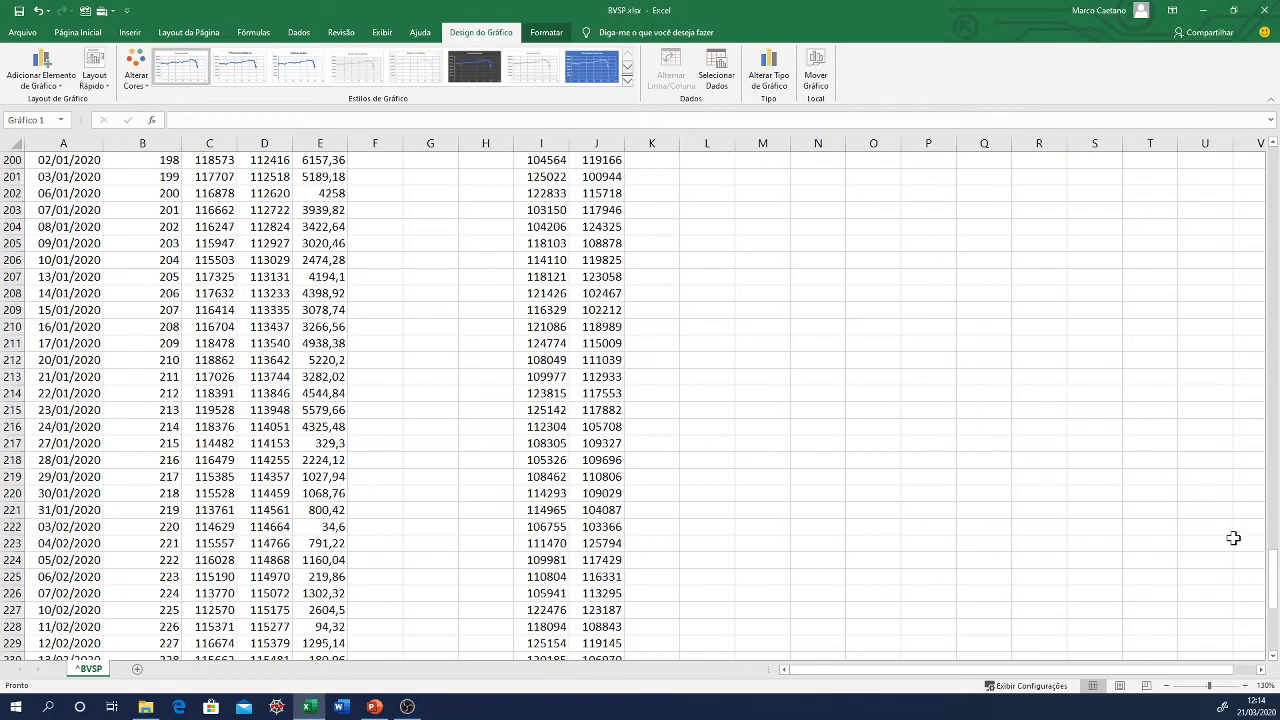
{"action": "left_click_drag", "start_coordinate": [1276, 572], "coordinate": [1246, 180]}
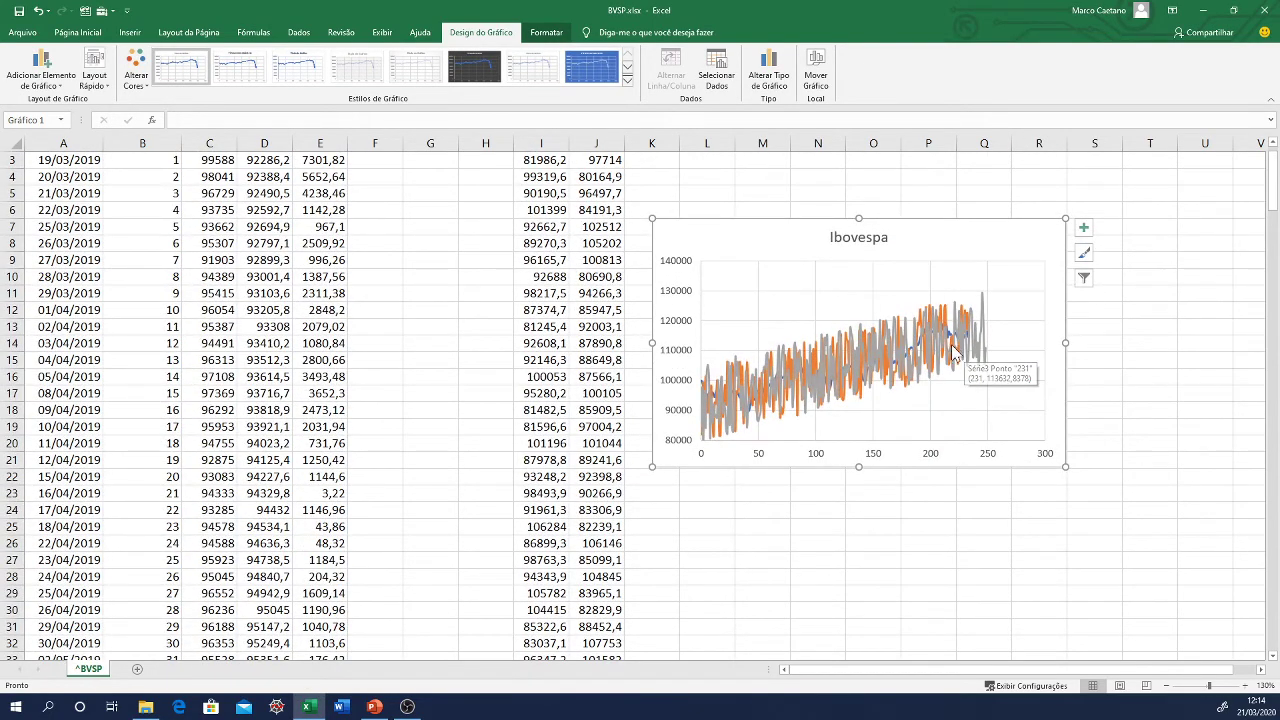
{"action": "key", "text": "F9"}
{"action": "key", "text": "F9"}
{"action": "key", "text": "F9"}
{"action": "key", "text": "F9"}
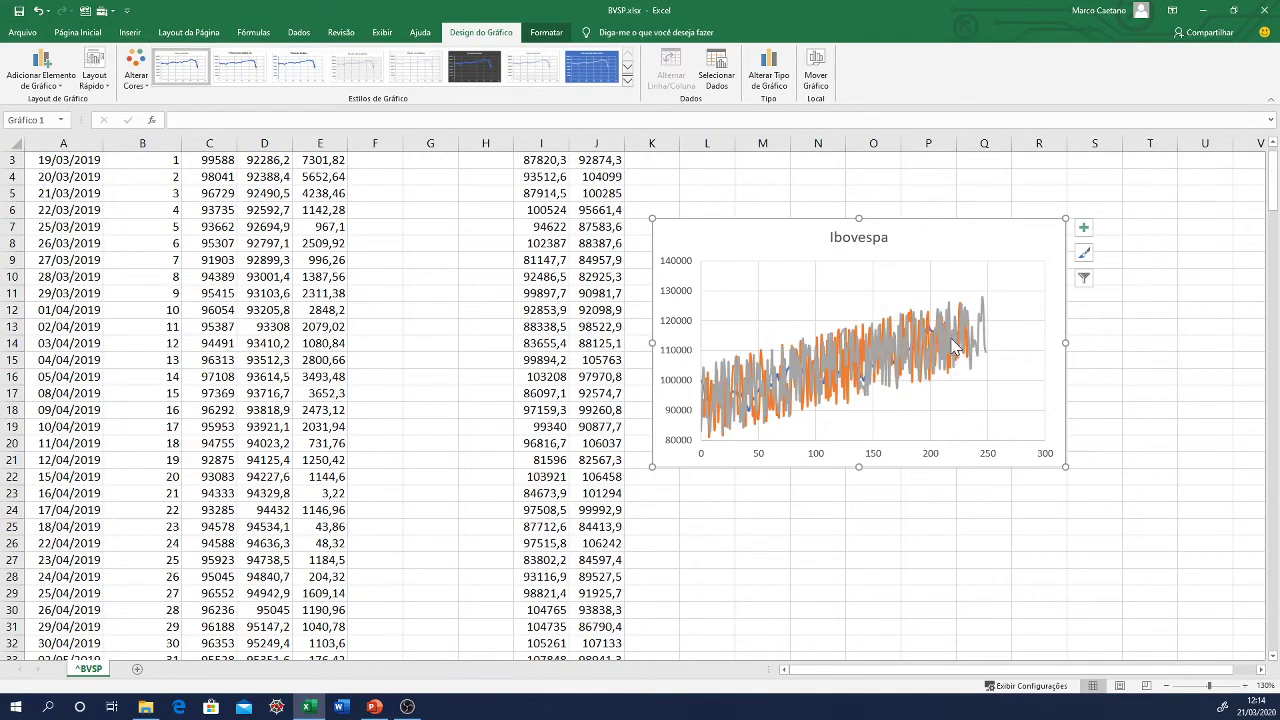
{"action": "key", "text": "F9"}
{"action": "key", "text": "F9"}
{"action": "key", "text": "F9"}
{"action": "key", "text": "F9"}
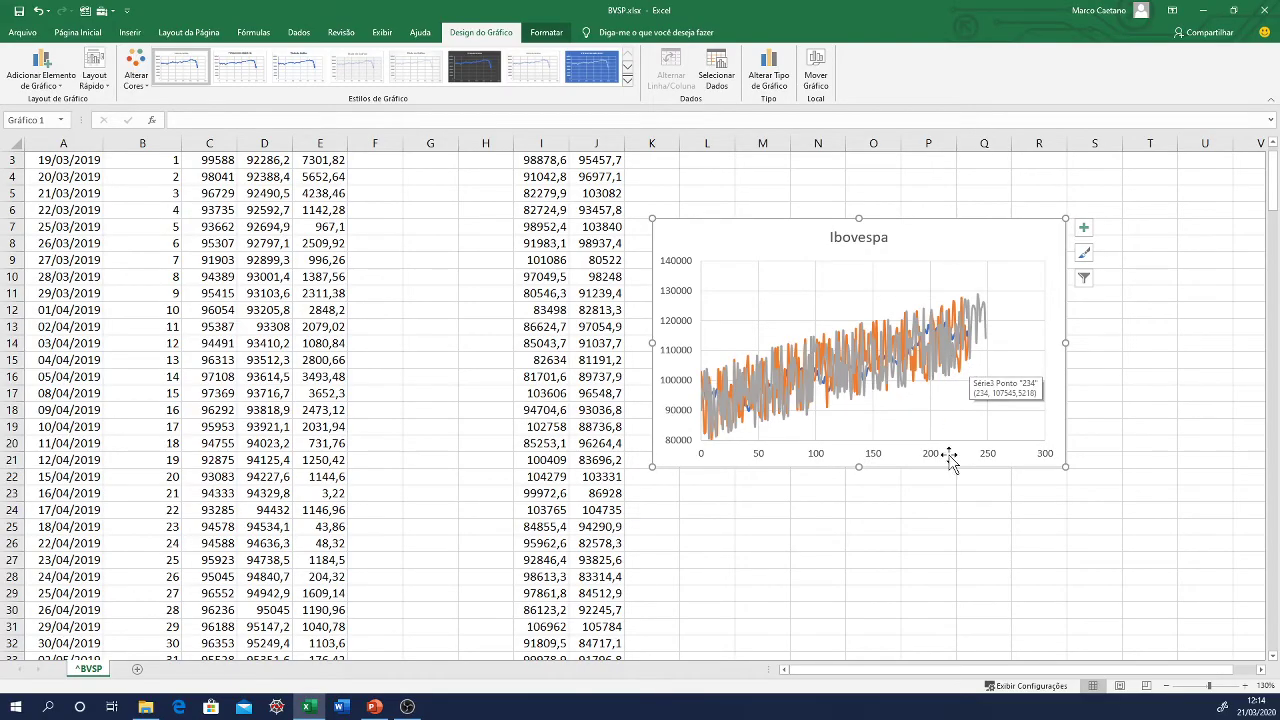
- Shorten the SM2 series in the chart to row 235, with Y values J2:J235 and X values B2:B235
{"action": "scroll", "coordinate": [949, 455], "scroll_direction": "down", "scroll_amount": 13}
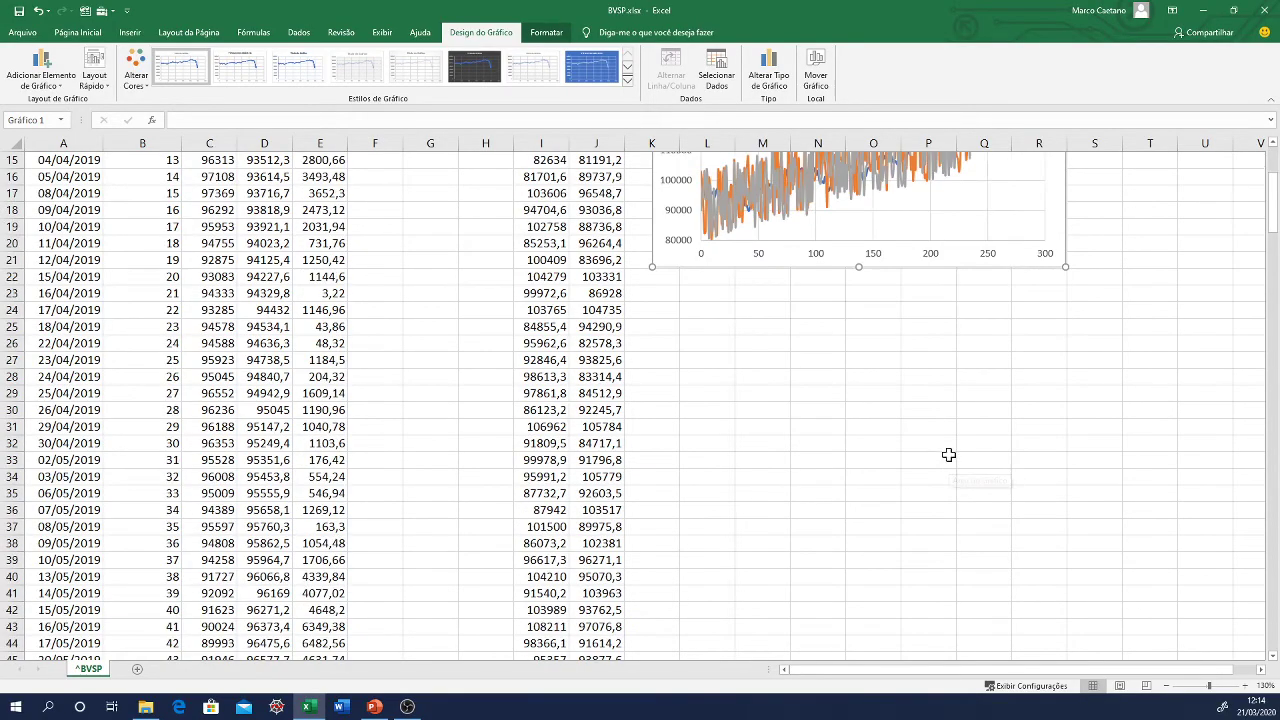
{"action": "scroll", "coordinate": [949, 455], "scroll_direction": "up", "scroll_amount": 14}
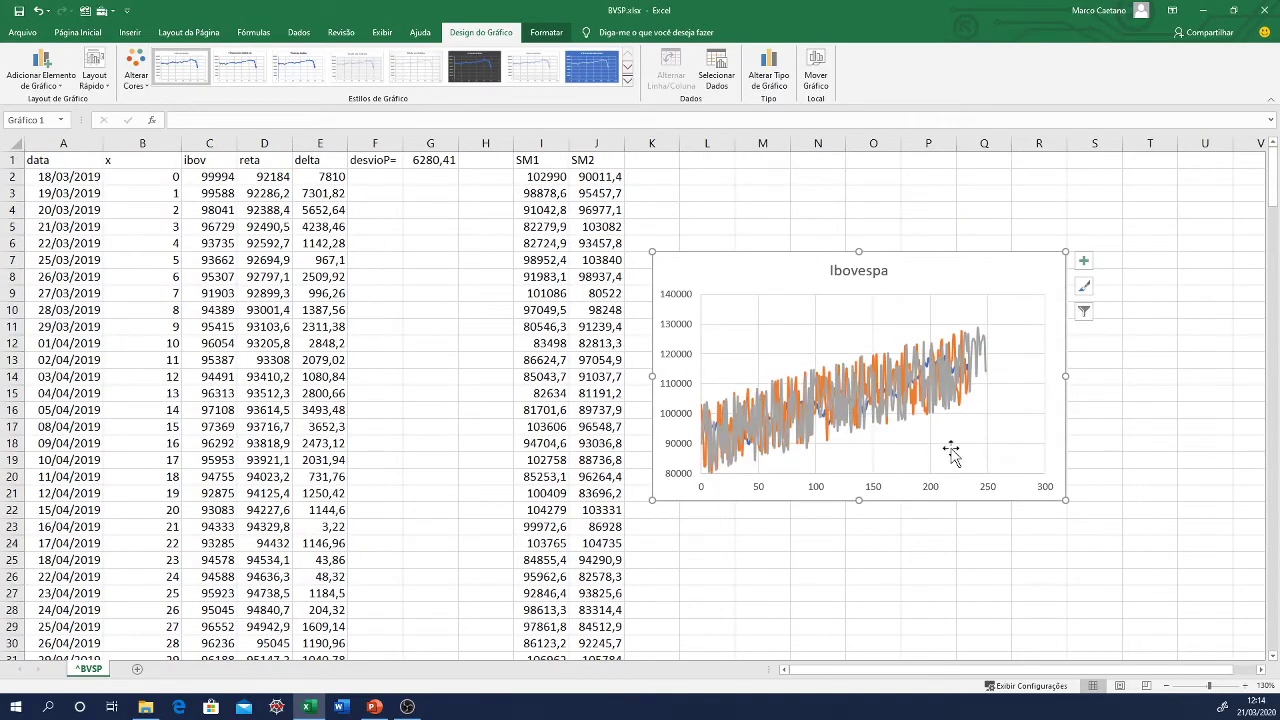
{"action": "left_click", "coordinate": [968, 401]}
{"action": "scroll", "coordinate": [940, 469], "scroll_direction": "down", "scroll_amount": 20}
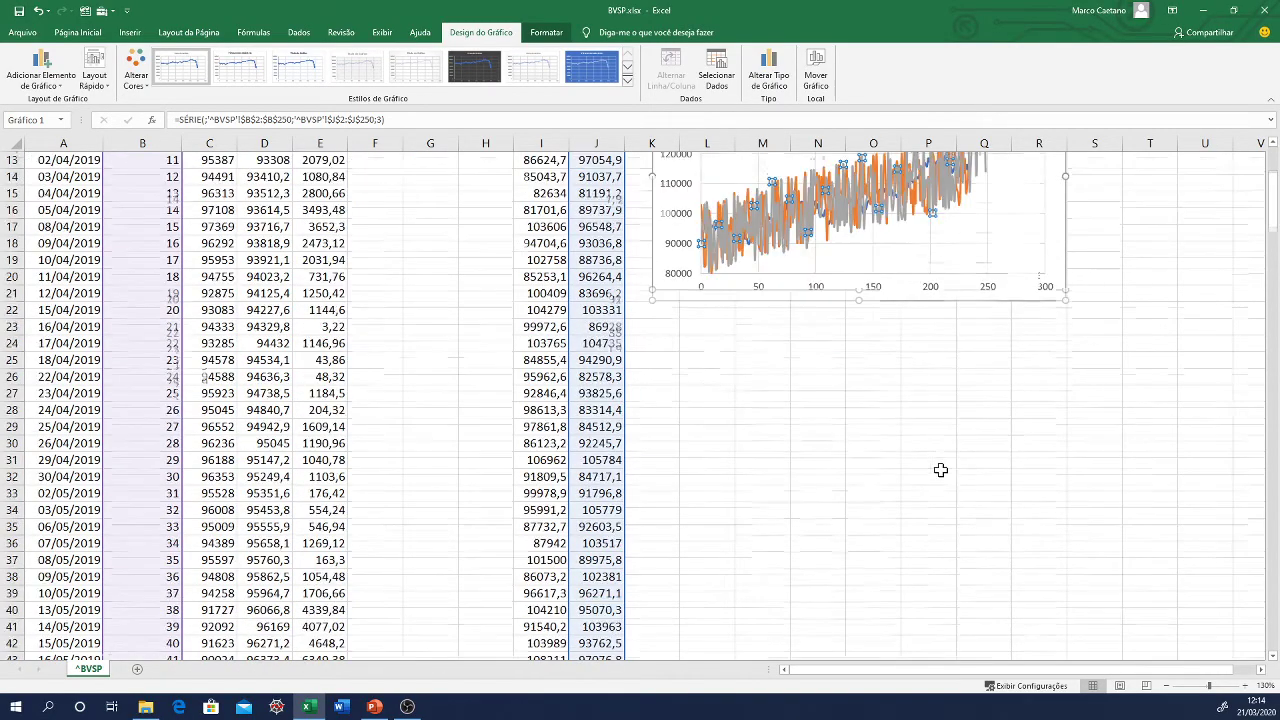
{"action": "scroll", "coordinate": [940, 469], "scroll_direction": "down", "scroll_amount": 20}
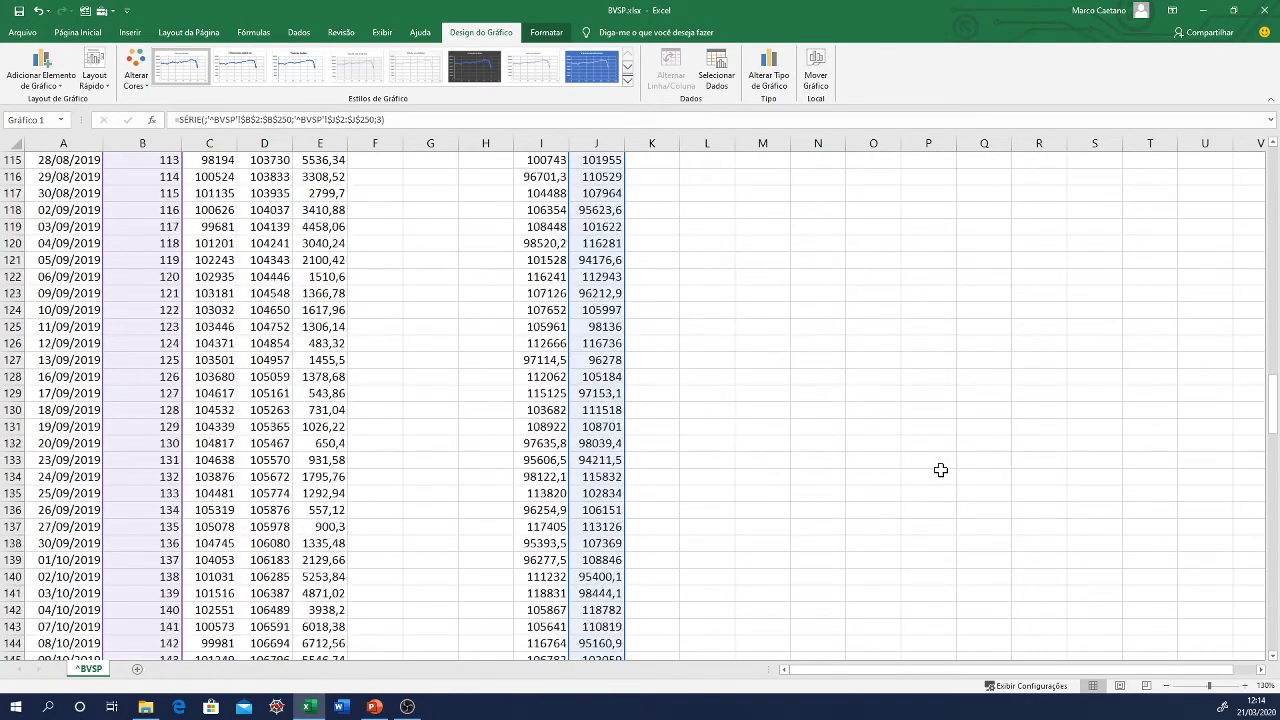
{"action": "scroll", "coordinate": [940, 469], "scroll_direction": "down", "scroll_amount": 20}
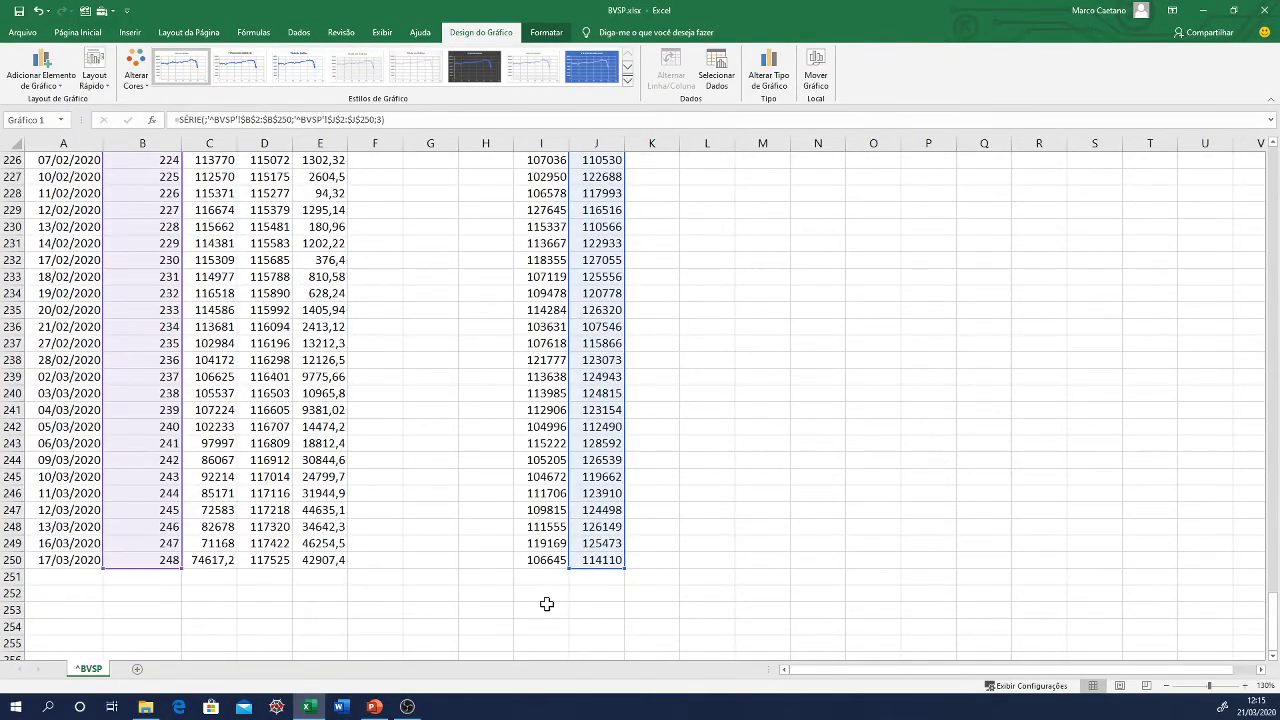
{"action": "left_click_drag", "start_coordinate": [621, 567], "coordinate": [600, 316]}
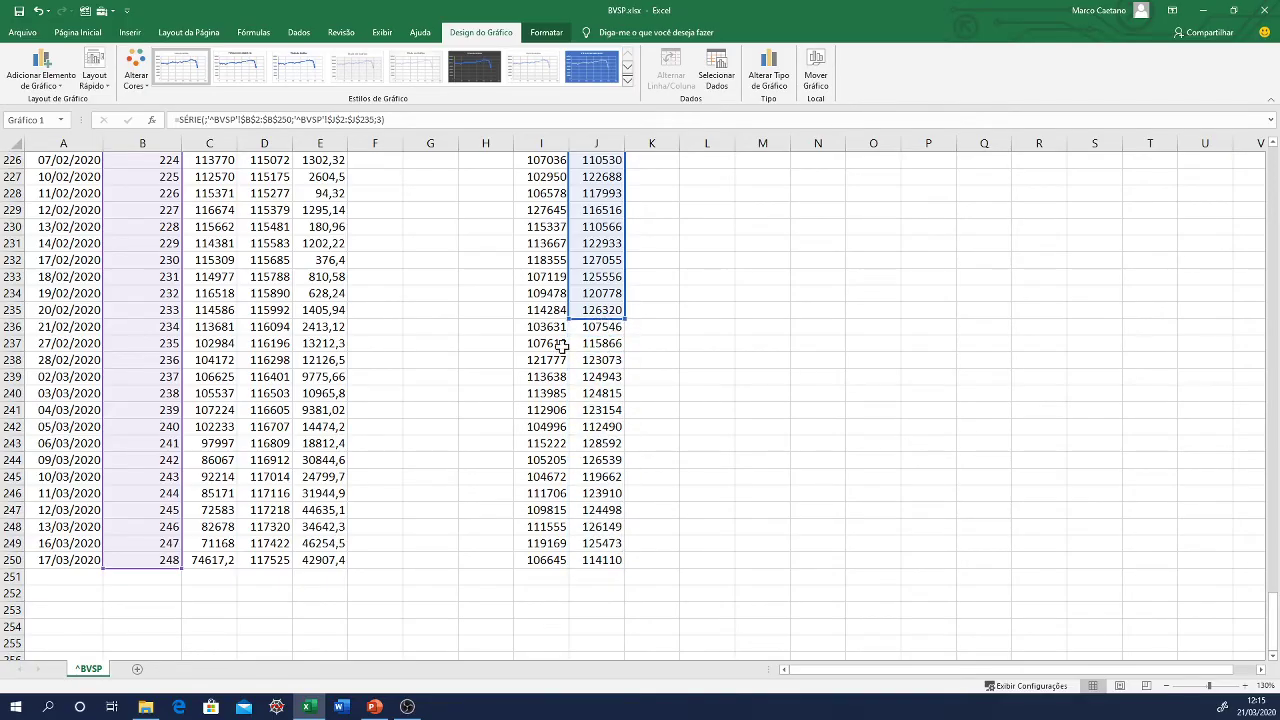
{"action": "left_click_drag", "start_coordinate": [181, 566], "coordinate": [182, 318]}
{"action": "scroll", "coordinate": [672, 530], "scroll_direction": "up", "scroll_amount": 11}
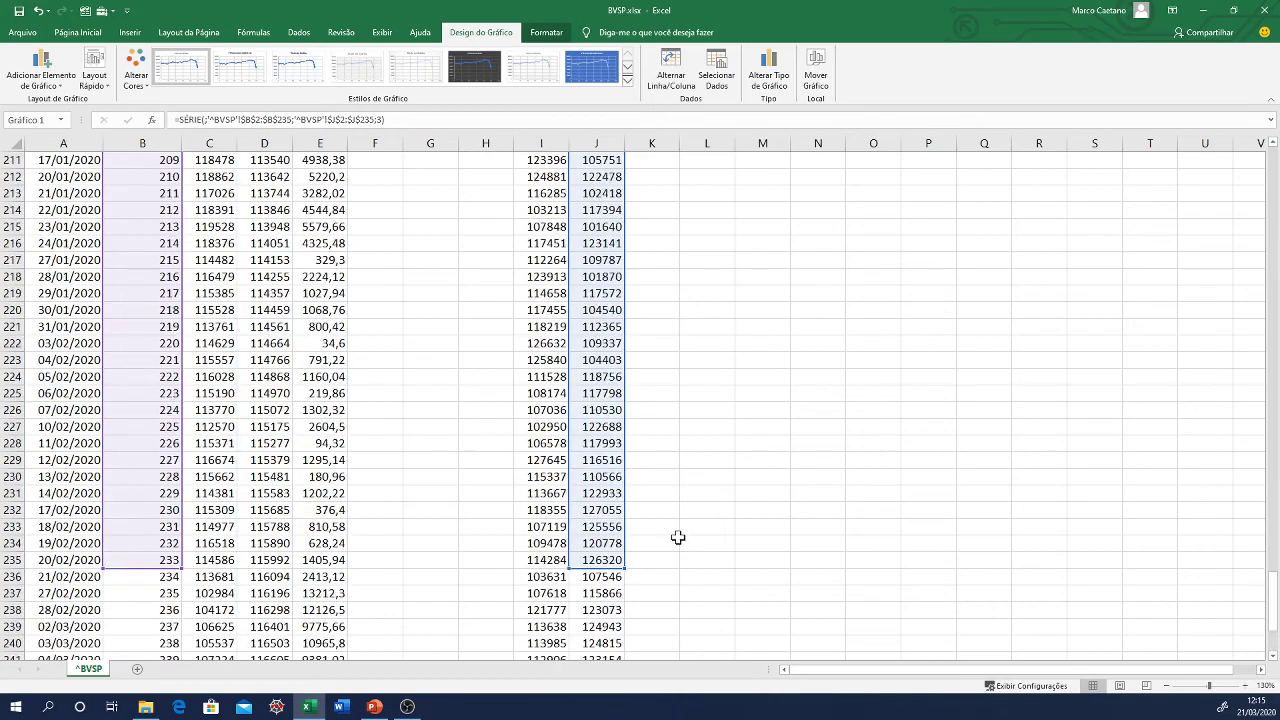
{"action": "left_click_drag", "start_coordinate": [1277, 517], "coordinate": [1249, 165]}
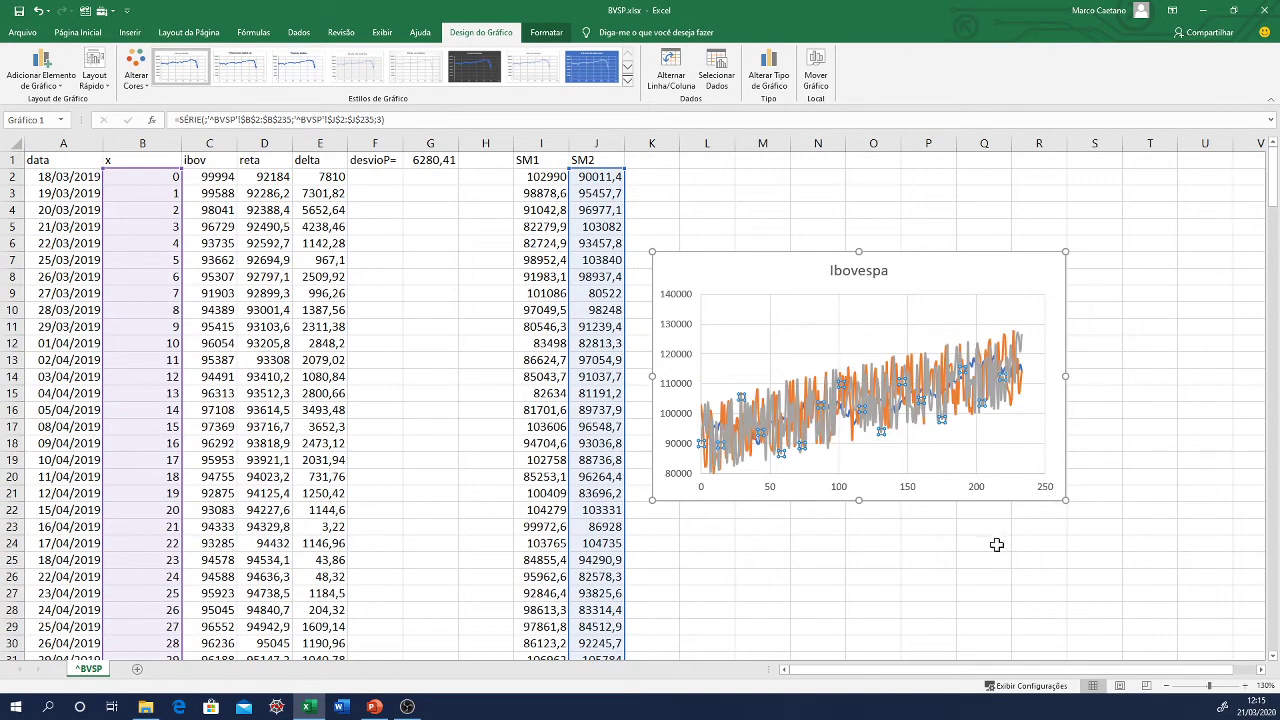
- Deselect the chart and recalculate the sheet several times to examine both simulated series over the shortened range
{"action": "left_click", "coordinate": [984, 541]}
{"action": "key", "text": "F9"}
{"action": "key", "text": "F9"}
{"action": "key", "text": "F9"}
{"action": "key", "text": "F9"}
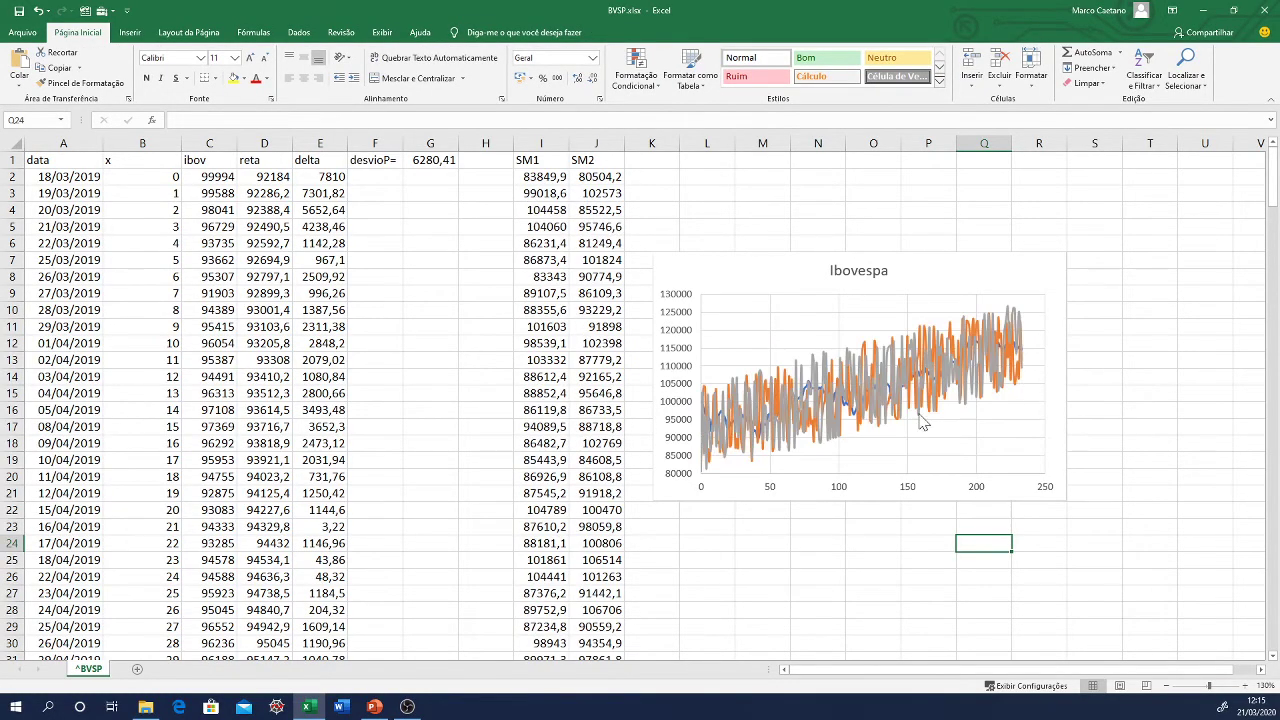
{"action": "key", "text": "F9"}
{"action": "key", "text": "F9"}
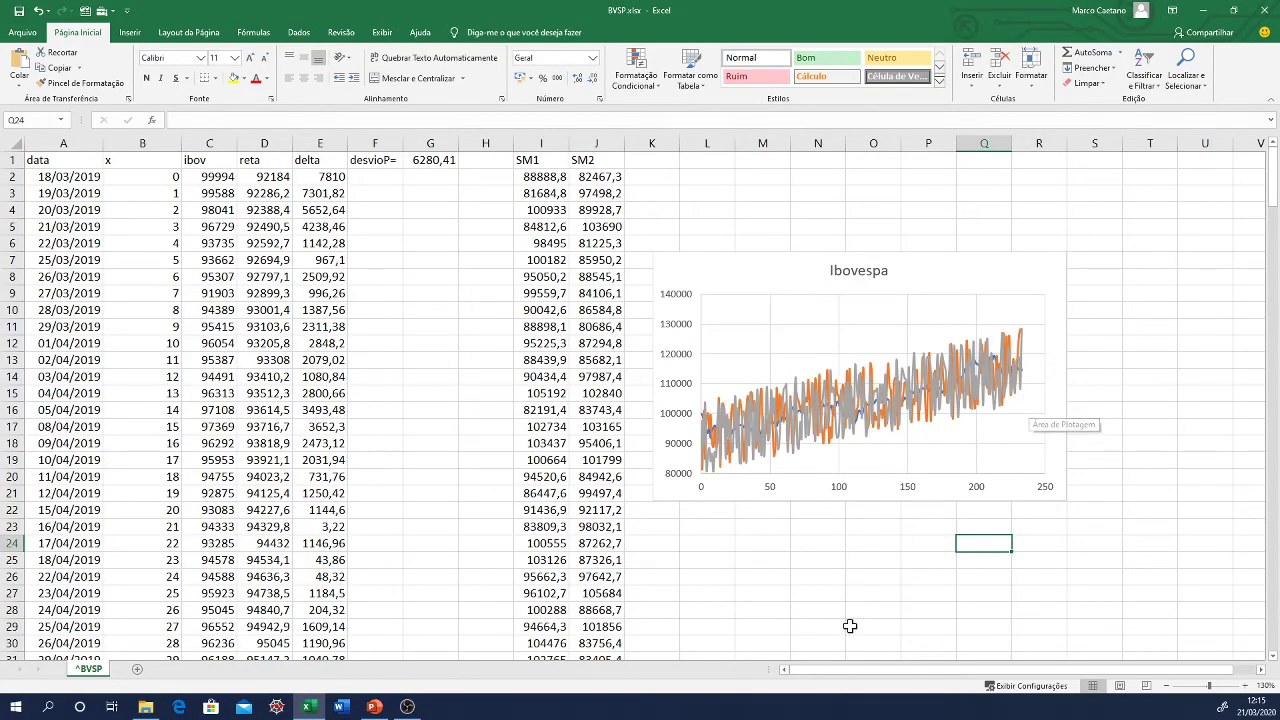
- Below the simulated series, enter the labels "média=" in cell I254 and "desvioP=" in cell I255
{"action": "scroll", "coordinate": [850, 626], "scroll_direction": "down", "scroll_amount": 4}
{"action": "scroll", "coordinate": [850, 626], "scroll_direction": "down", "scroll_amount": 16}
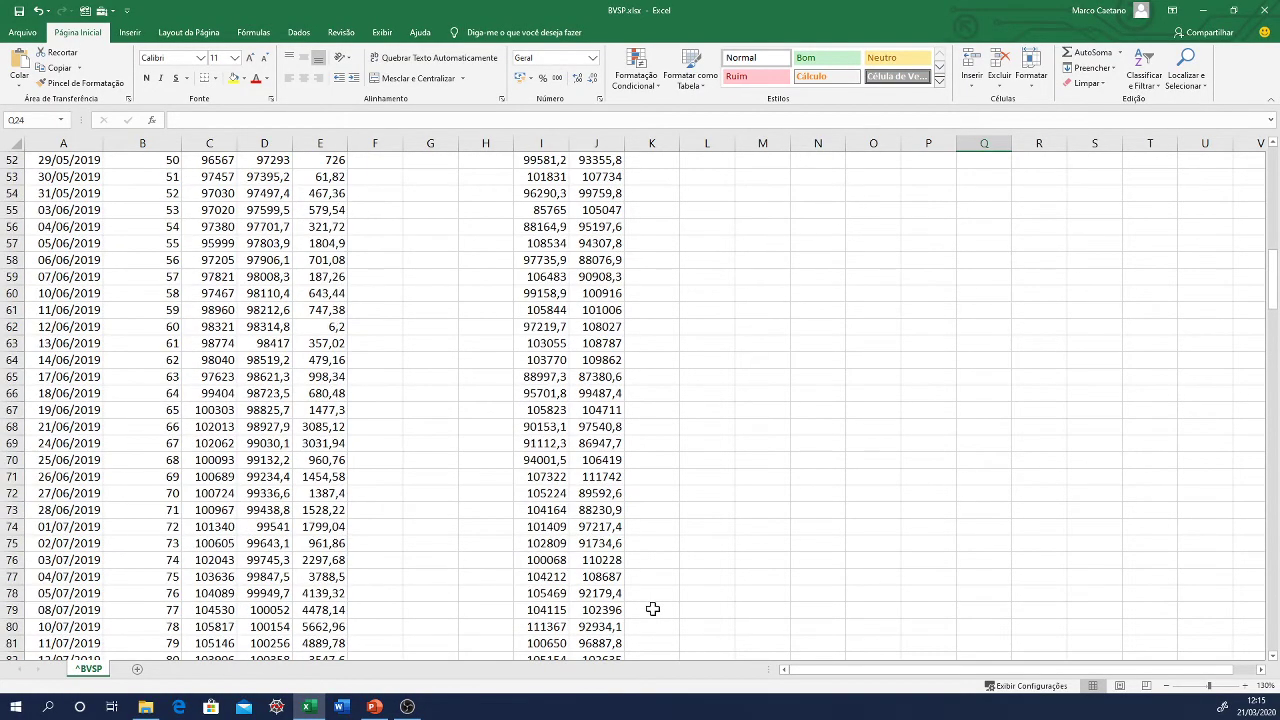
{"action": "scroll", "coordinate": [652, 609], "scroll_direction": "down", "scroll_amount": 20}
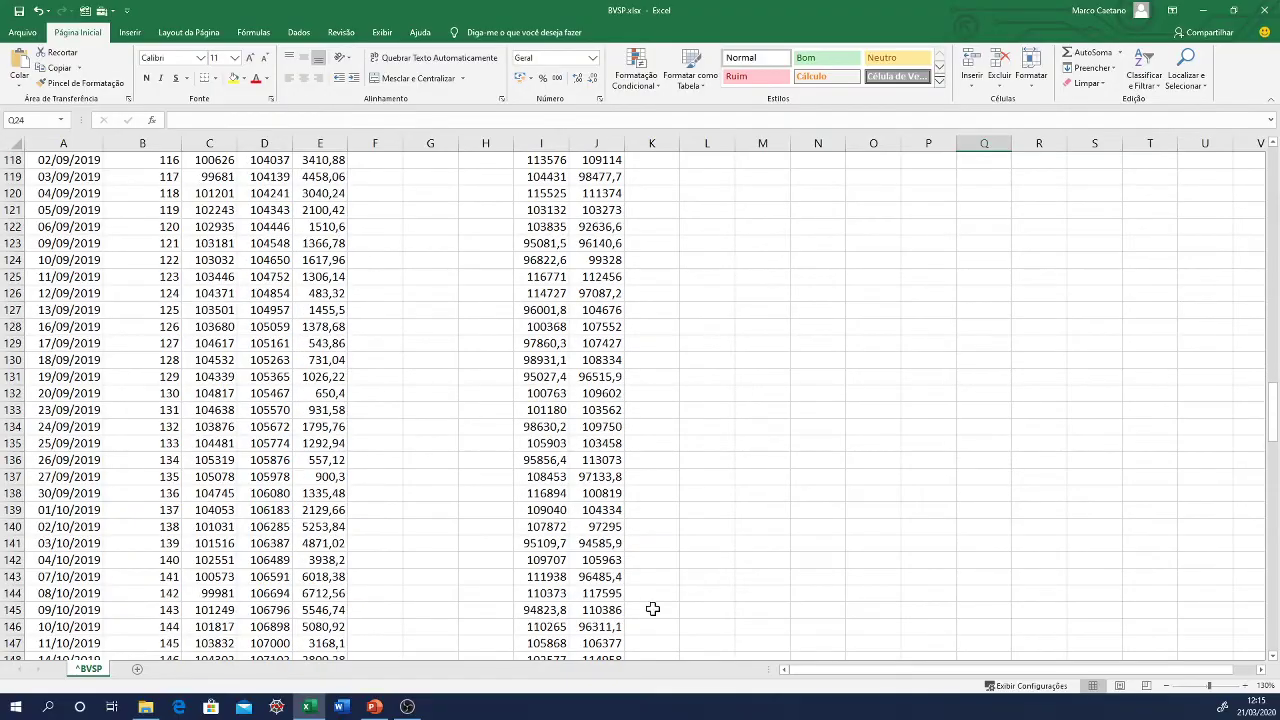
{"action": "scroll", "coordinate": [652, 609], "scroll_direction": "down", "scroll_amount": 20}
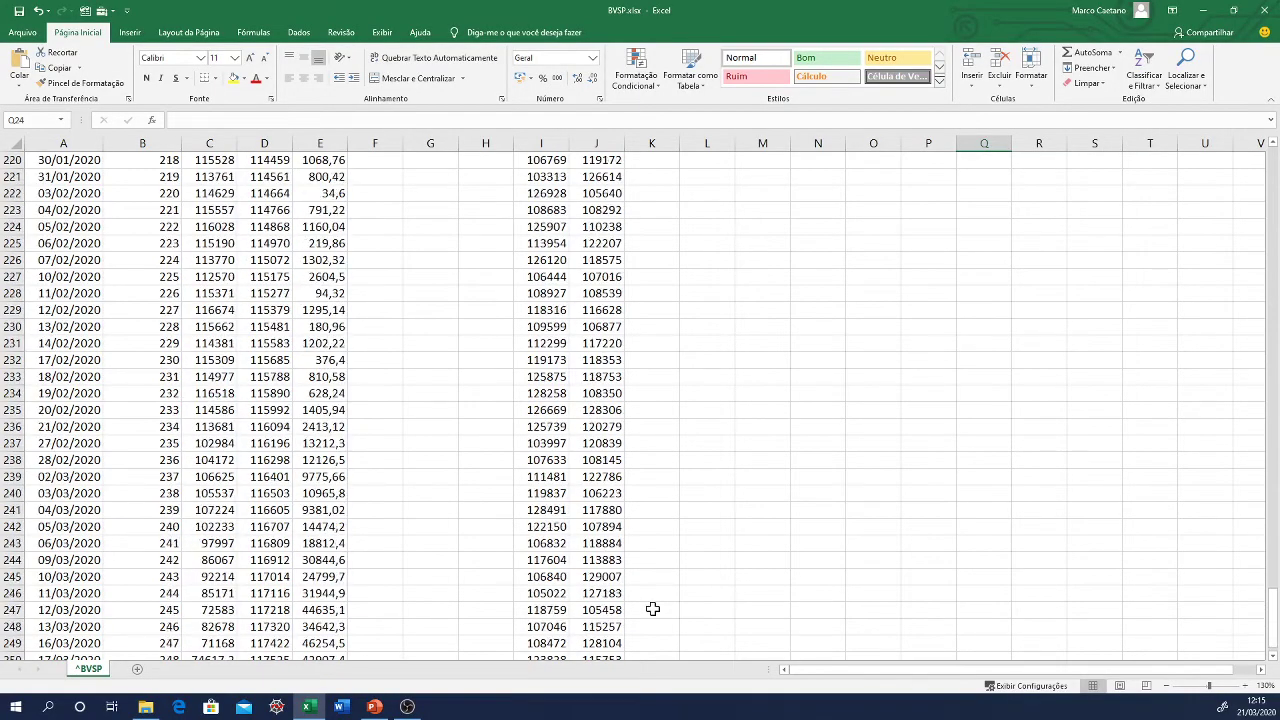
{"action": "scroll", "coordinate": [652, 609], "scroll_direction": "up", "scroll_amount": 3}
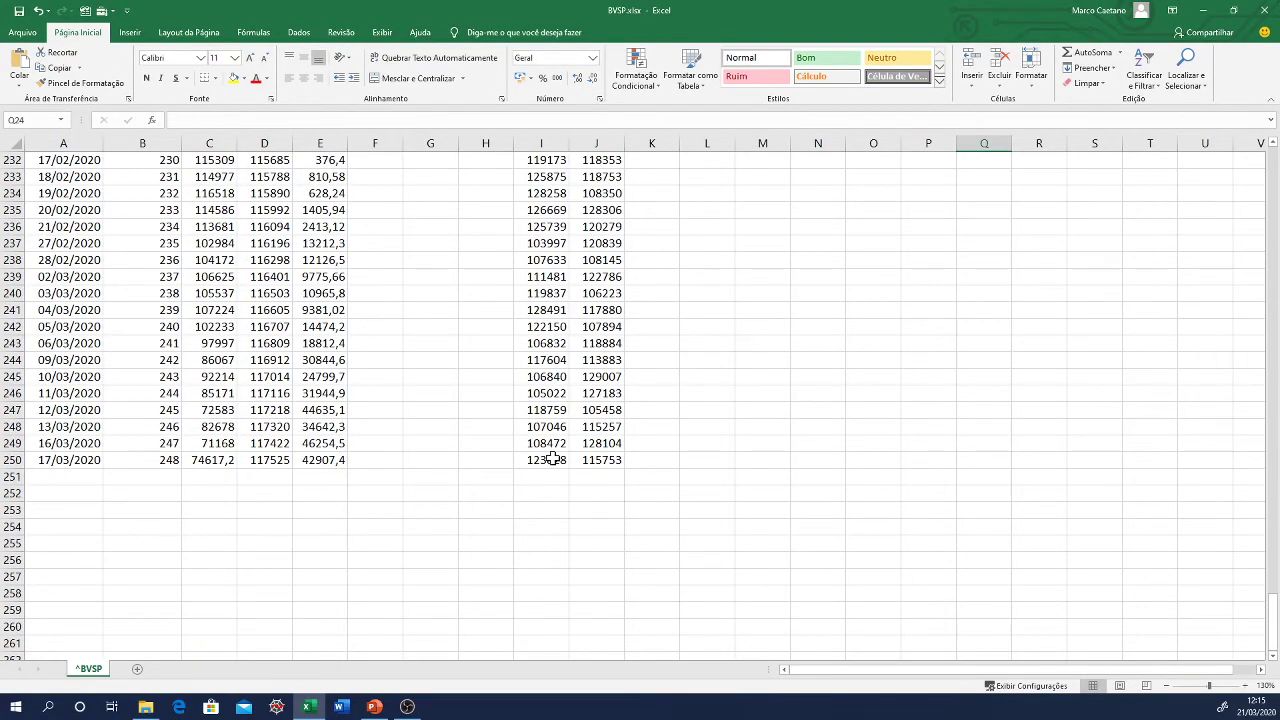
{"action": "left_click_drag", "start_coordinate": [553, 458], "coordinate": [671, 468]}
{"action": "left_click", "coordinate": [565, 528]}
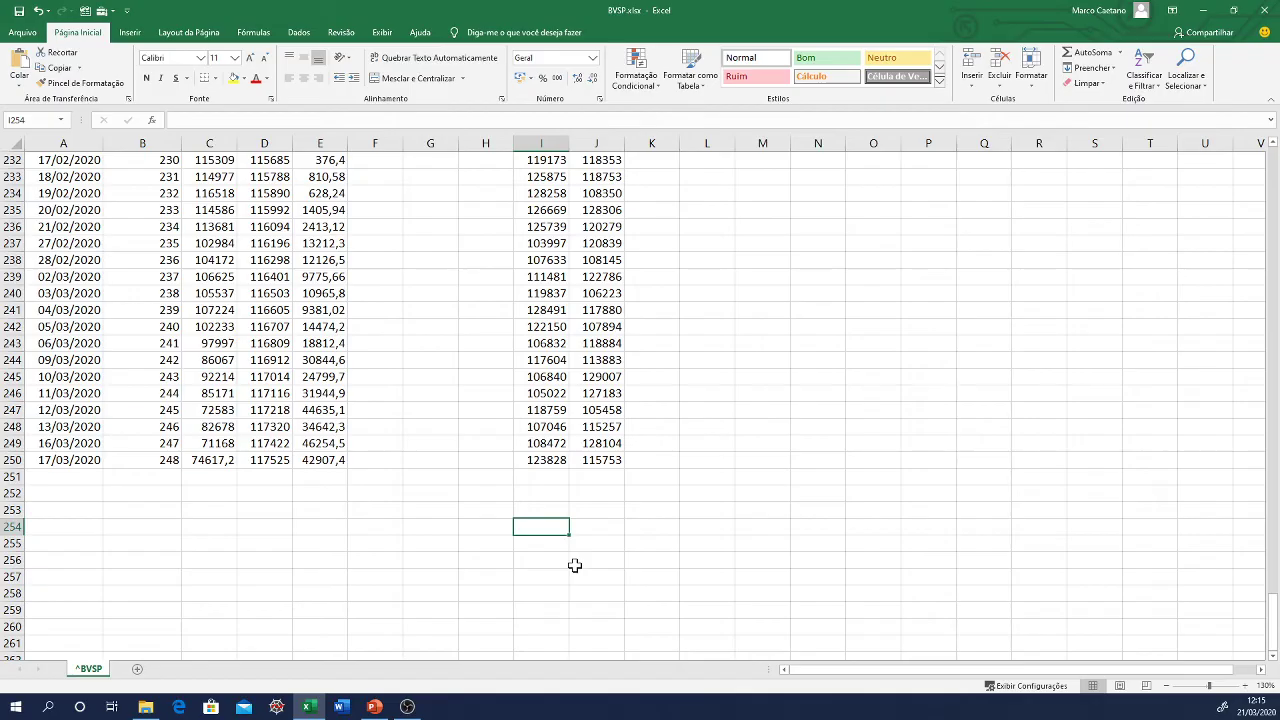
{"action": "type", "text": "média="}
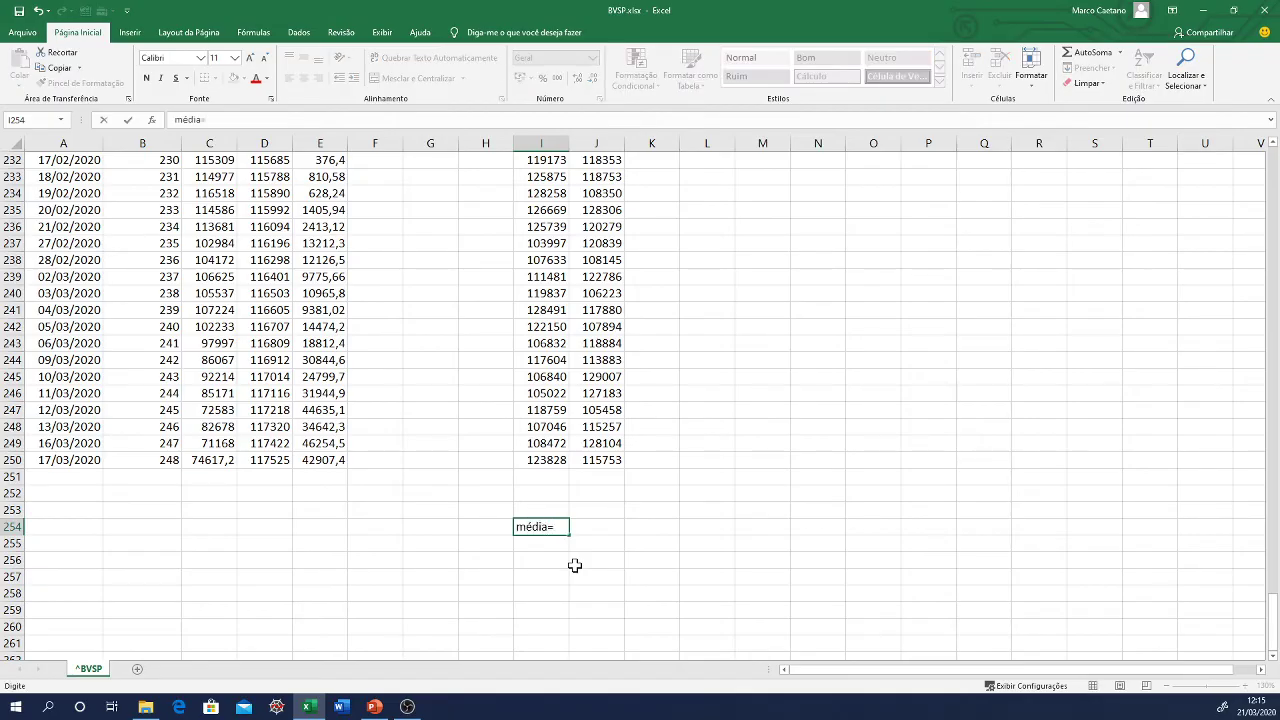
{"action": "key", "text": "Return"}
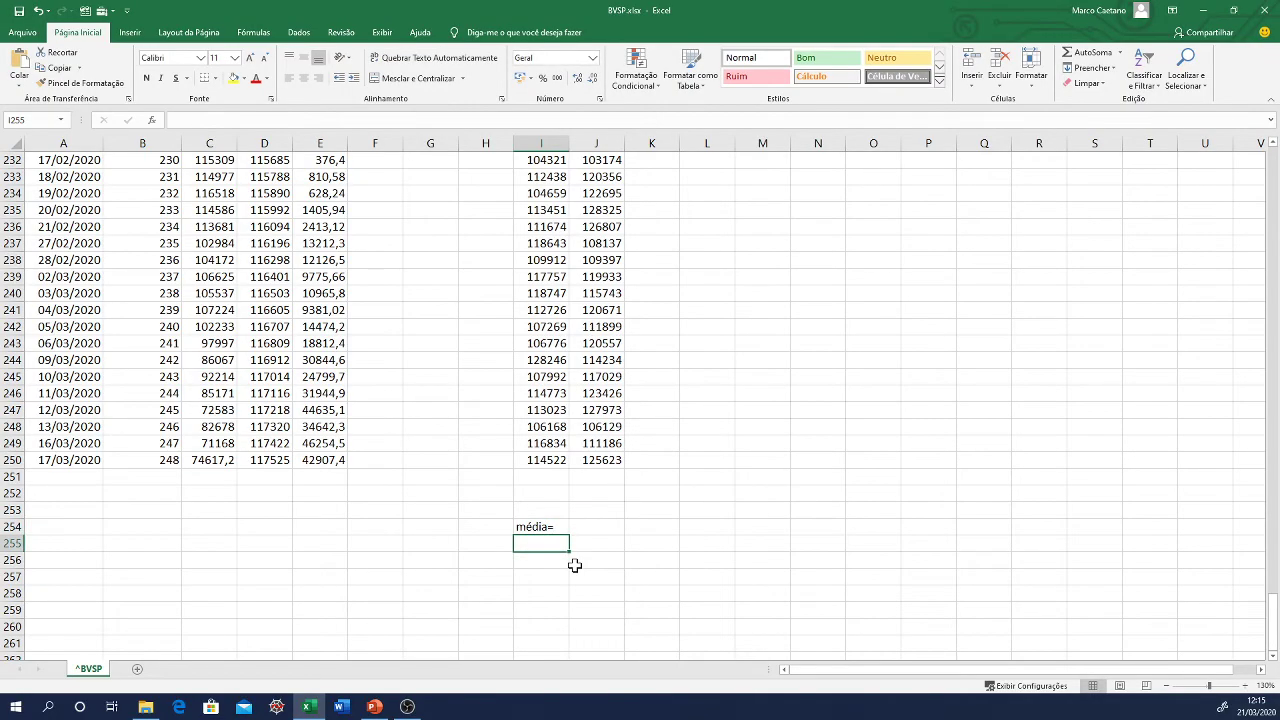
{"action": "type", "text": "desvio"}
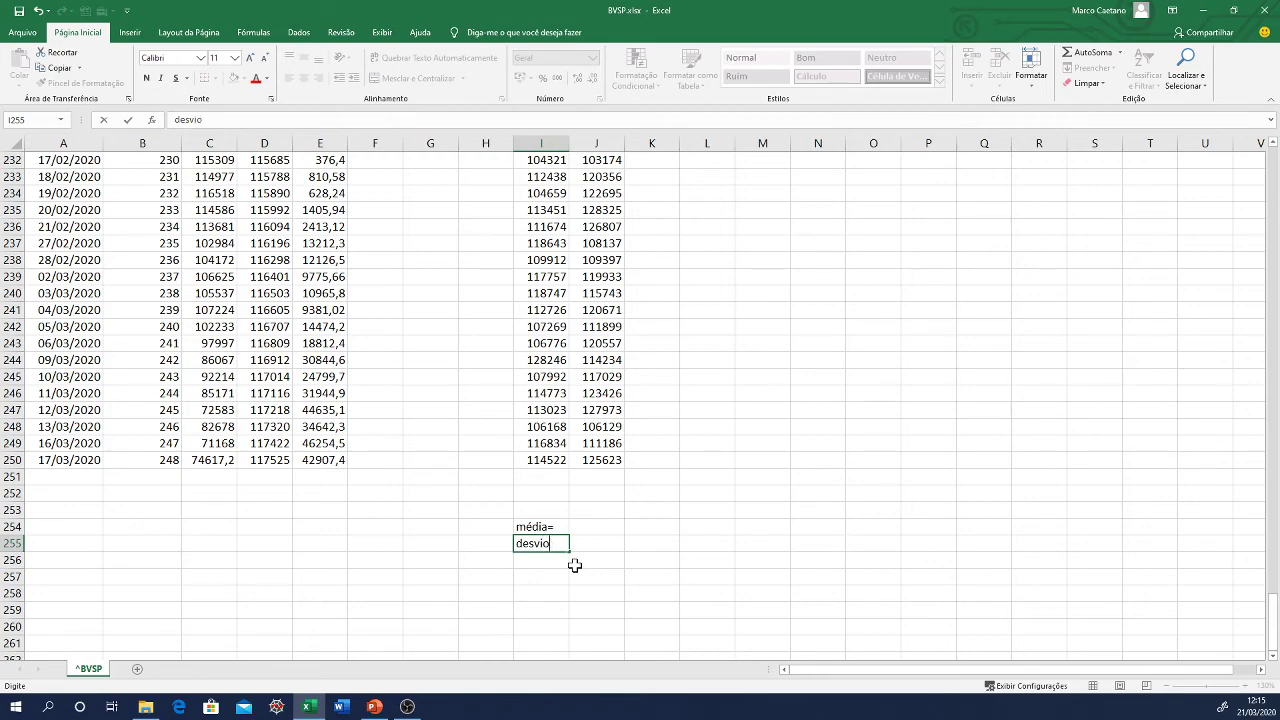
{"action": "type", "text": "P="}
{"action": "left_click", "coordinate": [597, 577]}
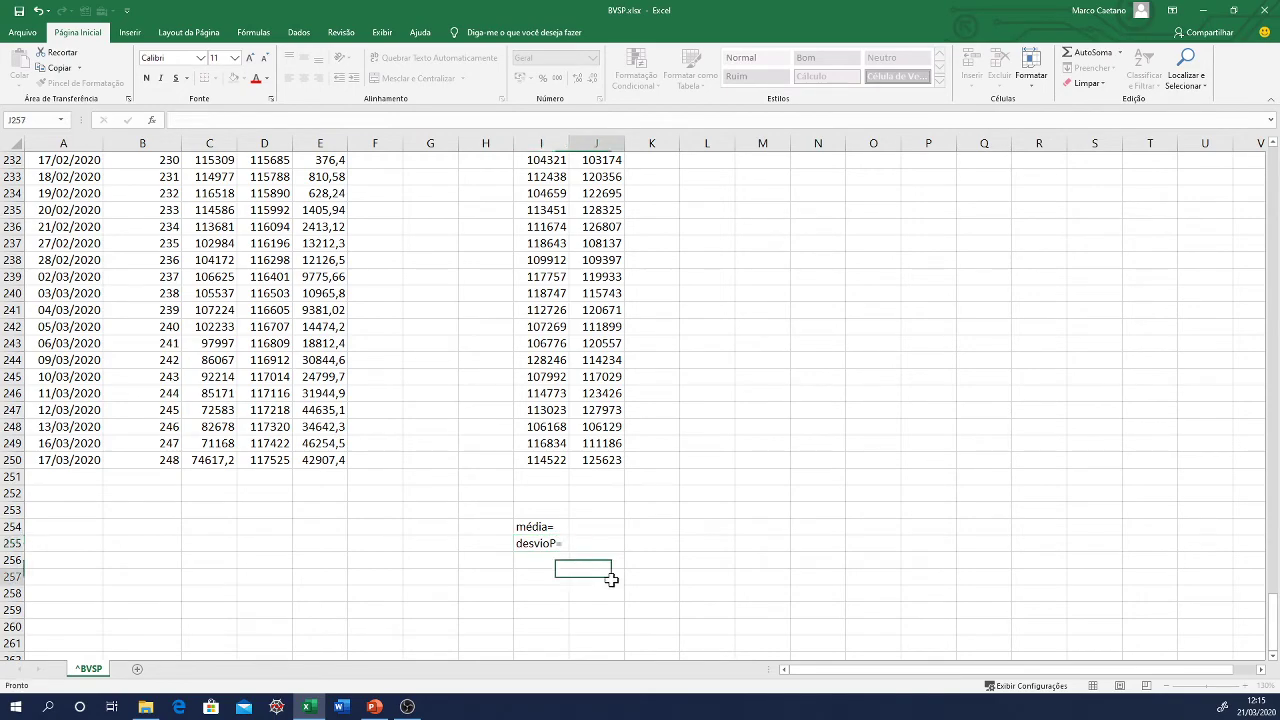
{"action": "left_click", "coordinate": [591, 528]}
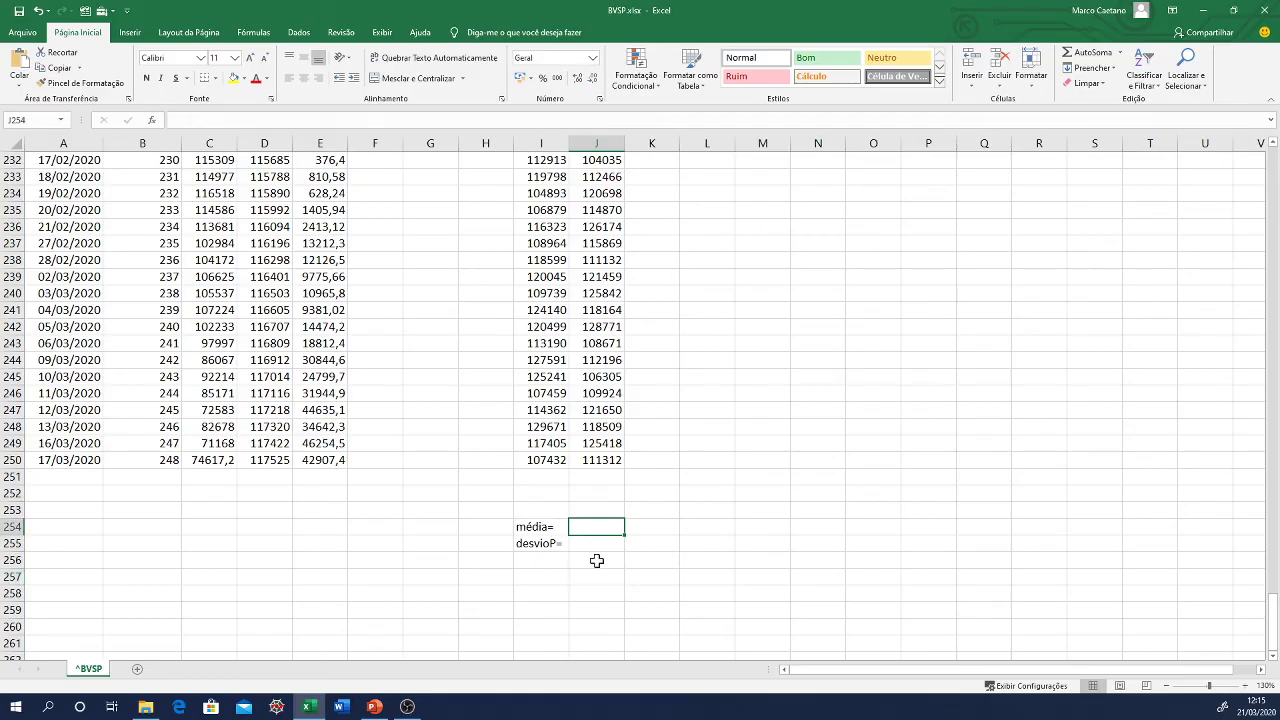
{"action": "type", "text": "=m"}
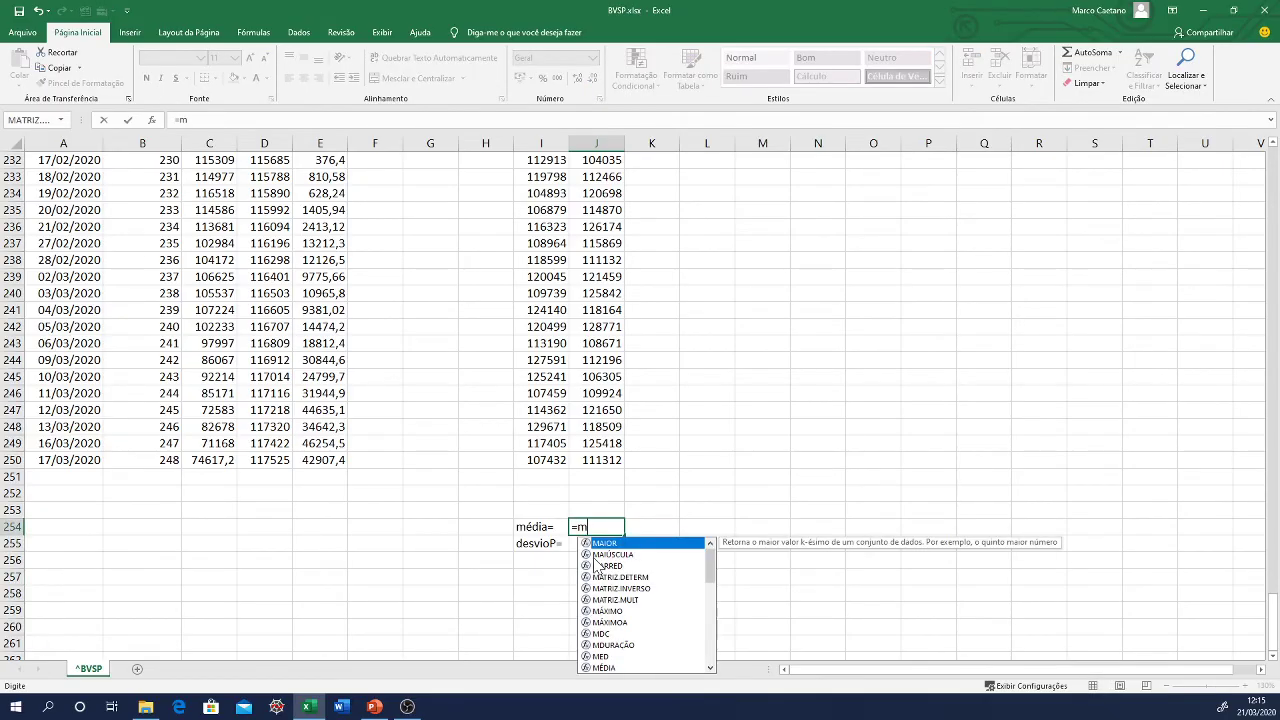
{"action": "type", "text": "édia("}
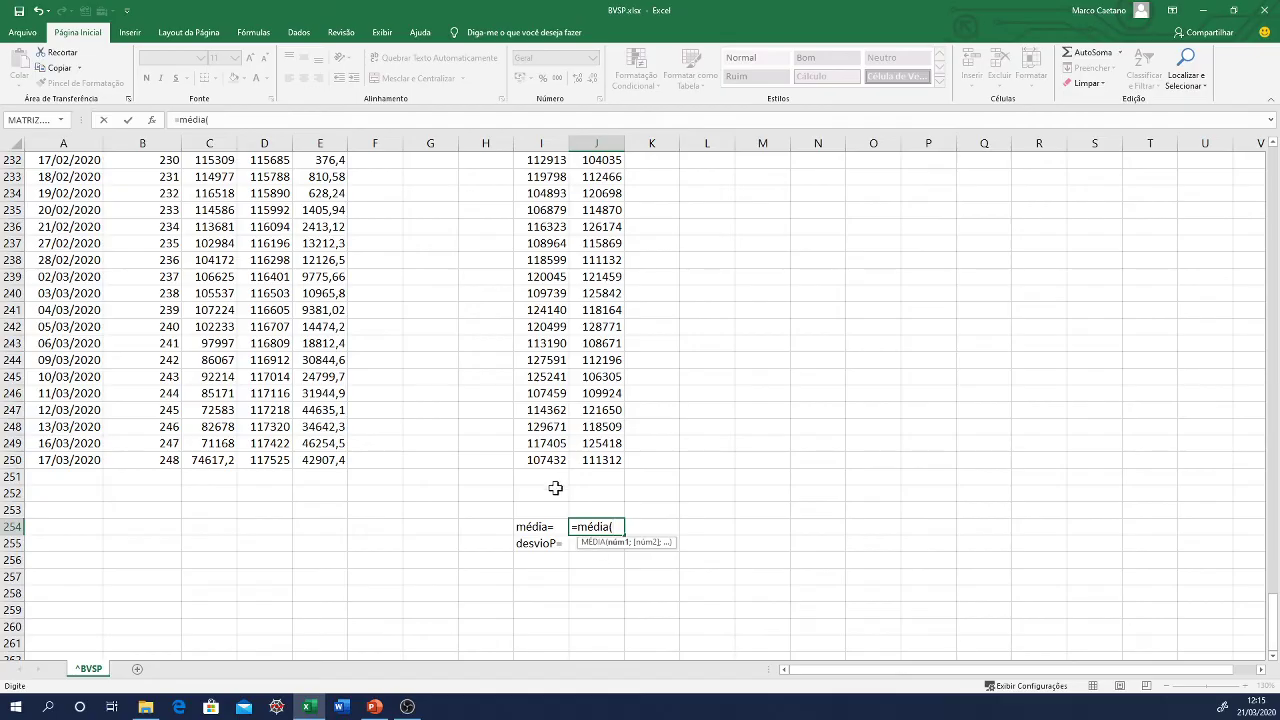
{"action": "left_click_drag", "start_coordinate": [551, 464], "coordinate": [594, 463]}
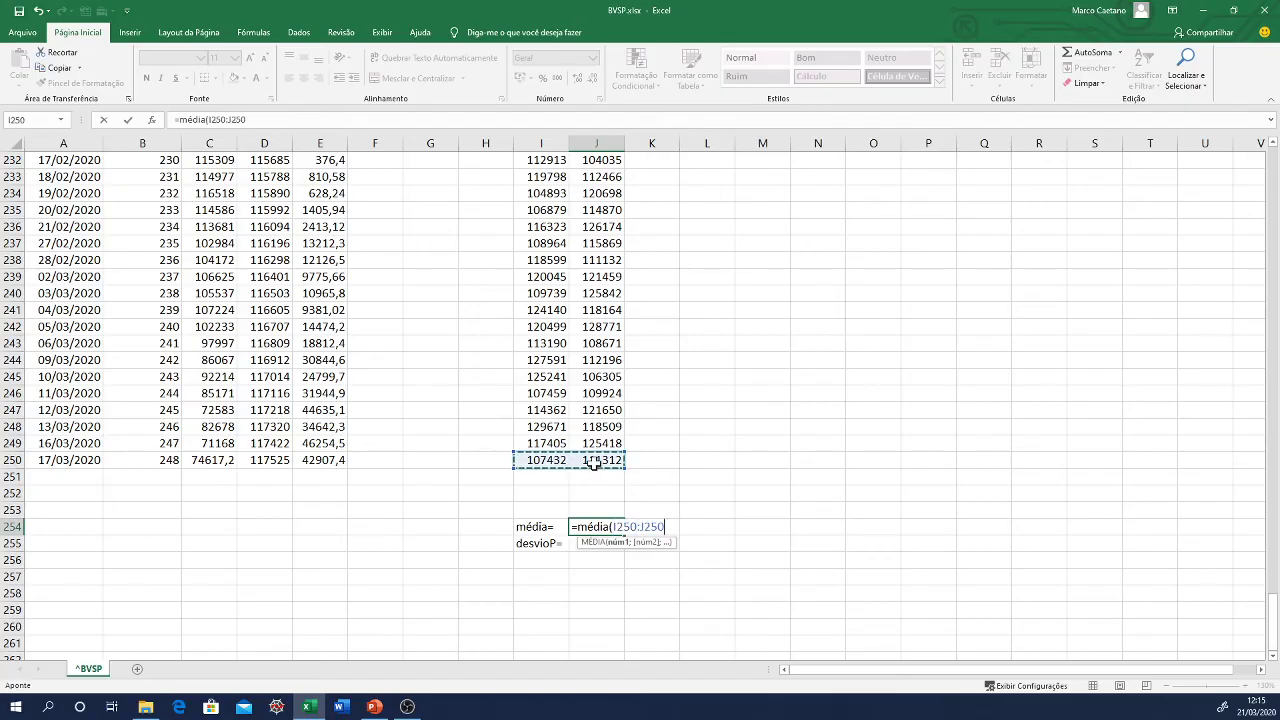
{"action": "key", "text": "Escape"}
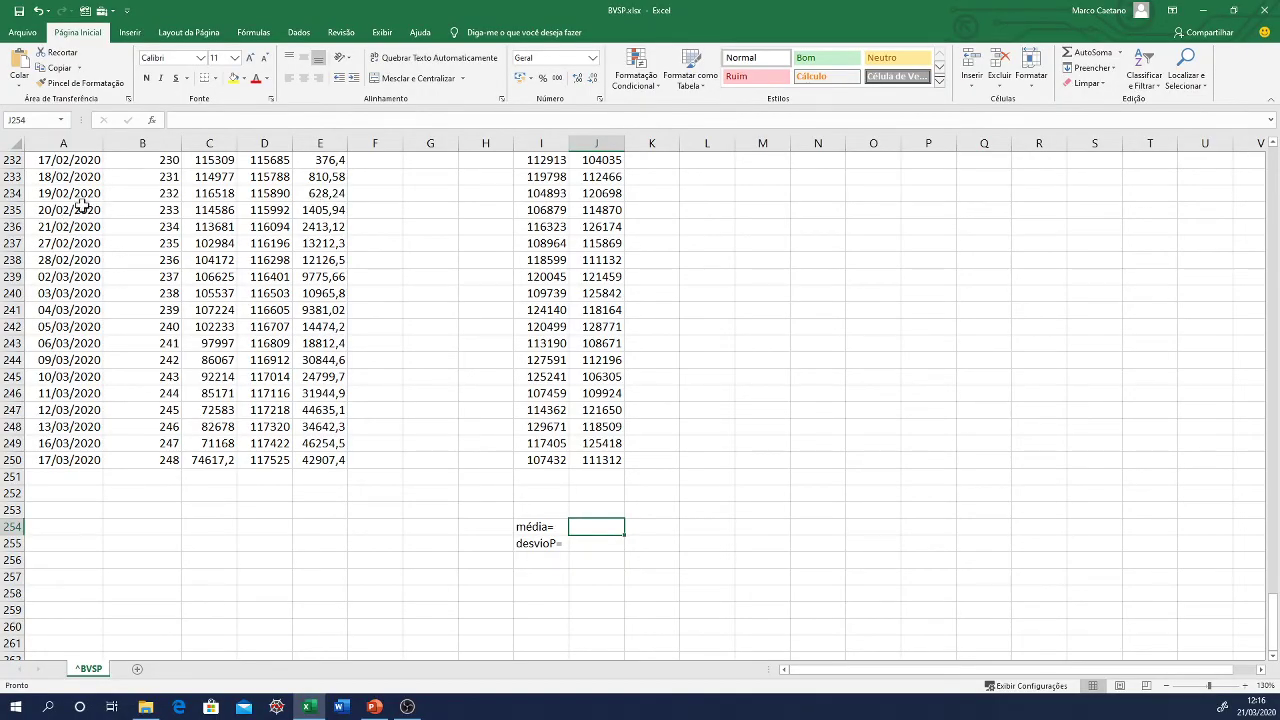
- Highlight row 235 (20/02/2020) from column A to column K with a yellow fill
{"action": "left_click_drag", "start_coordinate": [77, 209], "coordinate": [646, 207]}
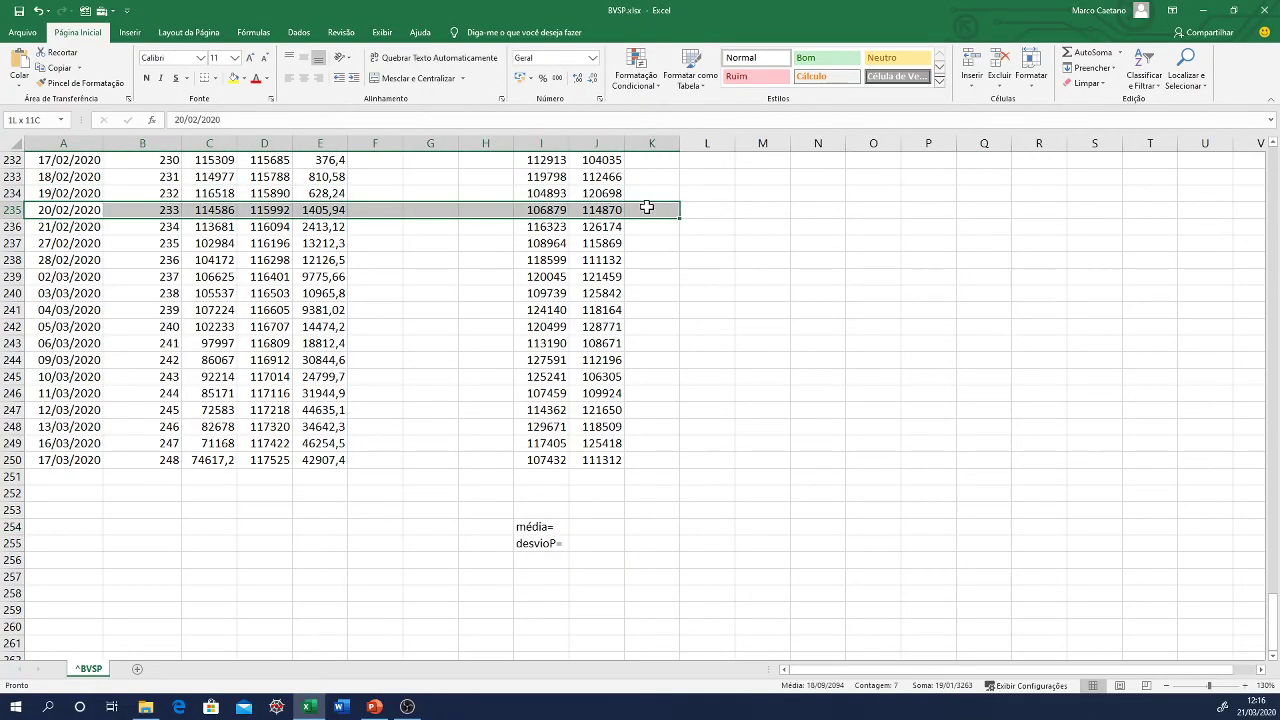
{"action": "left_click", "coordinate": [233, 78]}
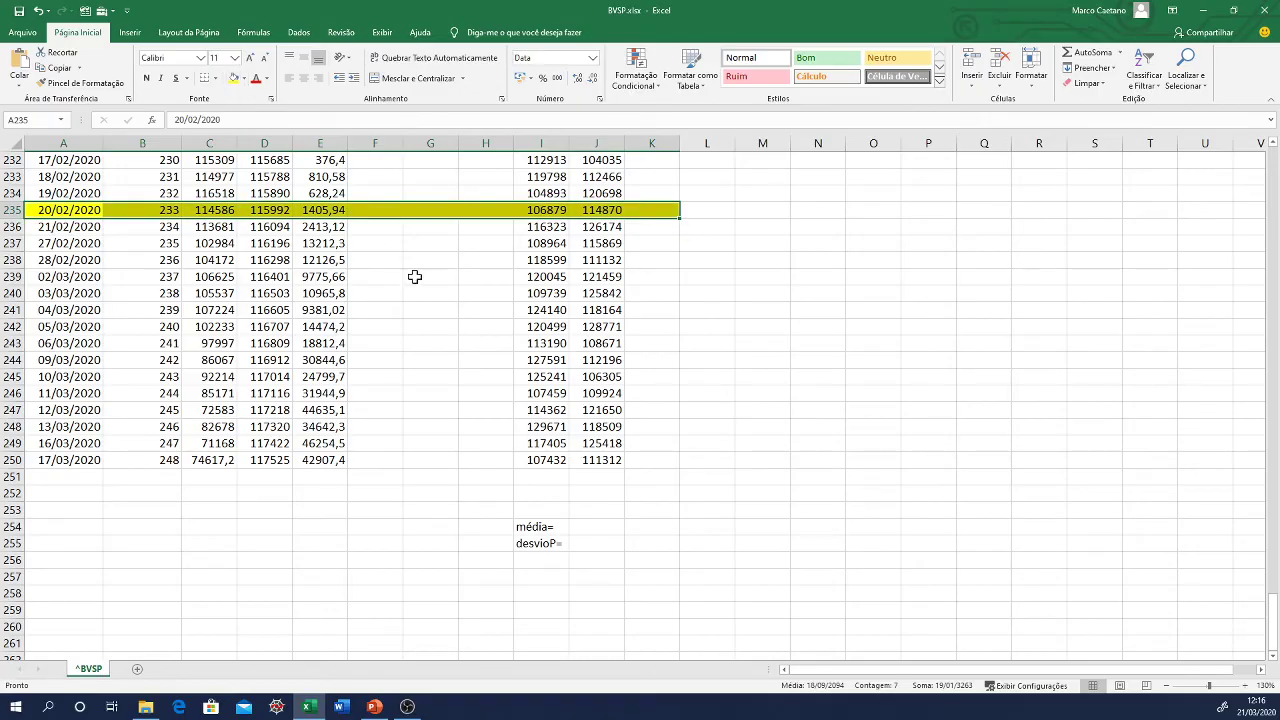
{"action": "left_click", "coordinate": [506, 375]}
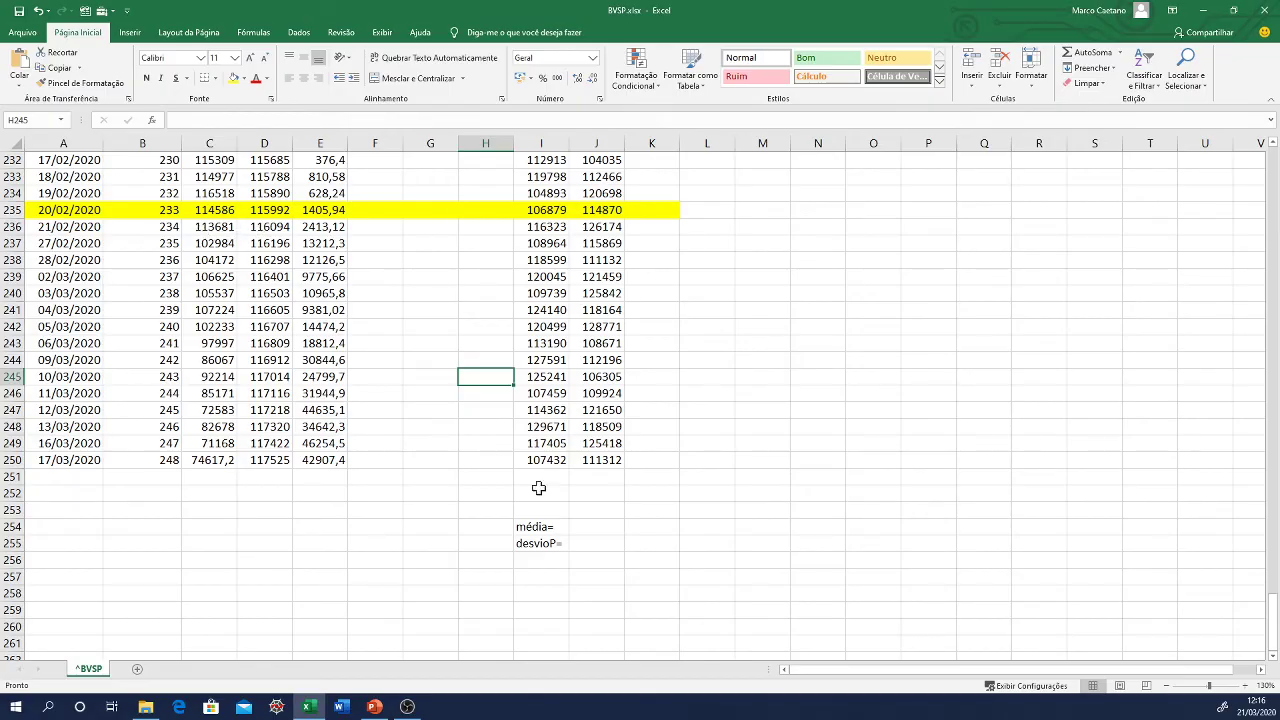
- Compute the average of the two simulated values in the highlighted row with =média(I235:J235) in cell J254
{"action": "left_click", "coordinate": [581, 531]}
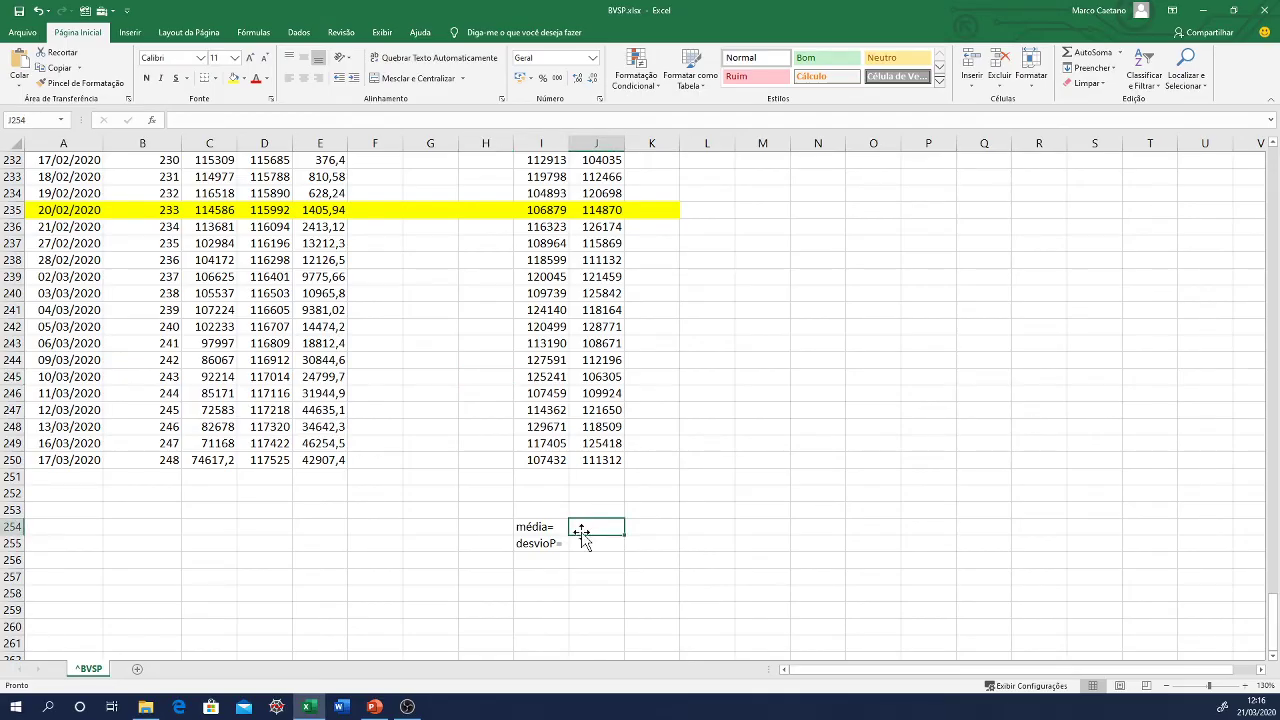
{"action": "type", "text": "="}
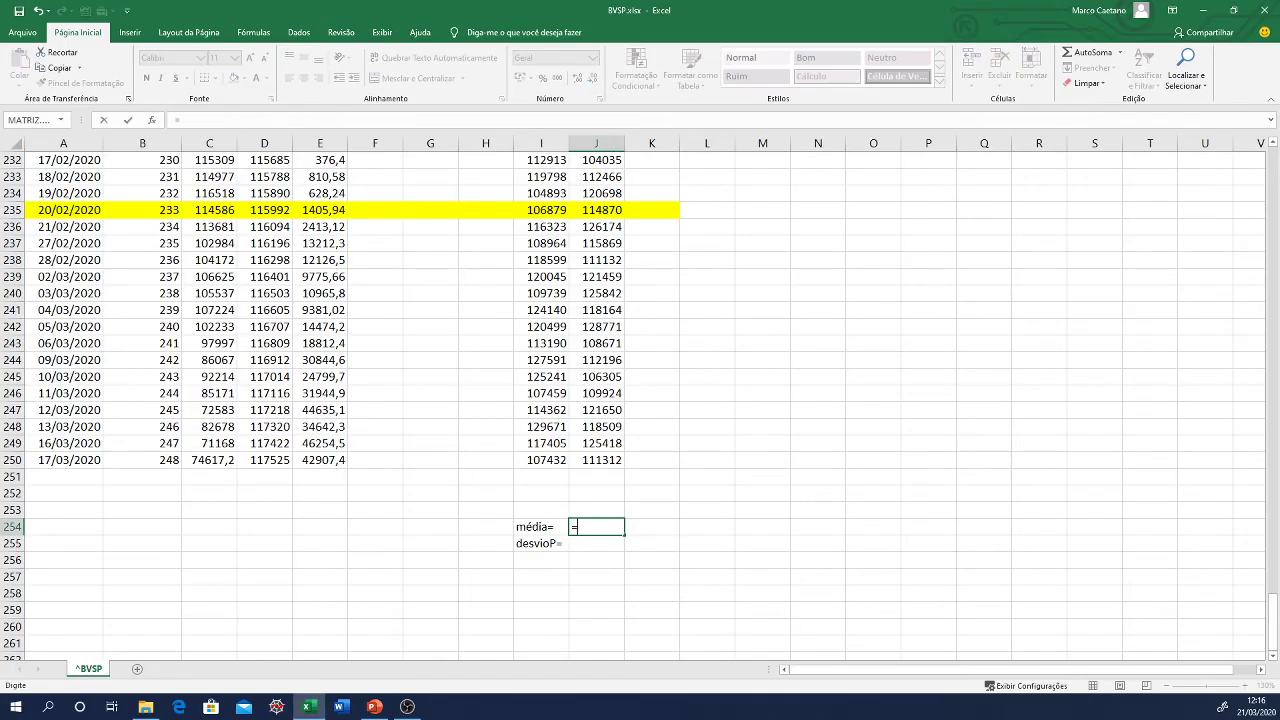
{"action": "type", "text": "médi"}
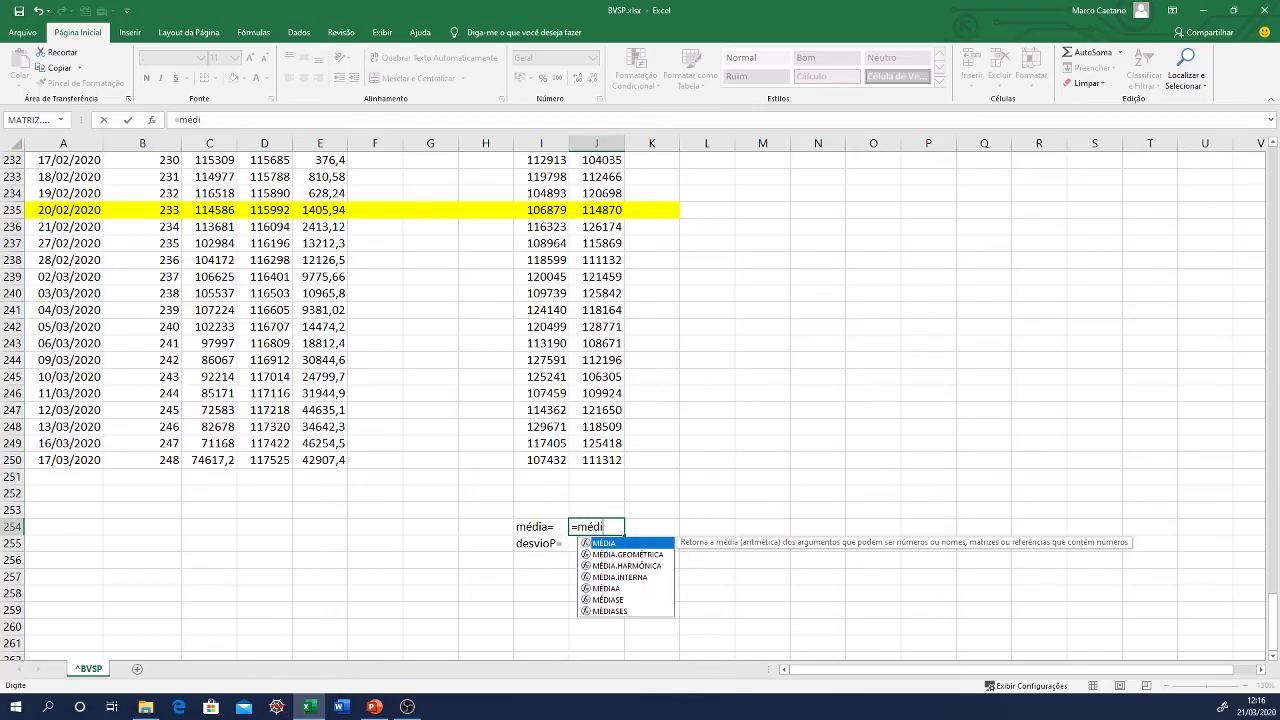
{"action": "type", "text": "a("}
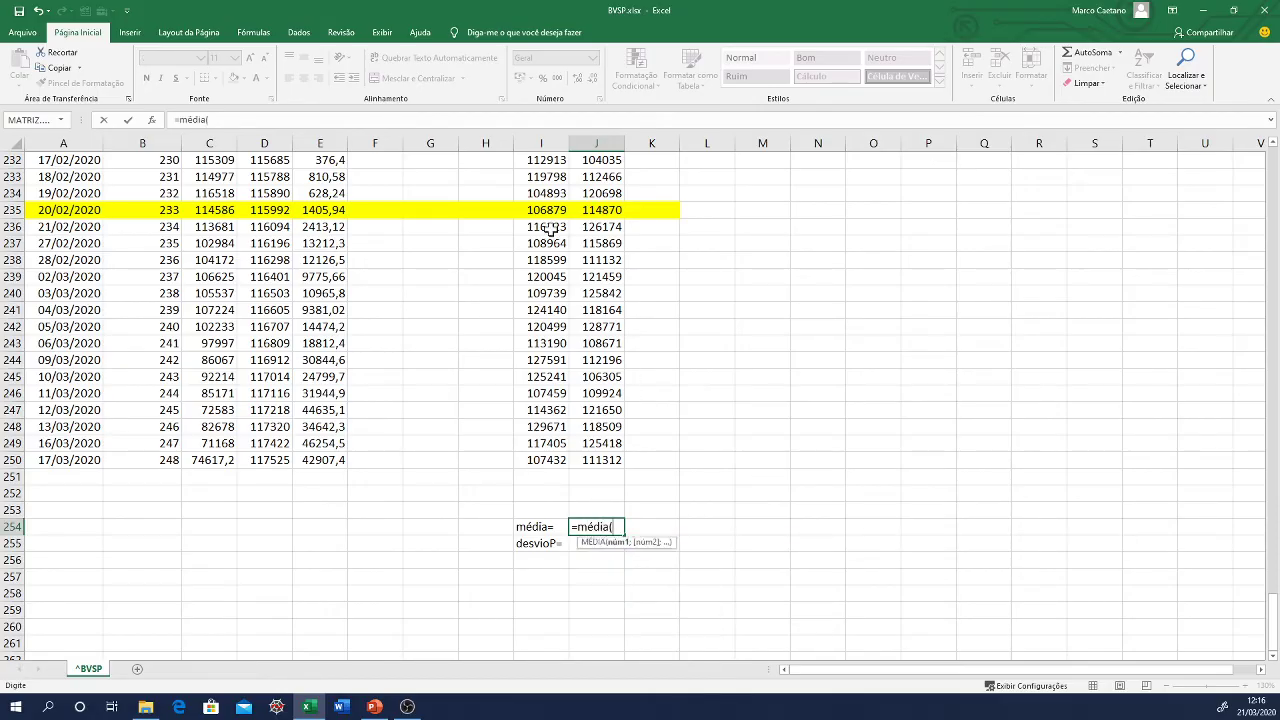
{"action": "left_click_drag", "start_coordinate": [552, 212], "coordinate": [588, 212]}
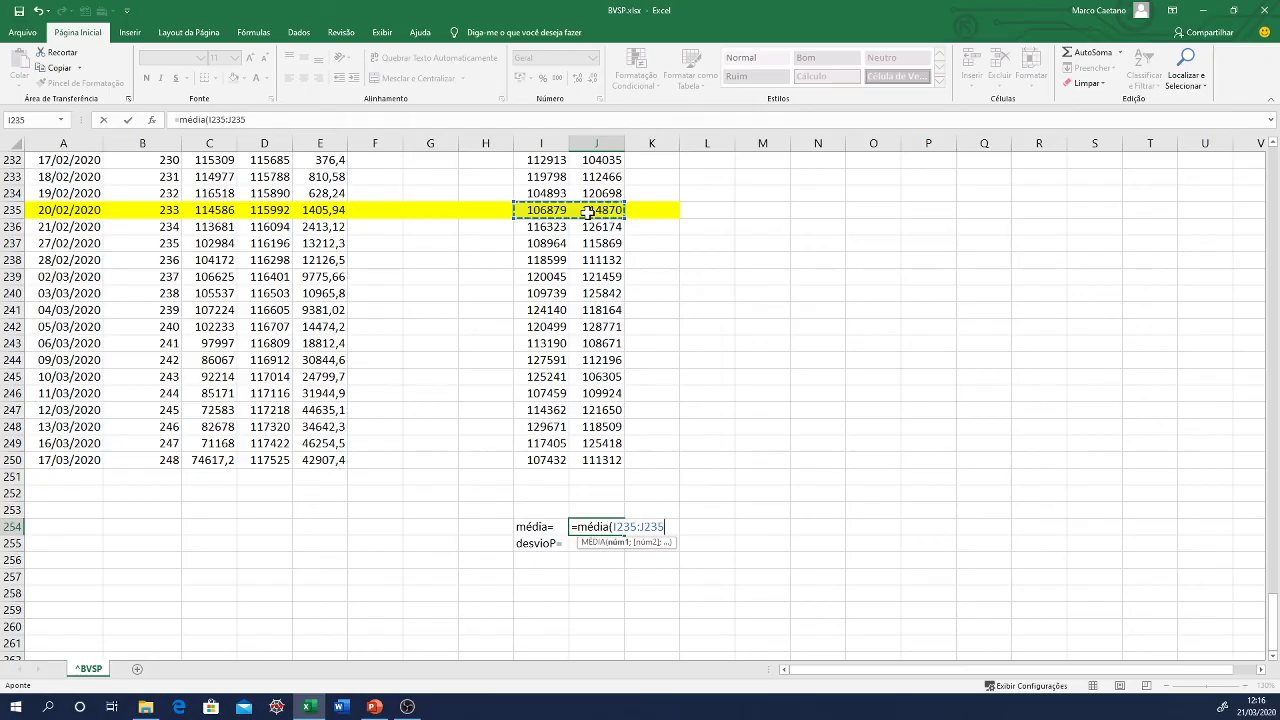
{"action": "type", "text": ")"}
{"action": "key", "text": "Return"}
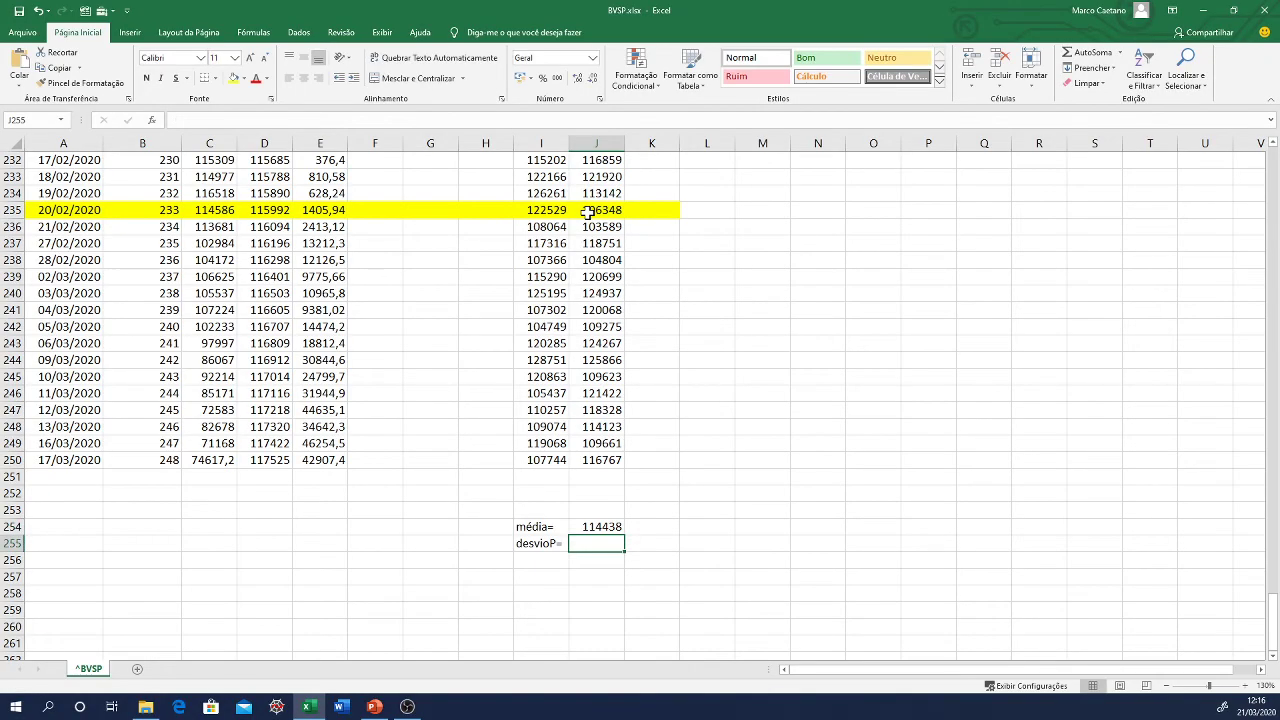
- Compute the population standard deviation of the same two simulations with =desvpad.p(I235:J235) in cell J255
{"action": "type", "text": "="}
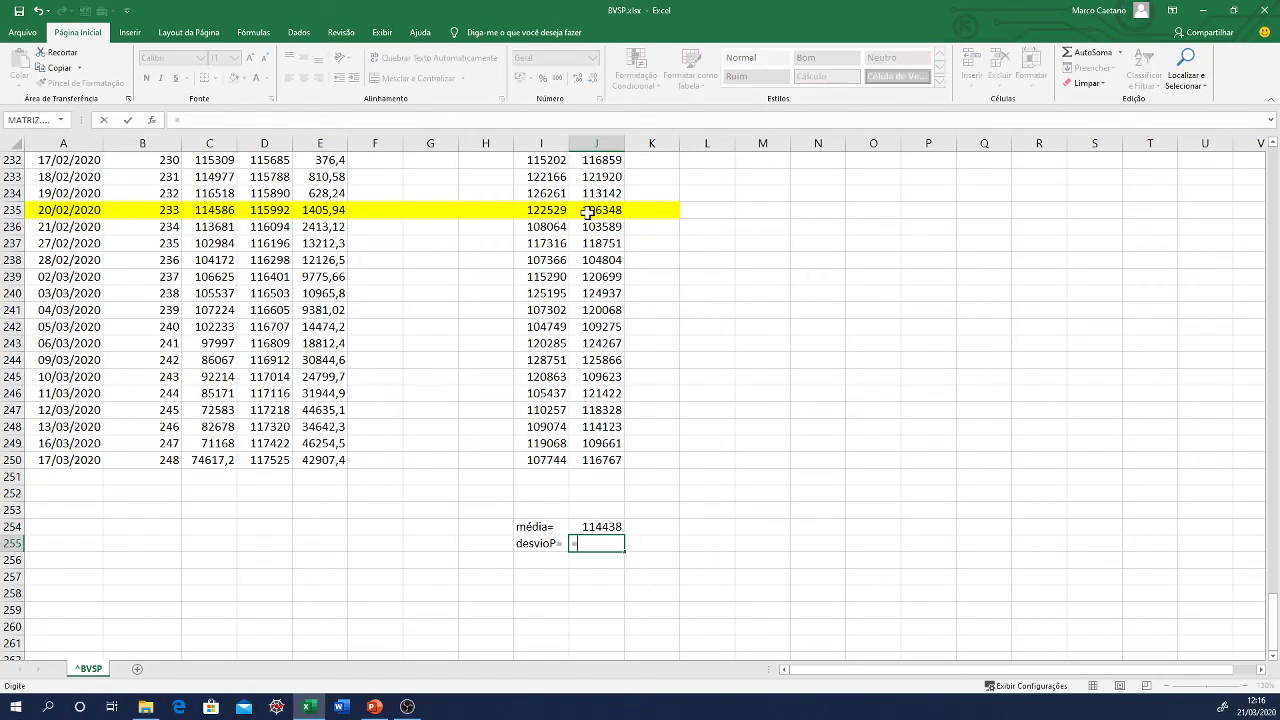
{"action": "type", "text": "desvp"}
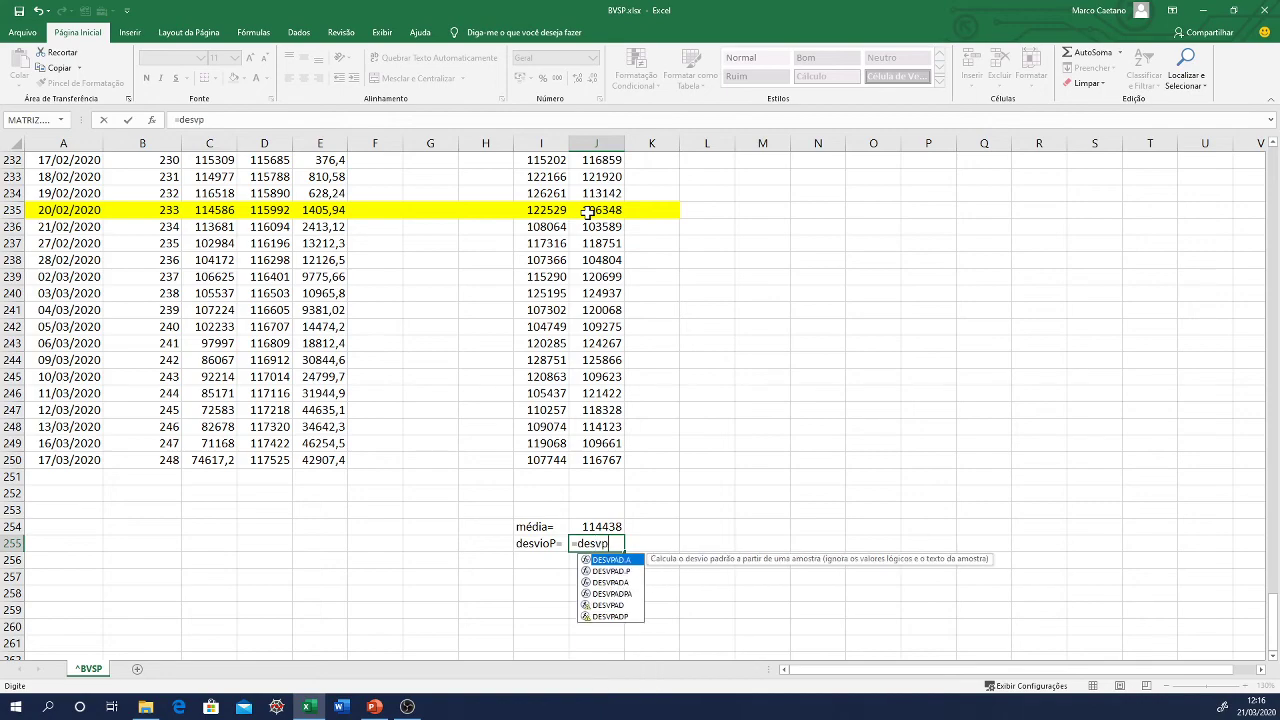
{"action": "type", "text": "ad.p("}
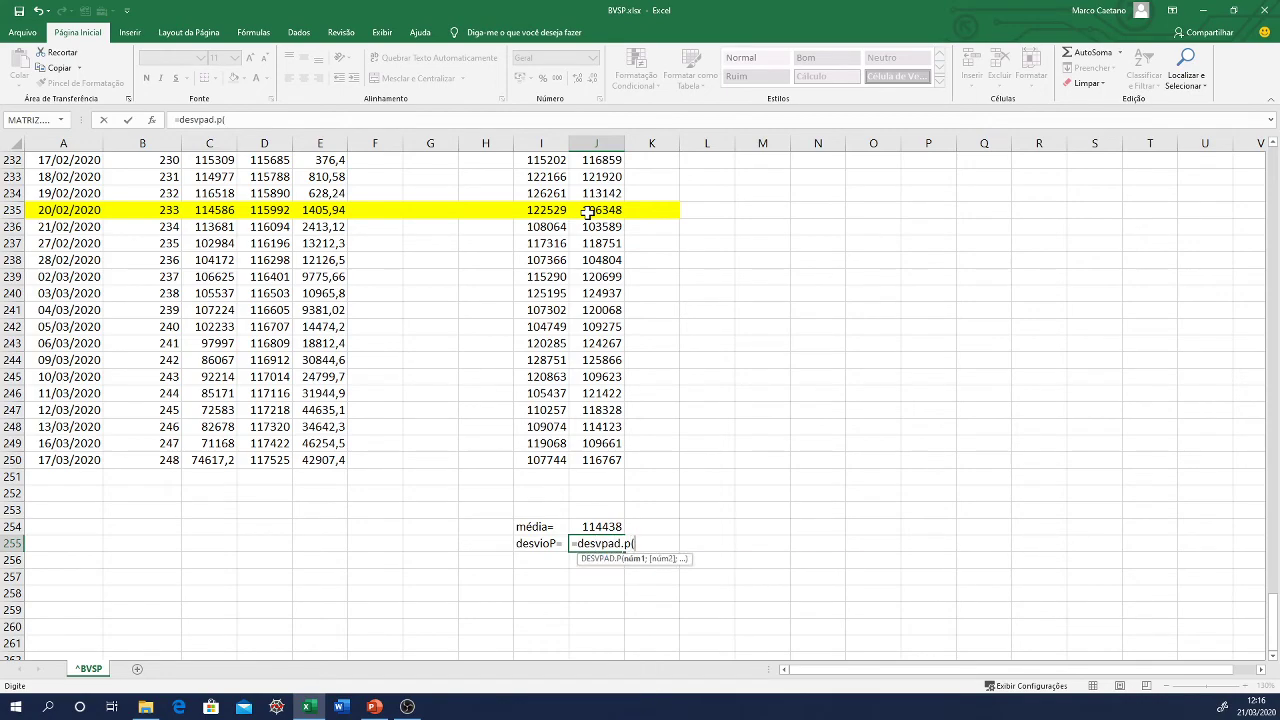
{"action": "left_click_drag", "start_coordinate": [548, 209], "coordinate": [588, 211]}
{"action": "type", "text": ")"}
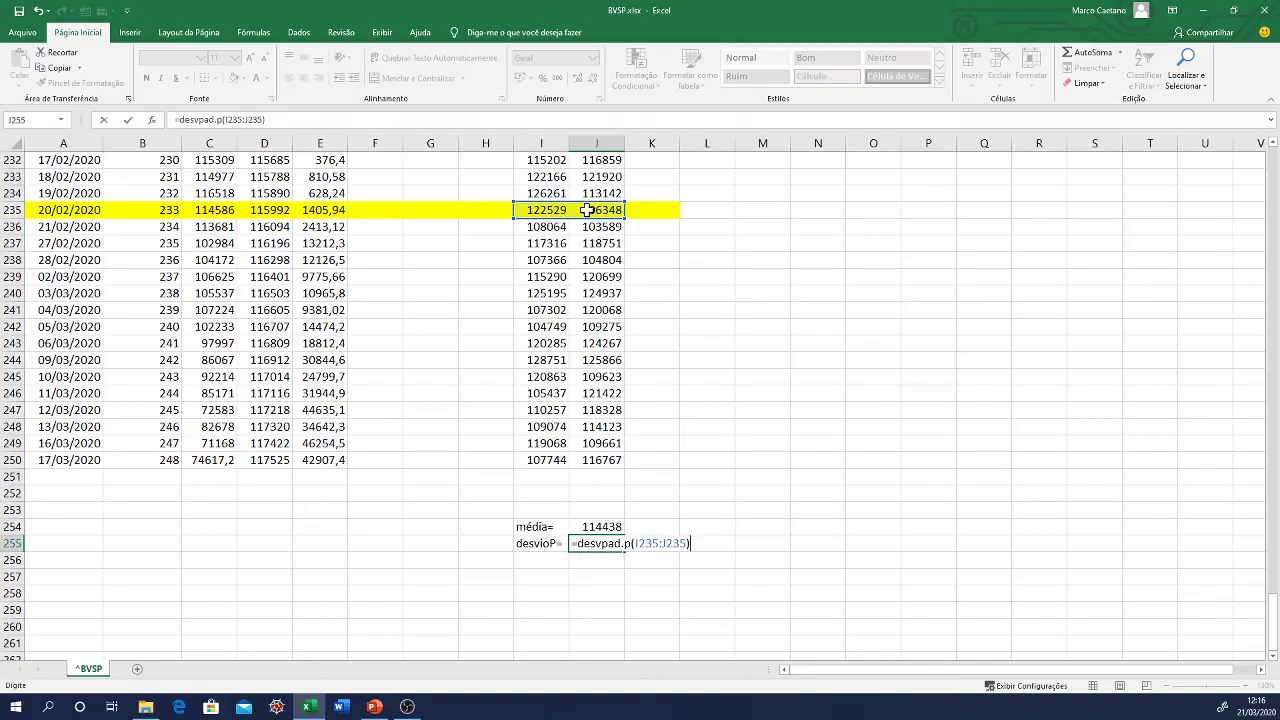
{"action": "key", "text": "Return"}
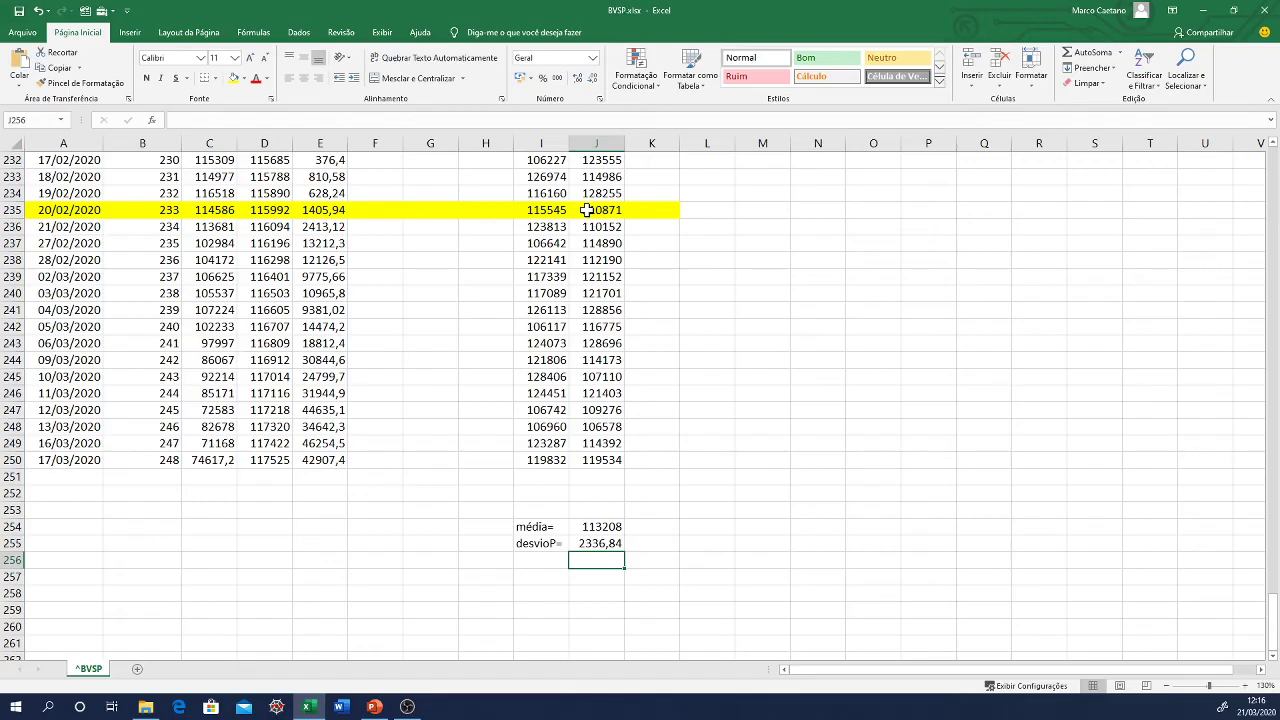
- Enter the label "otimista=" in cell I257, leaving an empty row below the standard deviation
{"action": "key", "text": "Down"}
{"action": "key", "text": "Left"}
{"action": "type", "text": "oti"}
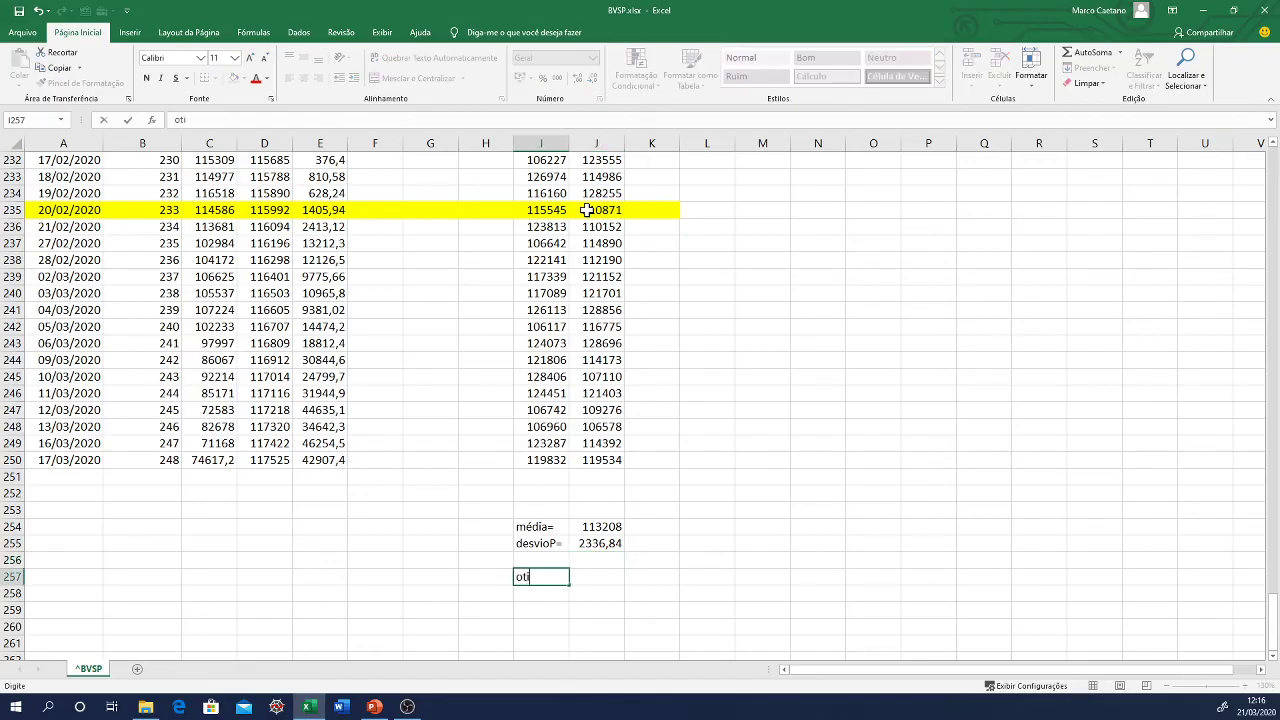
{"action": "type", "text": "mista="}
- Calculate the optimistic bound in cell J257 with the formula =J254+2*J255/raiz(2)
{"action": "key", "text": "Tab"}
{"action": "type", "text": "="}
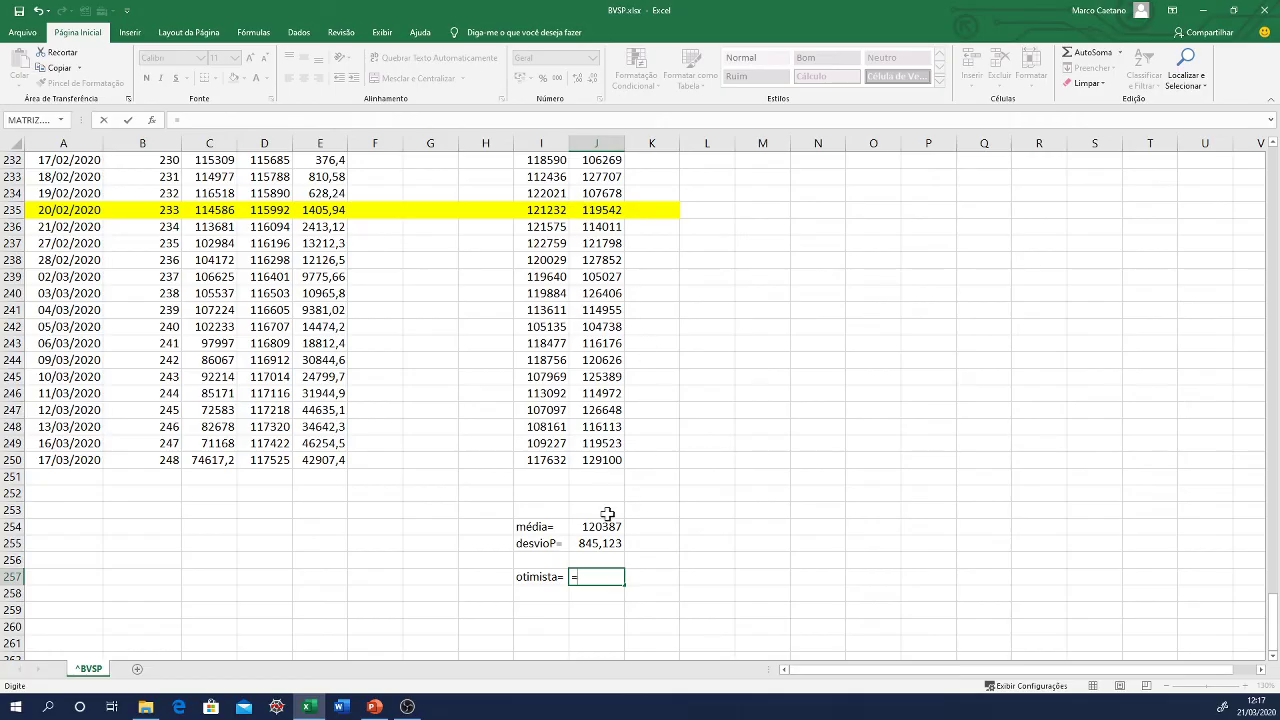
{"action": "left_click", "coordinate": [591, 528]}
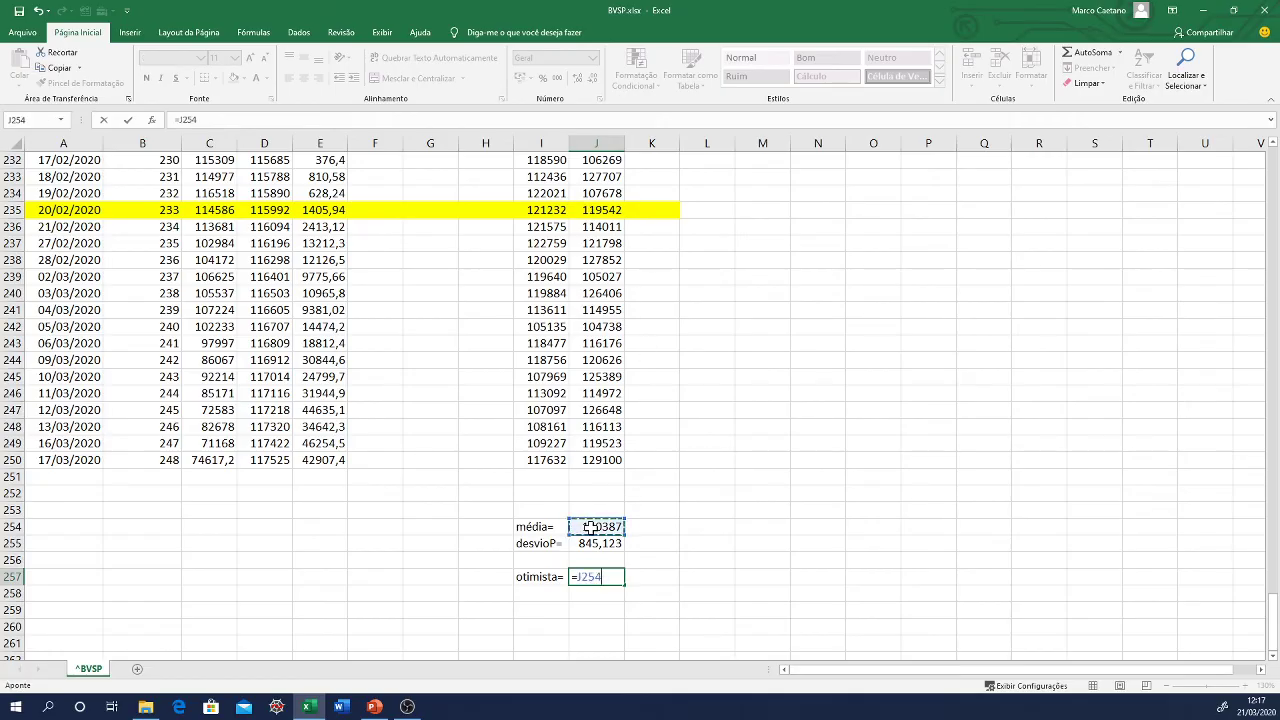
{"action": "type", "text": "+2*"}
{"action": "left_click", "coordinate": [597, 543]}
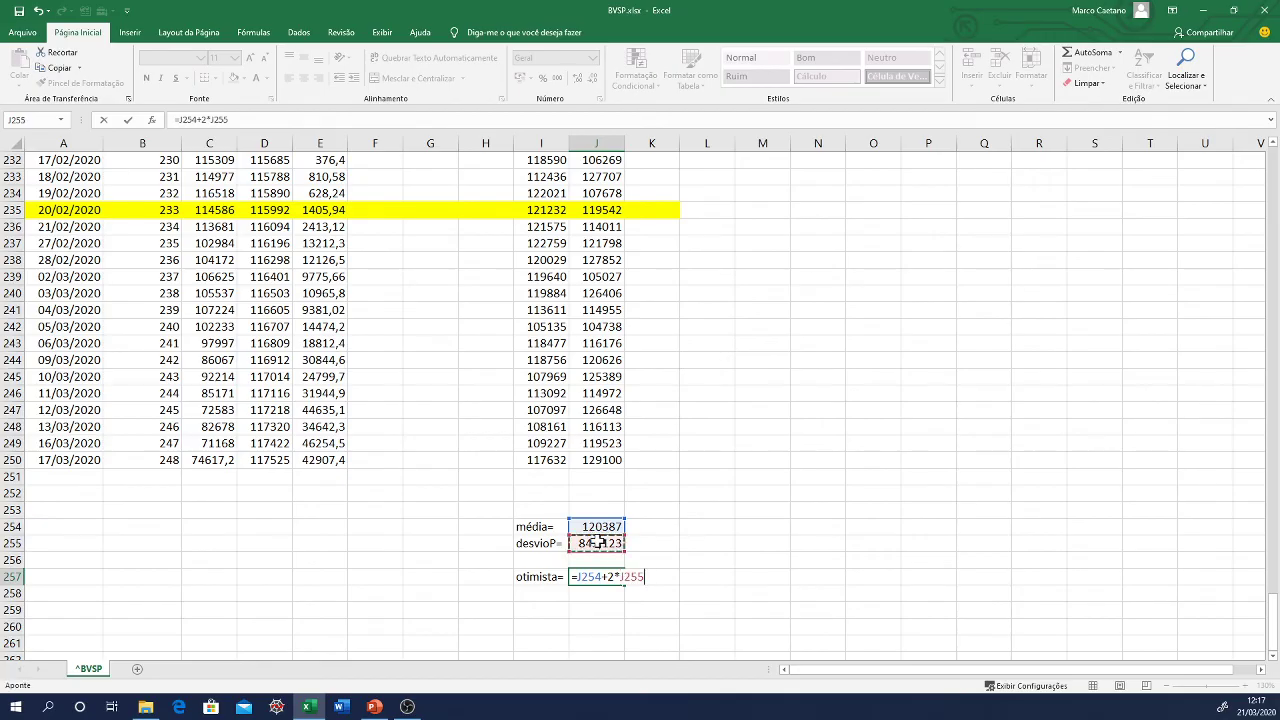
{"action": "type", "text": "/raiz(2"}
{"action": "key", "text": "Return"}
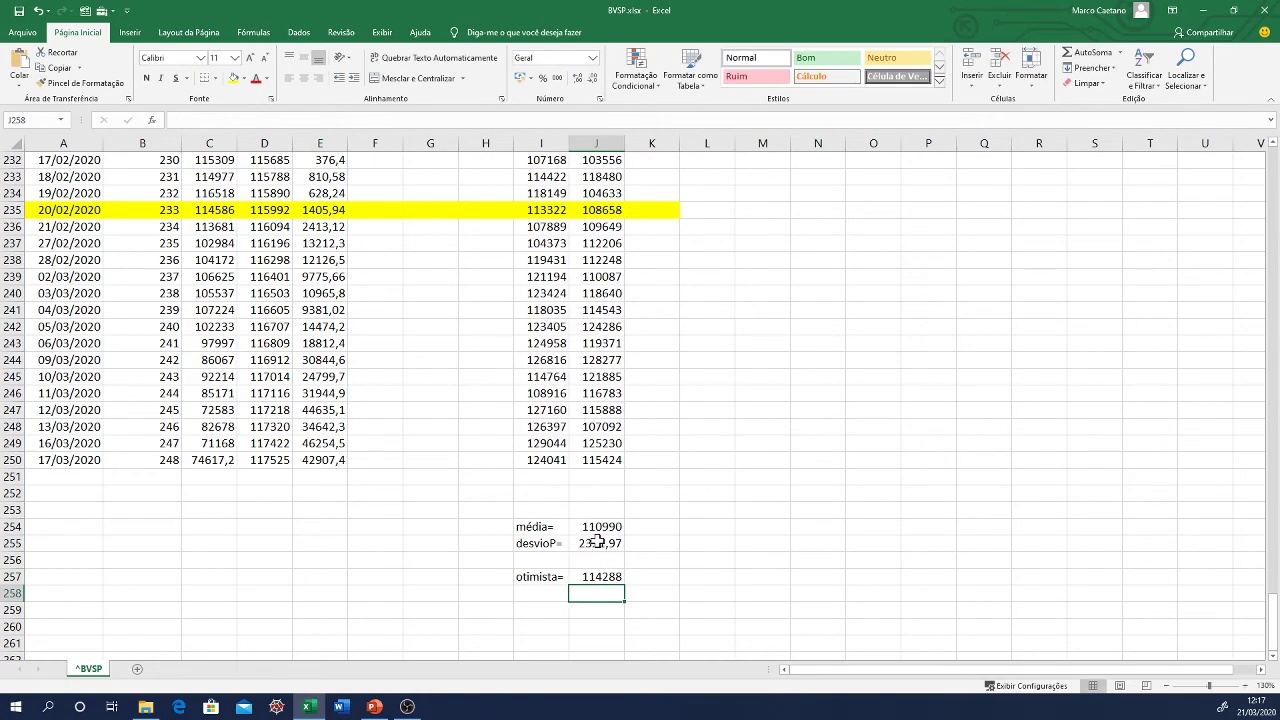
- Enter the label "pessimista=" in cell I258 and widen column I to fit it
{"action": "left_click", "coordinate": [543, 577]}
{"action": "left_click", "coordinate": [551, 592]}
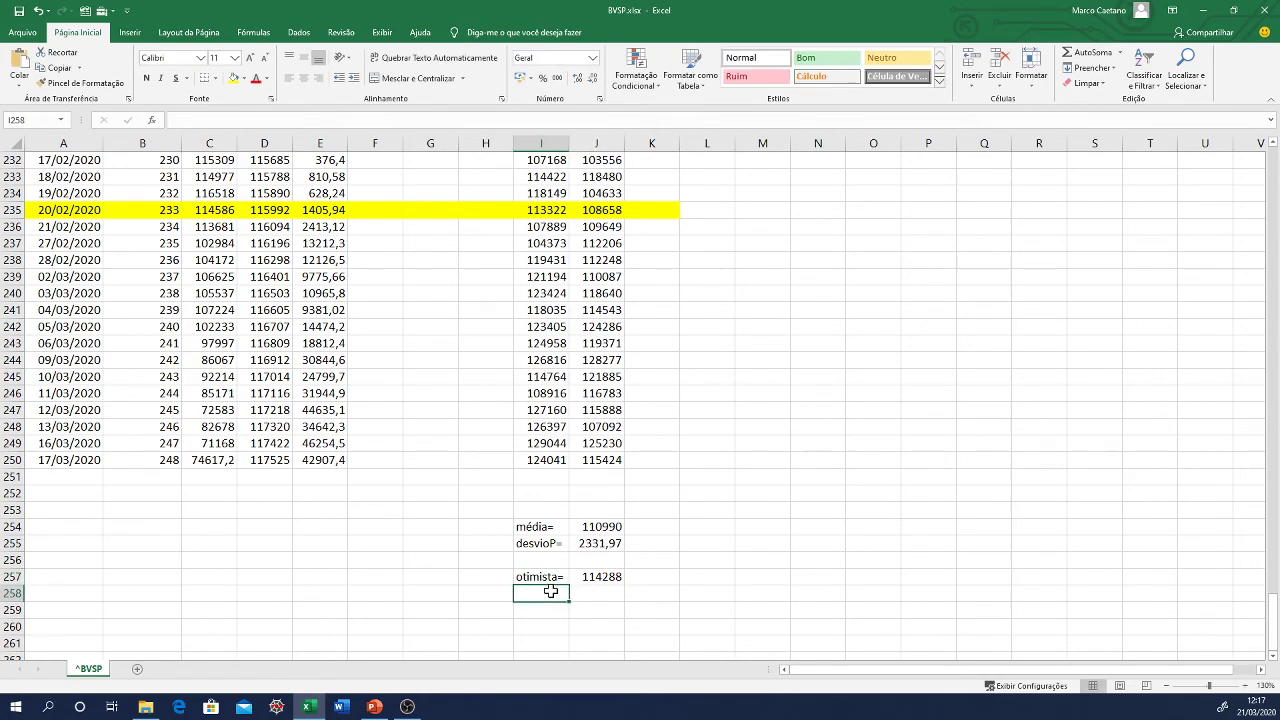
{"action": "type", "text": "pessim"}
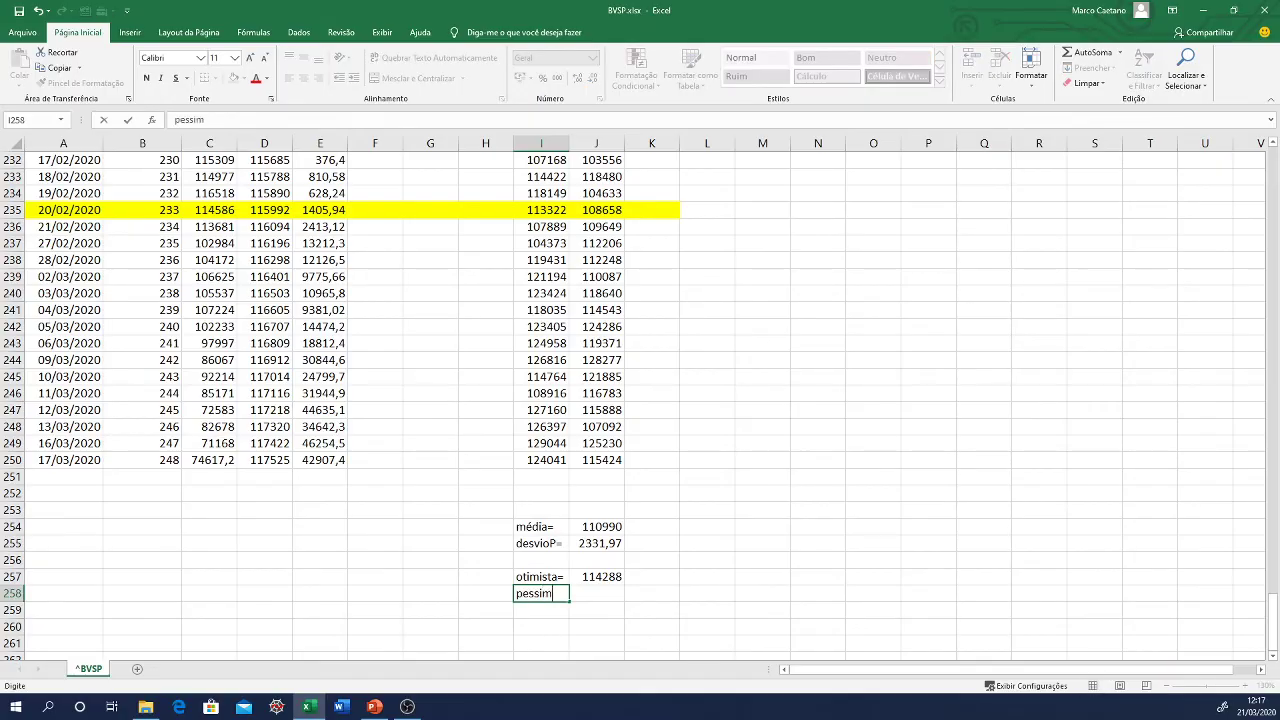
{"action": "type", "text": "ista="}
{"action": "left_click", "coordinate": [738, 637]}
{"action": "left_click_drag", "start_coordinate": [511, 151], "coordinate": [578, 150]}
{"action": "left_click", "coordinate": [617, 526]}
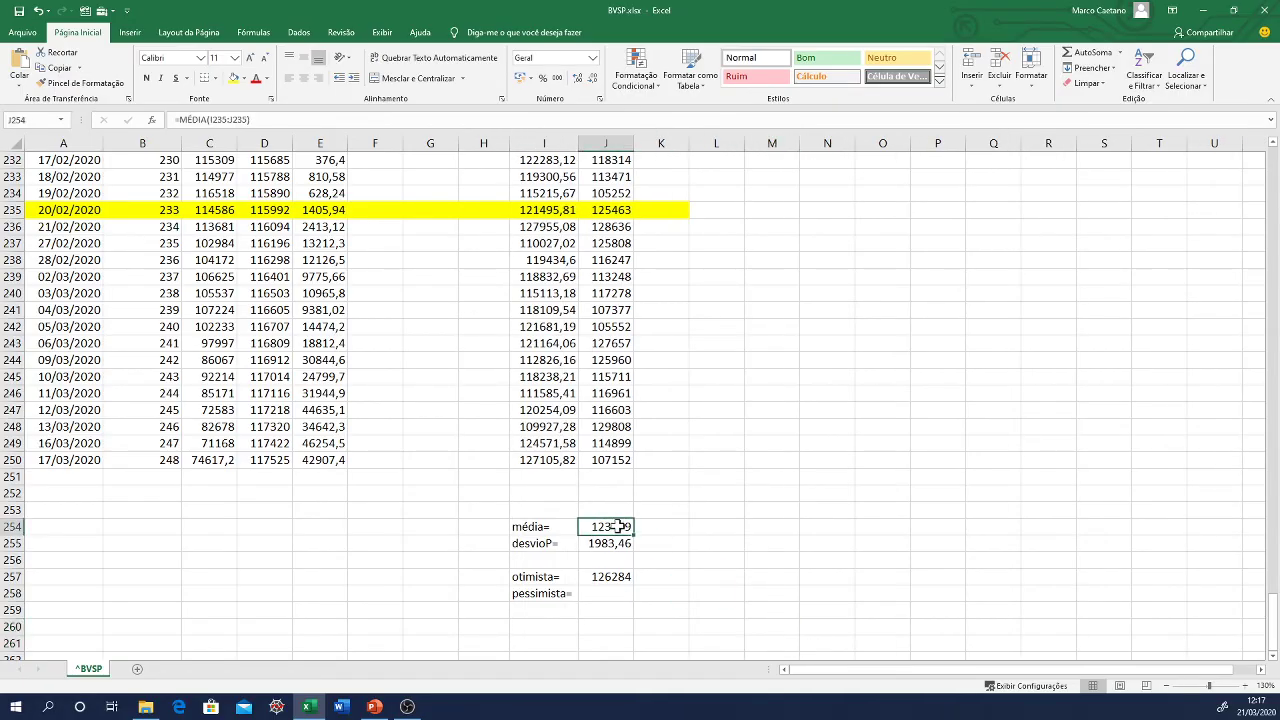
- Calculate the pessimistic bound in cell J258 with the formula =J254-2*J255/raiz(8)
{"action": "left_click", "coordinate": [600, 594]}
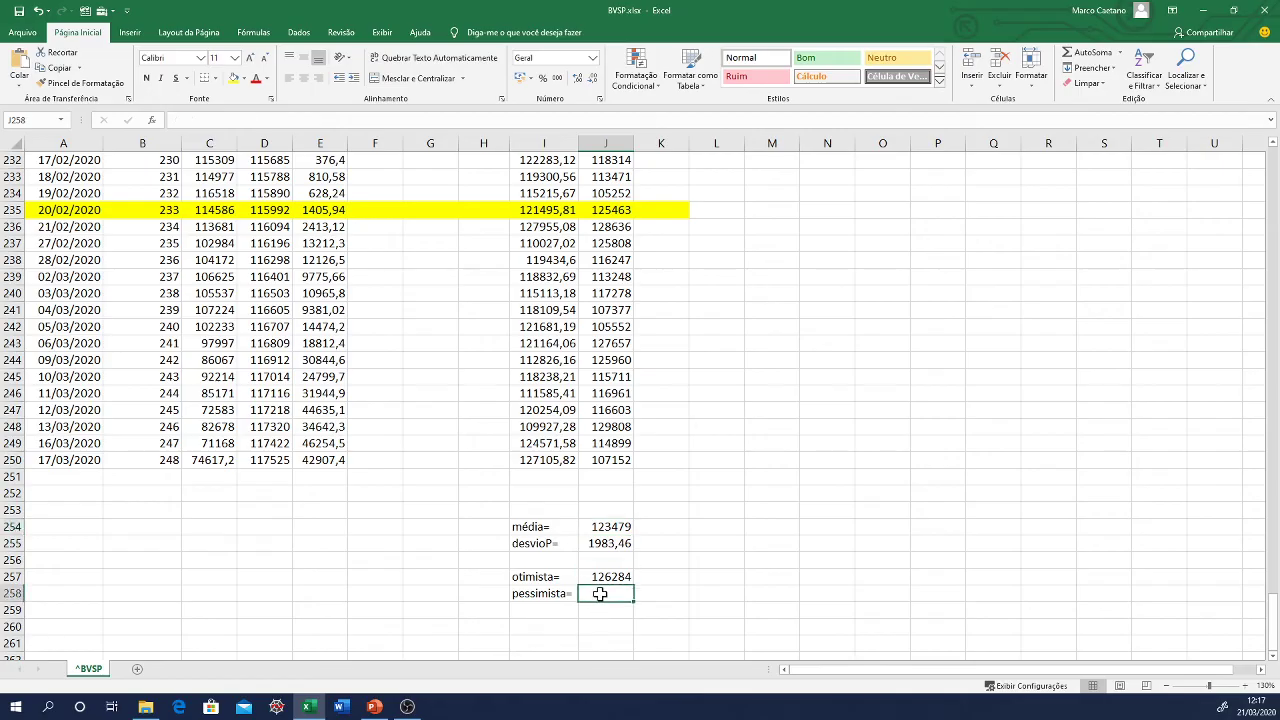
{"action": "type", "text": "="}
{"action": "left_click", "coordinate": [610, 526]}
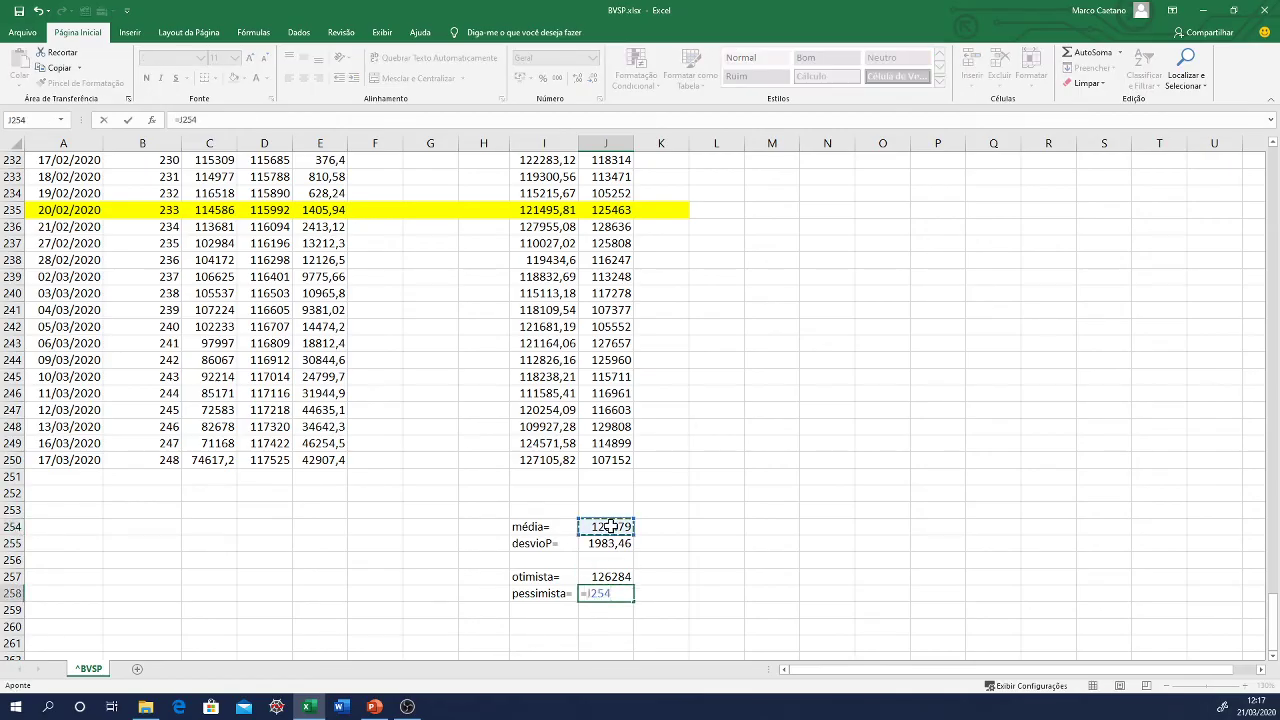
{"action": "type", "text": "-2*"}
{"action": "left_click", "coordinate": [598, 543]}
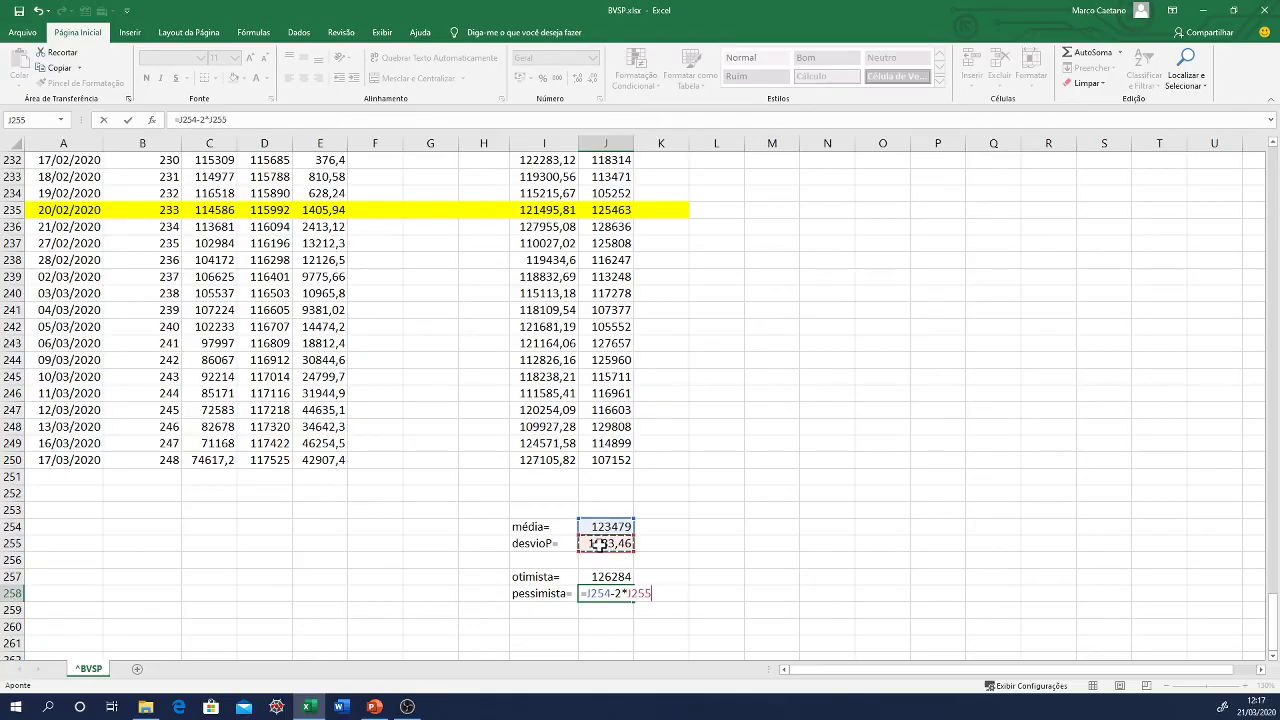
{"action": "type", "text": "/raiz(8)"}
{"action": "key", "text": "Return"}
- Check the optimistic and pessimistic scenario formulas on slide 11 of the PowerPoint presentation, and return to the Excel workbook
{"action": "left_click", "coordinate": [374, 706]}
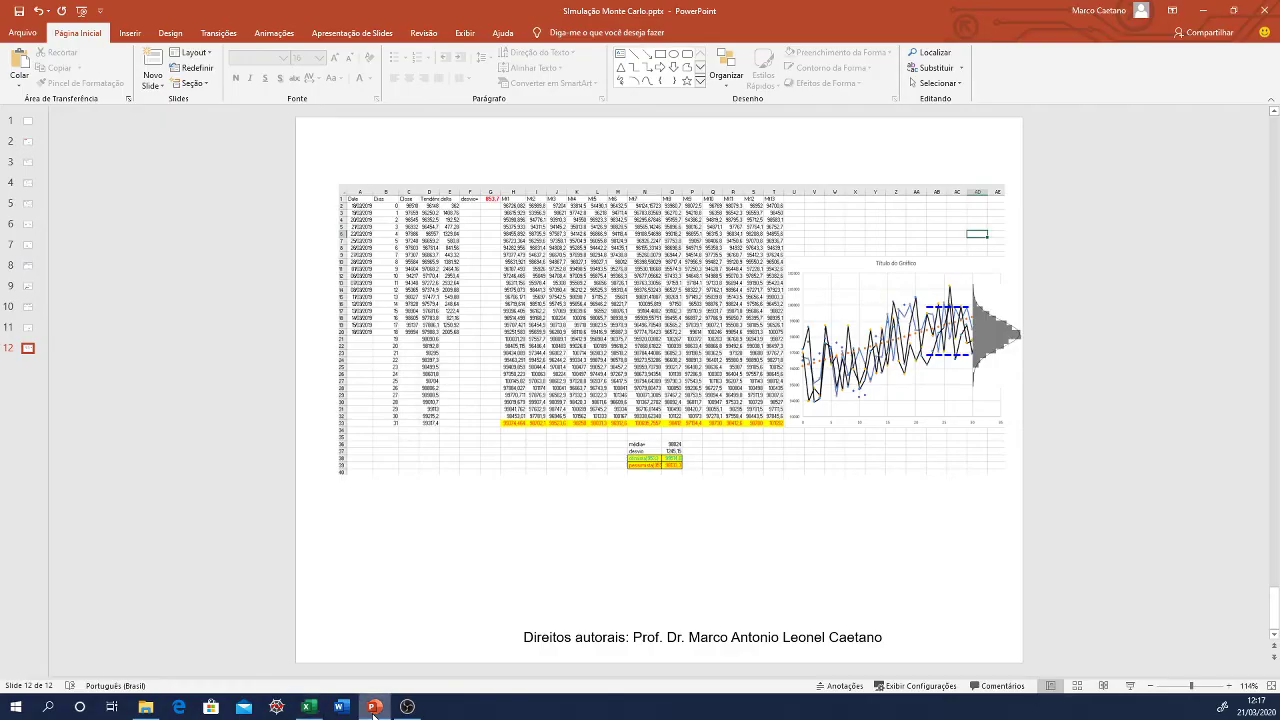
{"action": "scroll", "coordinate": [429, 551], "scroll_direction": "up", "scroll_amount": 1}
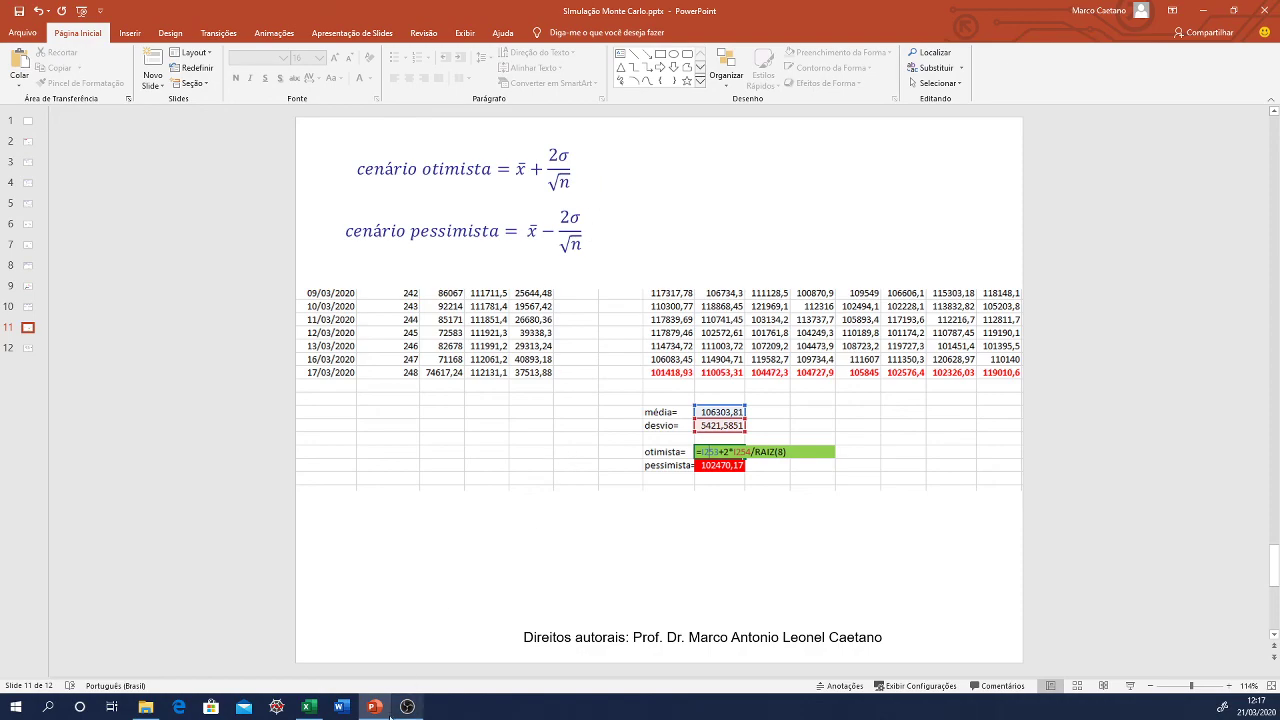
{"action": "left_click", "coordinate": [309, 707]}
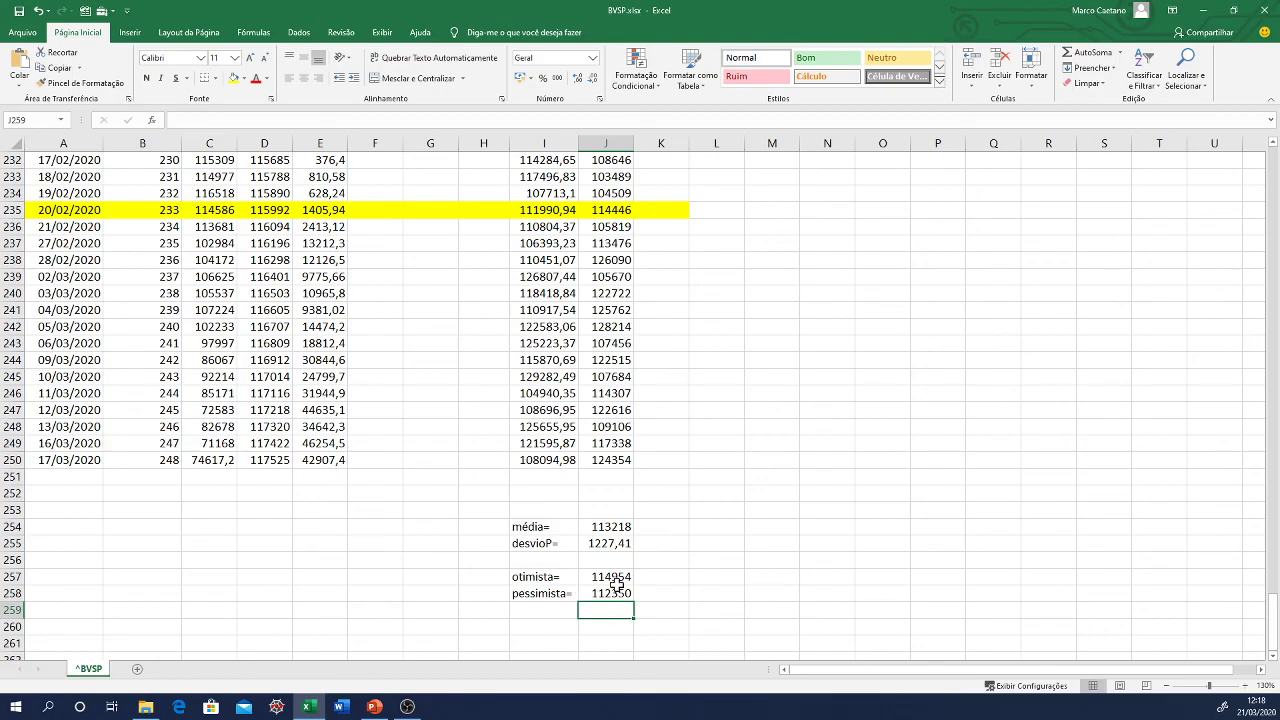
- Colour the 21/02/2020 ibov value in cell C236 and the "pessimista=" label in cell I258 red
{"action": "left_click", "coordinate": [218, 232]}
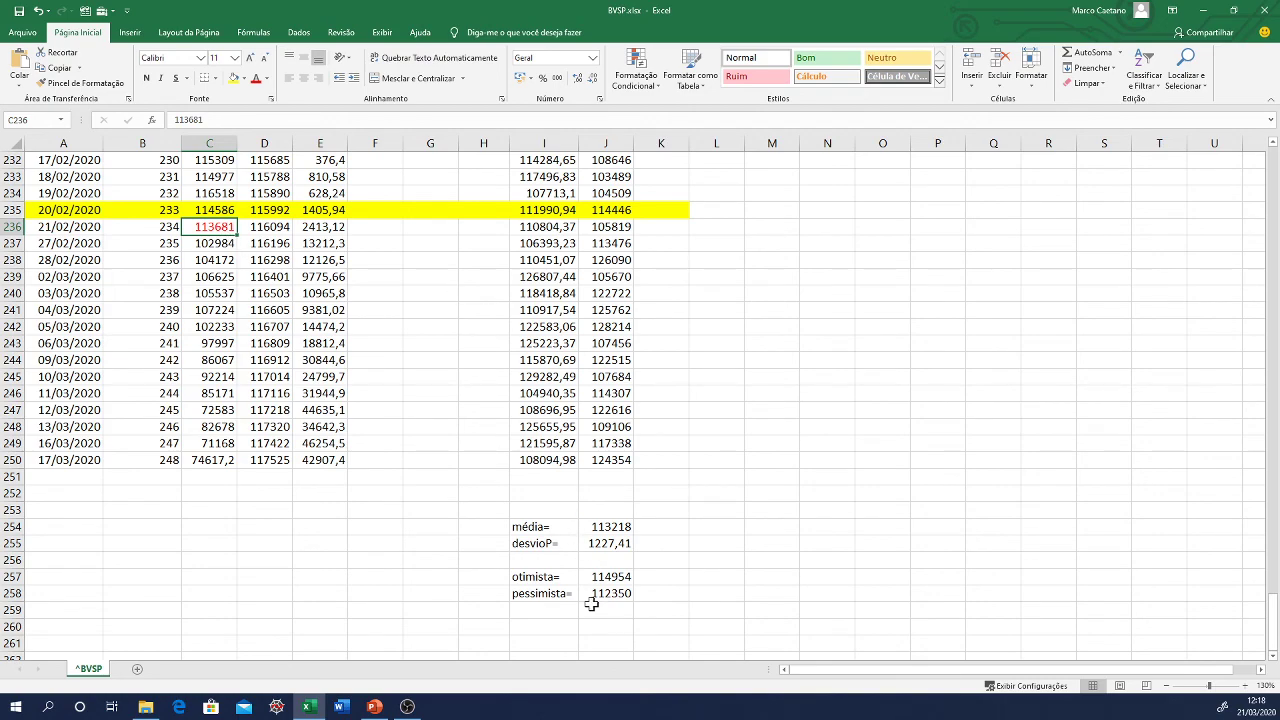
{"action": "left_click", "coordinate": [543, 577]}
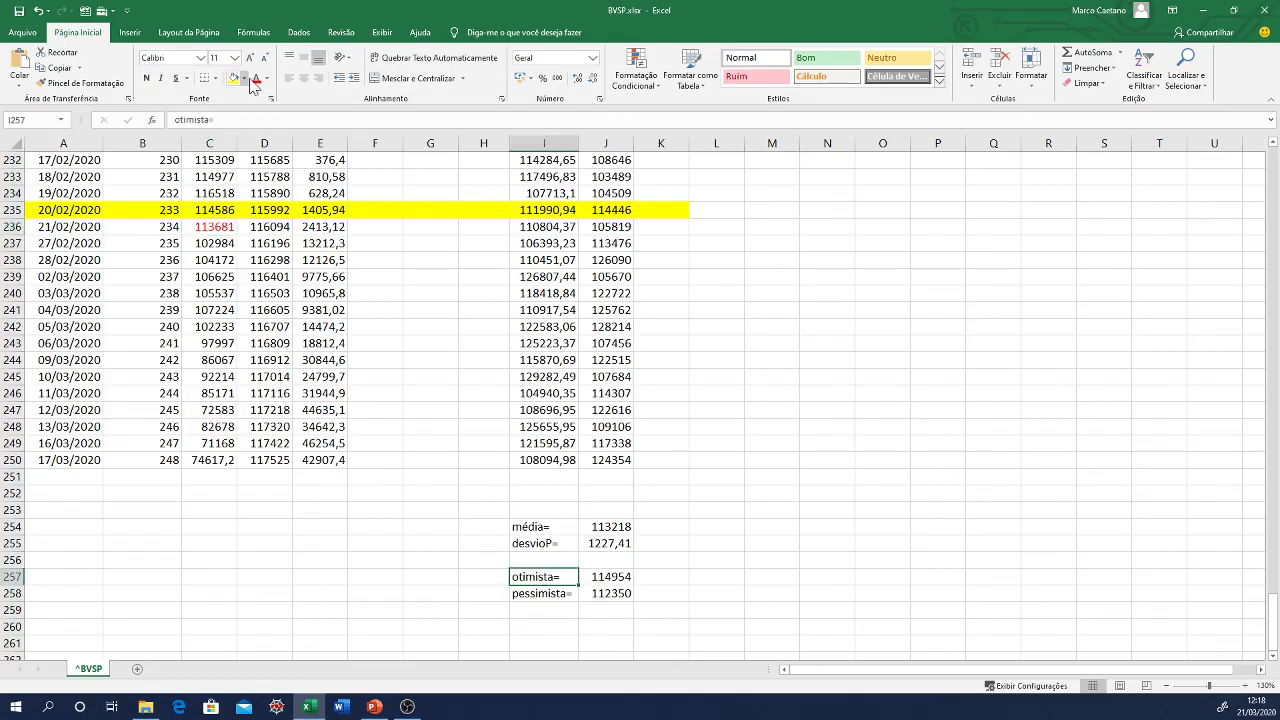
{"action": "left_click", "coordinate": [536, 595]}
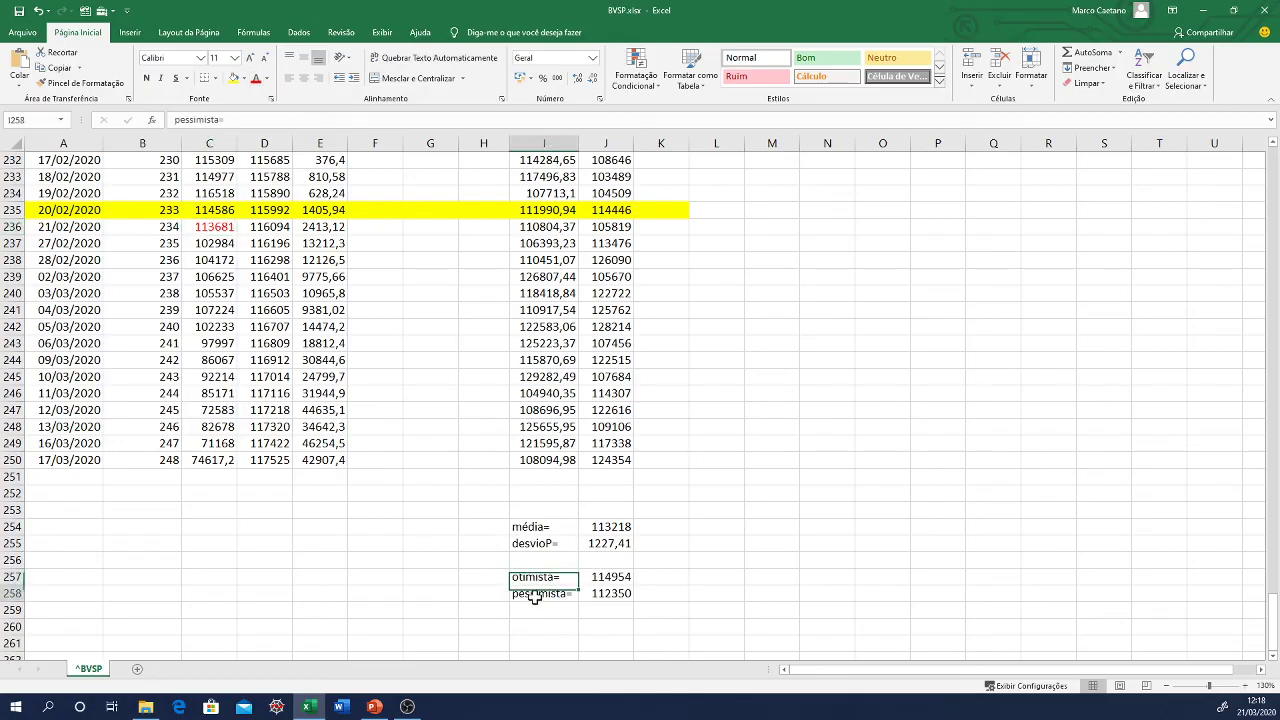
{"action": "left_click", "coordinate": [256, 78]}
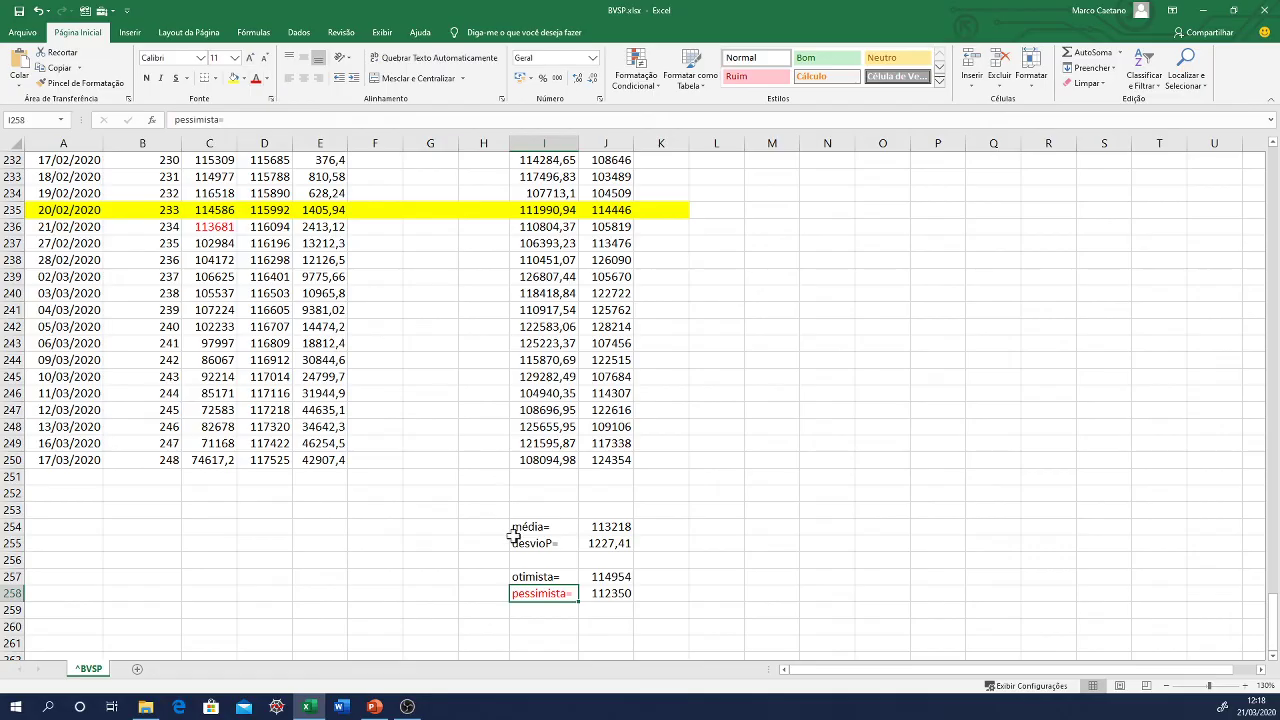
- Colour the "otimista=" label in cell I257 and its value in cell J257 blue
{"action": "left_click", "coordinate": [528, 575]}
{"action": "left_click", "coordinate": [267, 79]}
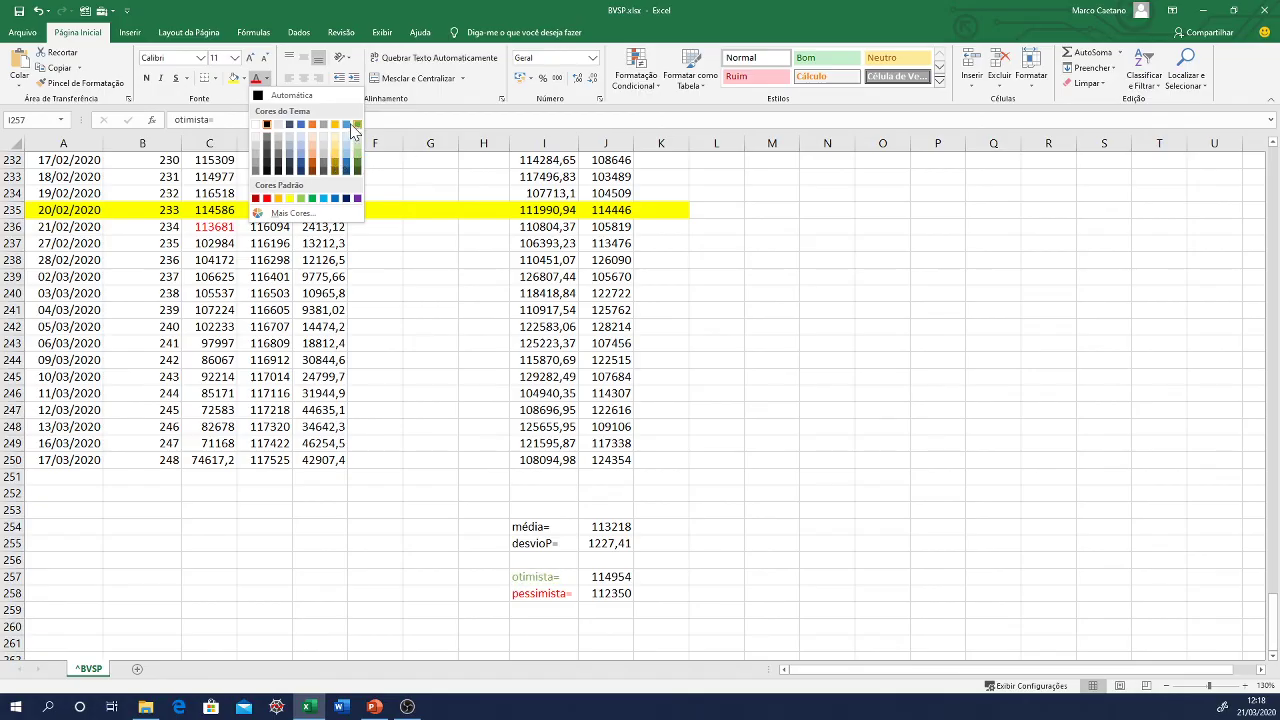
{"action": "key", "text": "Escape"}
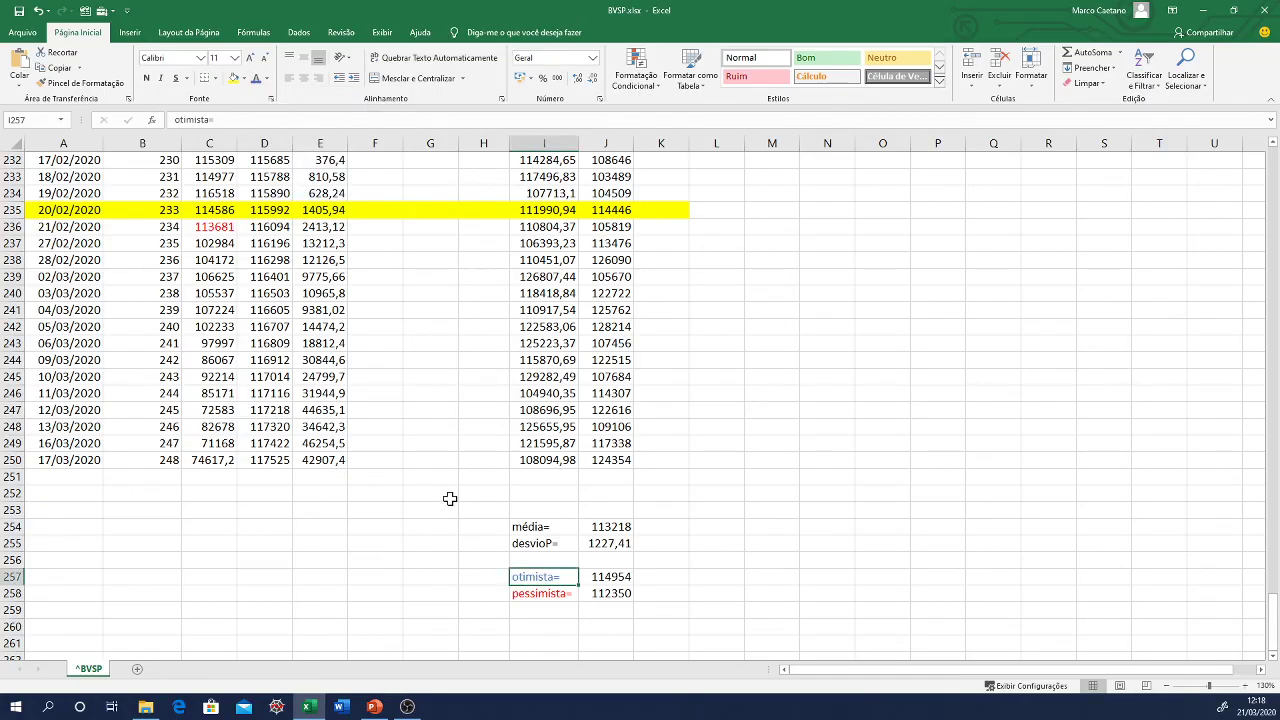
{"action": "left_click", "coordinate": [600, 580]}
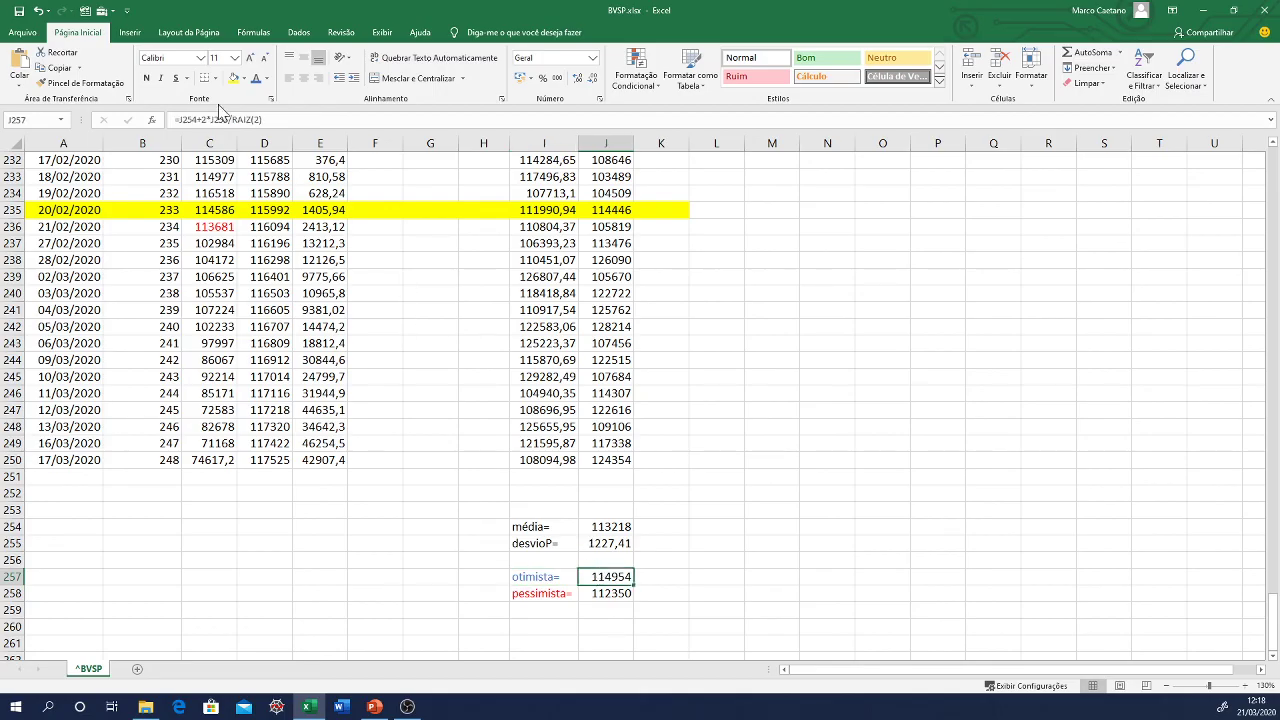
{"action": "left_click", "coordinate": [255, 78]}
- Colour the pessimistic bound's value in cell J258 red to match its label
{"action": "left_click", "coordinate": [601, 594]}
{"action": "left_click", "coordinate": [266, 79]}
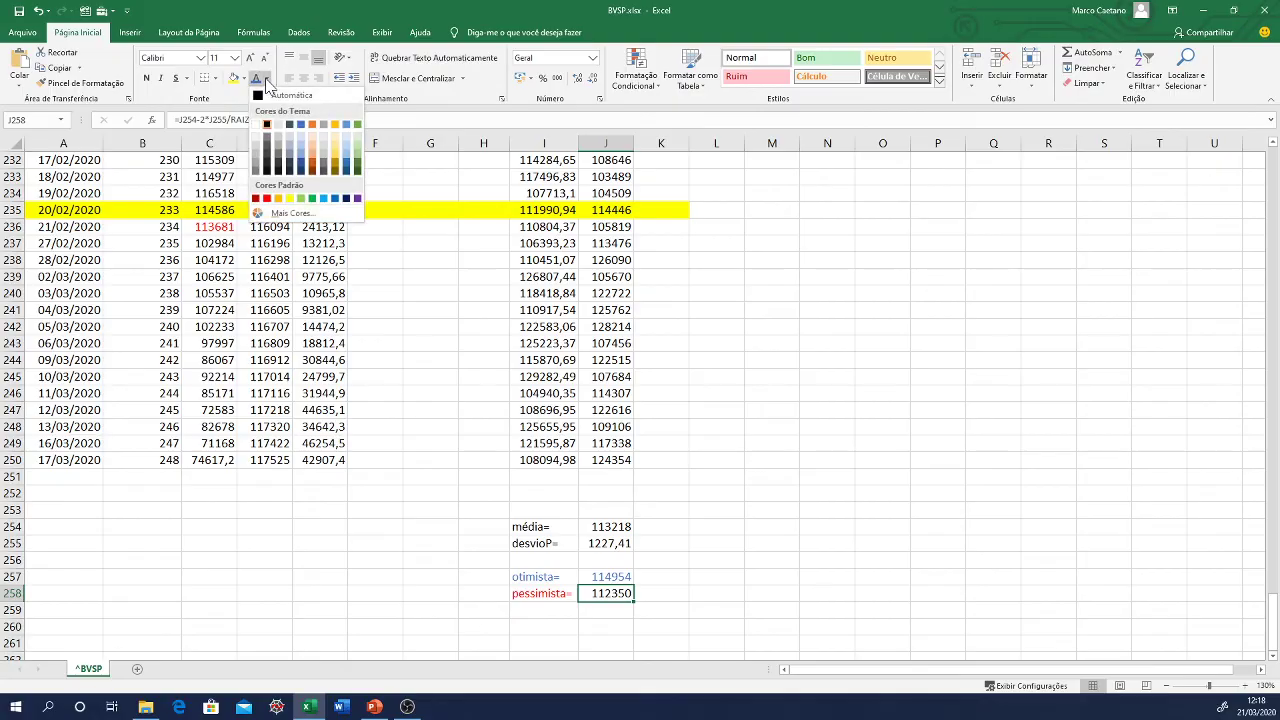
{"action": "left_click", "coordinate": [267, 199]}
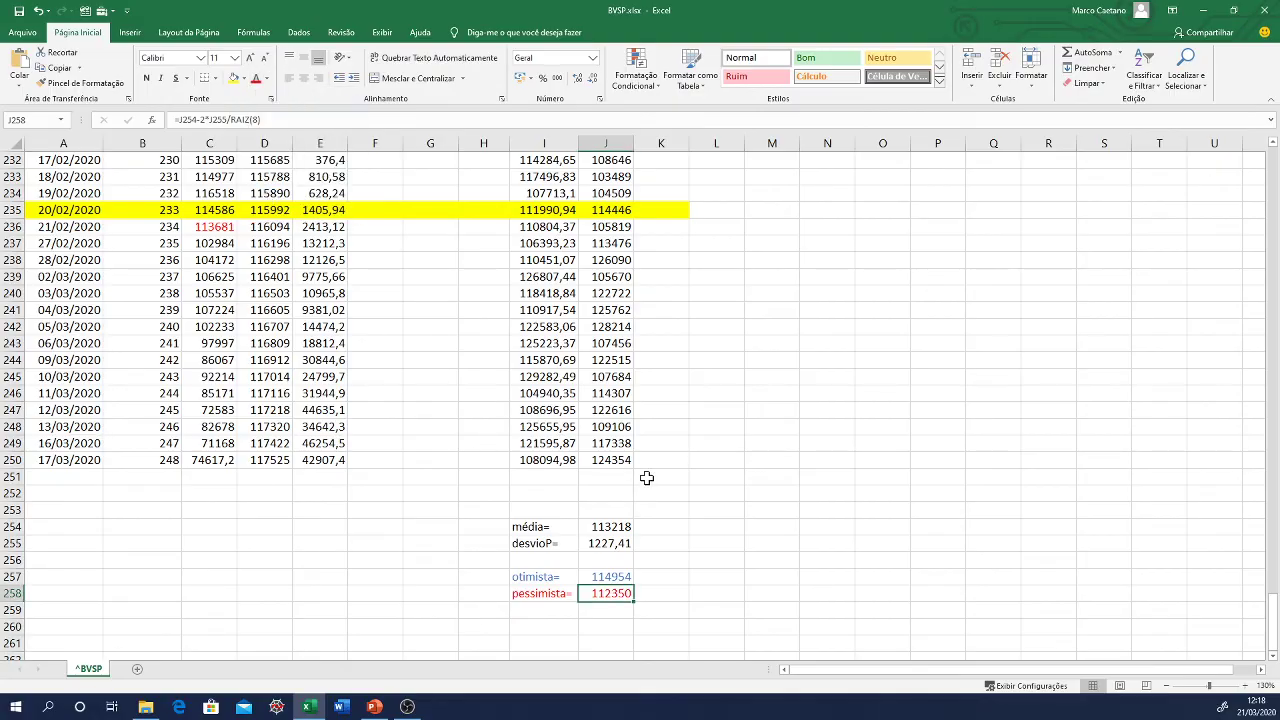
{"action": "left_click", "coordinate": [647, 478]}
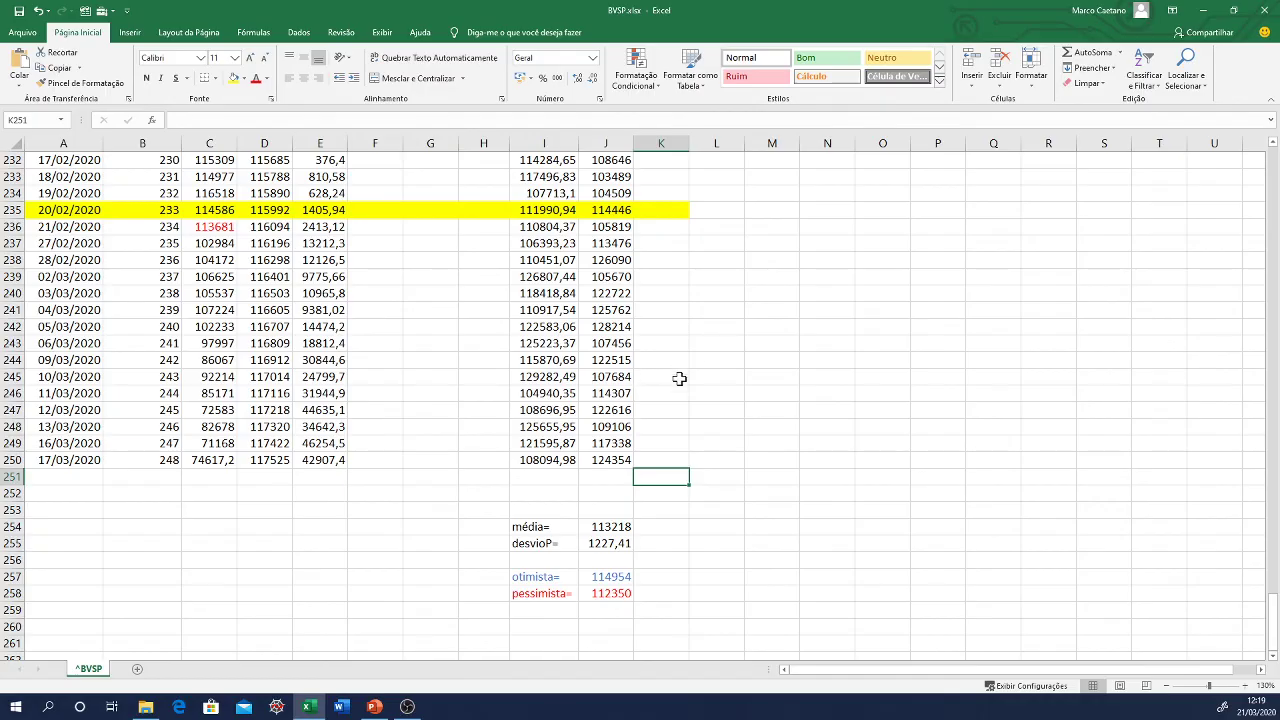
- Examine the Ibovespa chart beside the simulated series at the start of the sheet
{"action": "scroll", "coordinate": [680, 380], "scroll_direction": "up", "scroll_amount": 18}
{"action": "scroll", "coordinate": [680, 380], "scroll_direction": "up", "scroll_amount": 20}
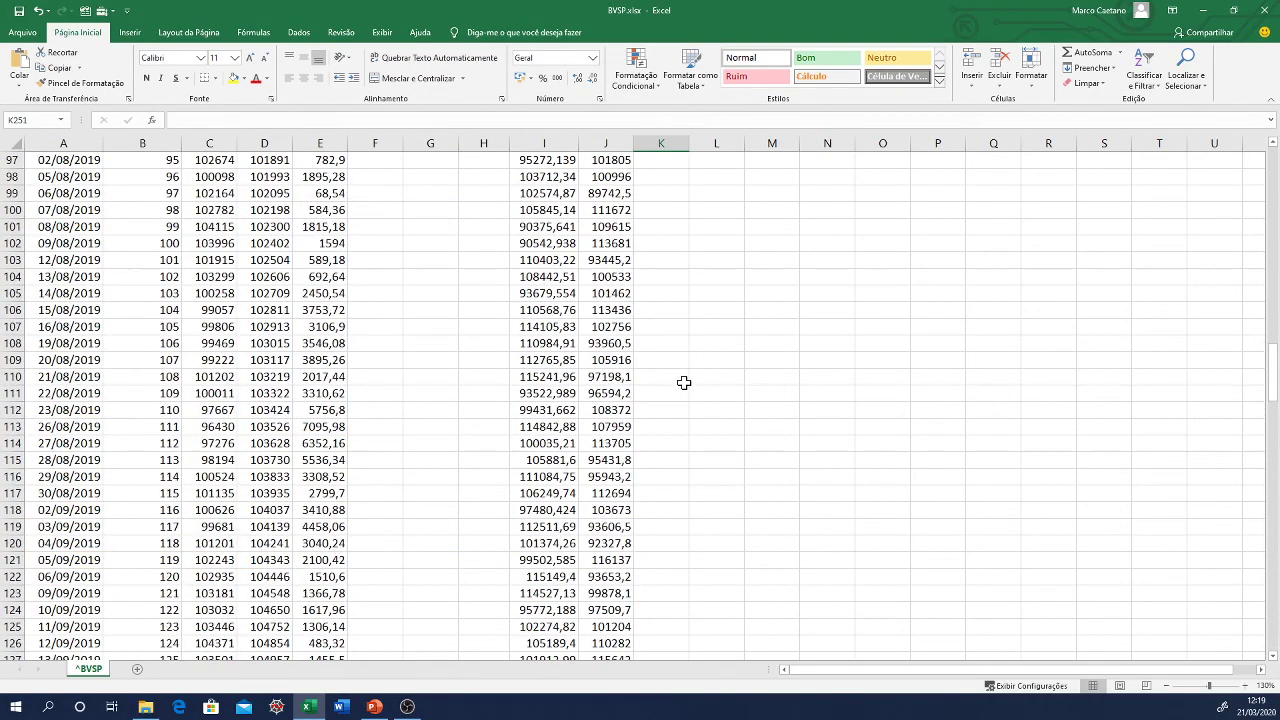
{"action": "scroll", "coordinate": [684, 383], "scroll_direction": "up", "scroll_amount": 11}
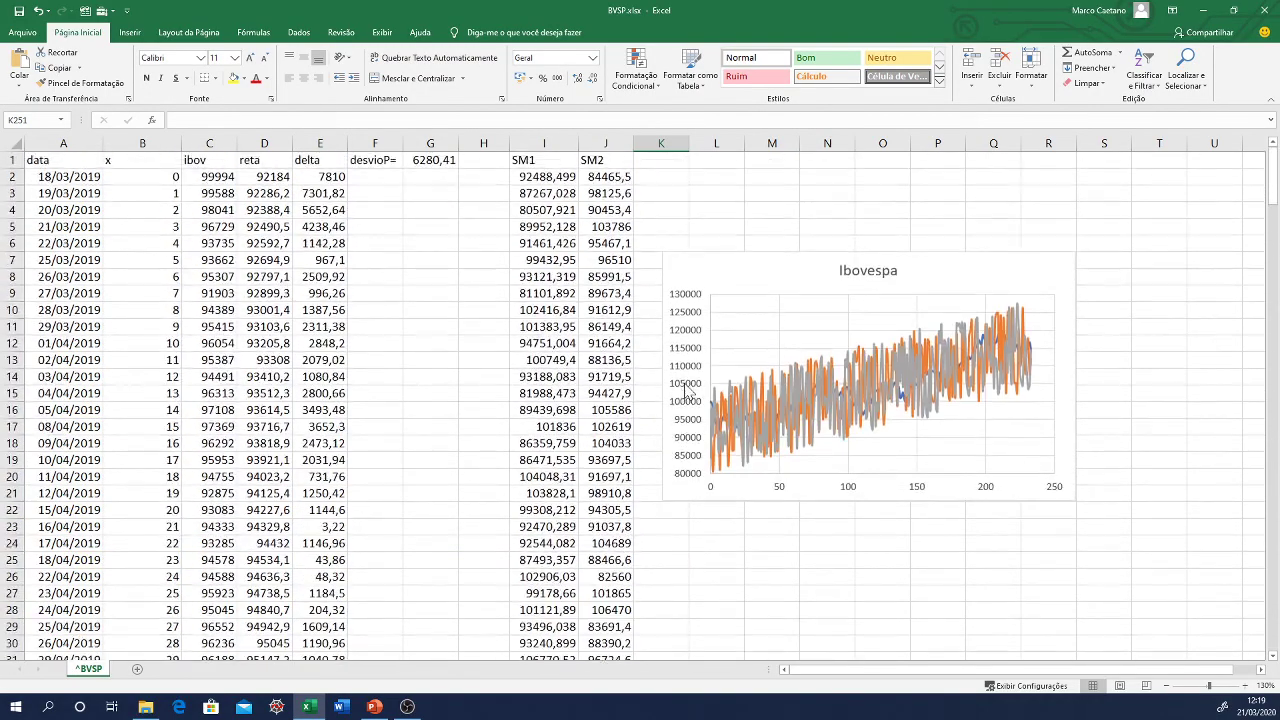